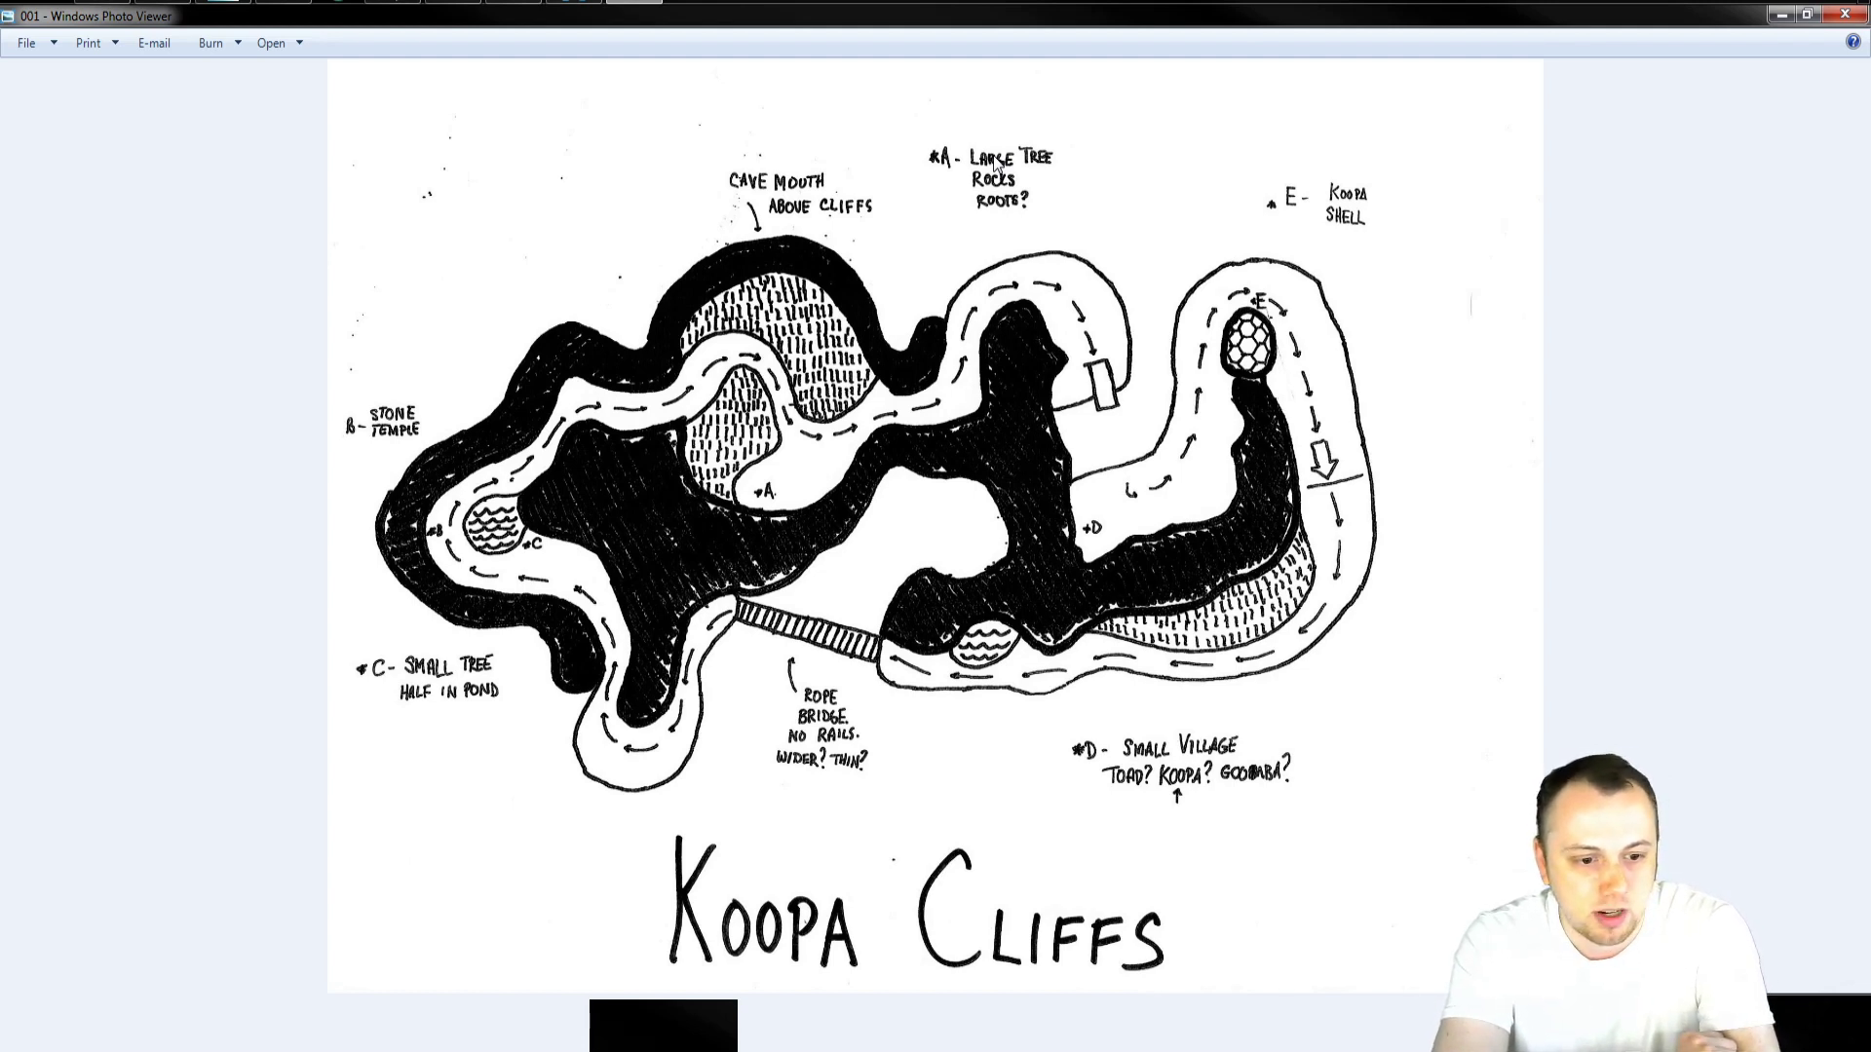
- Switch to 3ds Max and shift the Koopa Cliffs reference plane to about X -29, Y -178
key(alt+Tab)
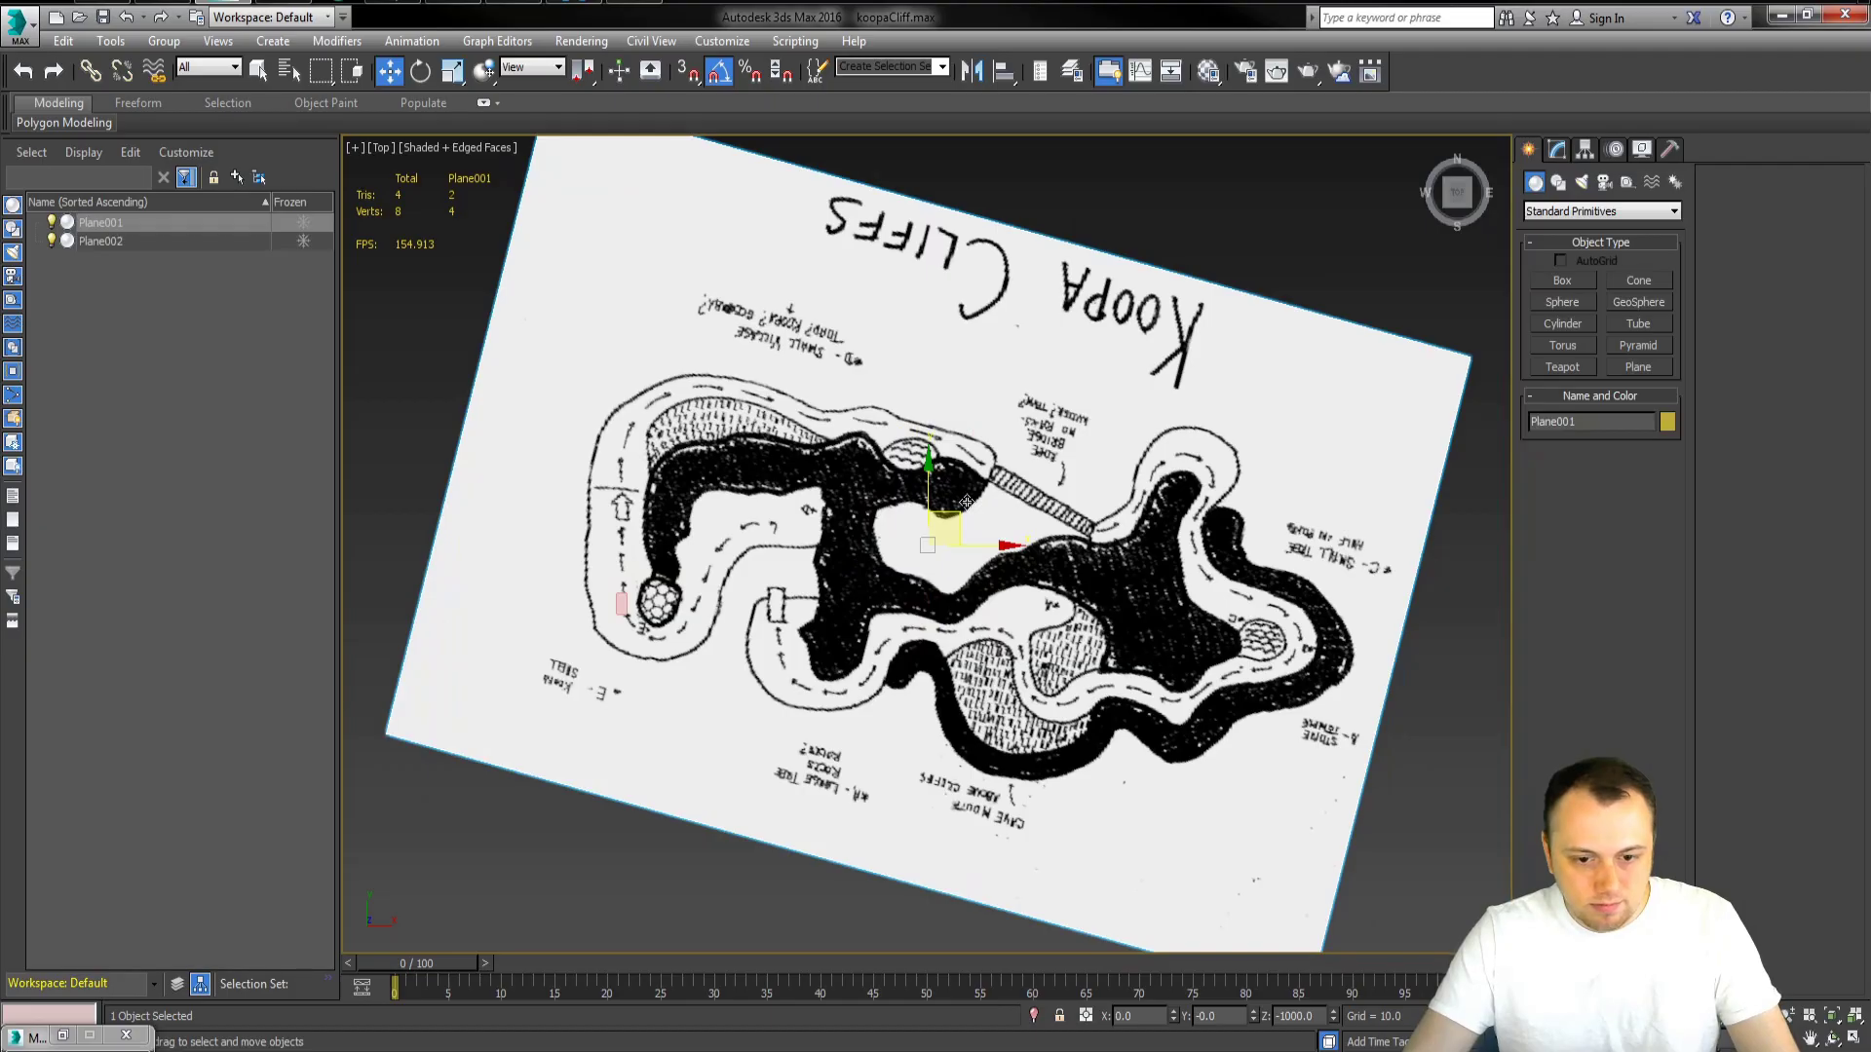
mouse_move(958, 502)
mouse_down()
mouse_move(952, 646)
mouse_move(956, 532)
mouse_up()
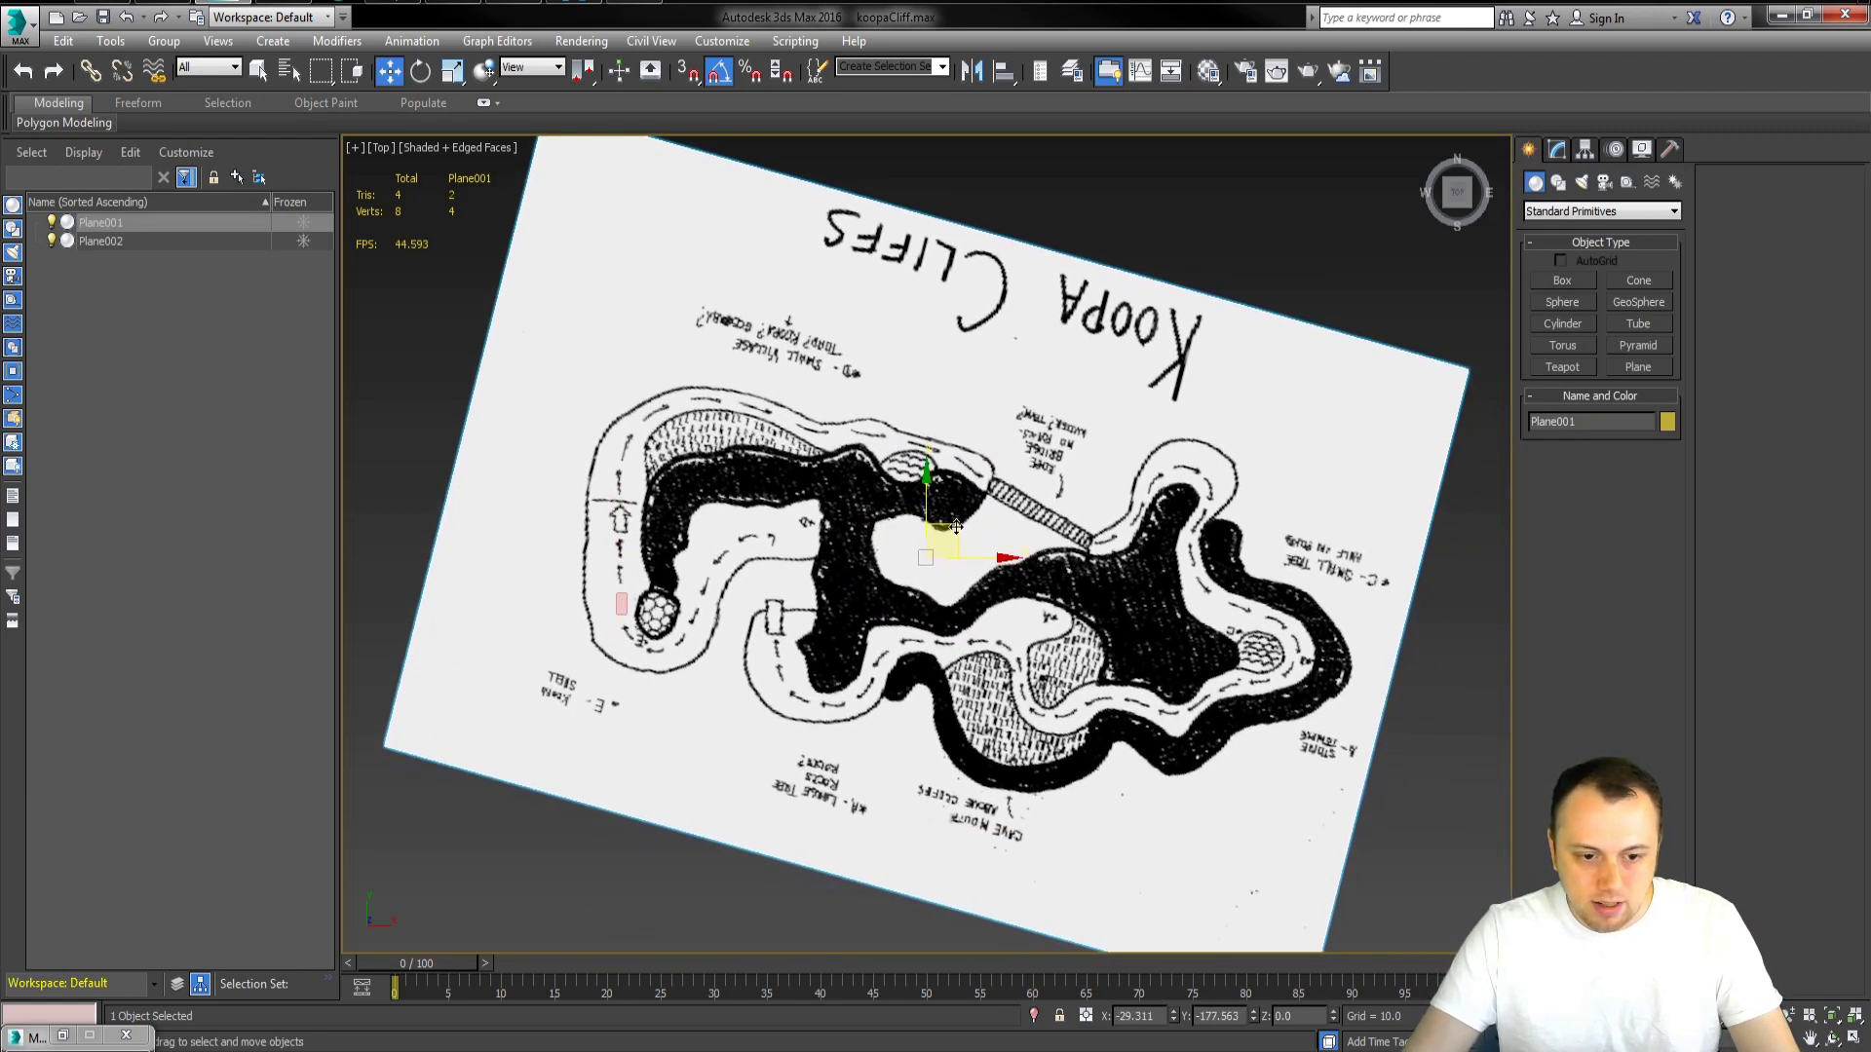
- Extrude the road strip's end edge straight along Y up to the line just past the large arrow on the sketch
scroll(759, 577, up, 5)
scroll(759, 576, down, 3)
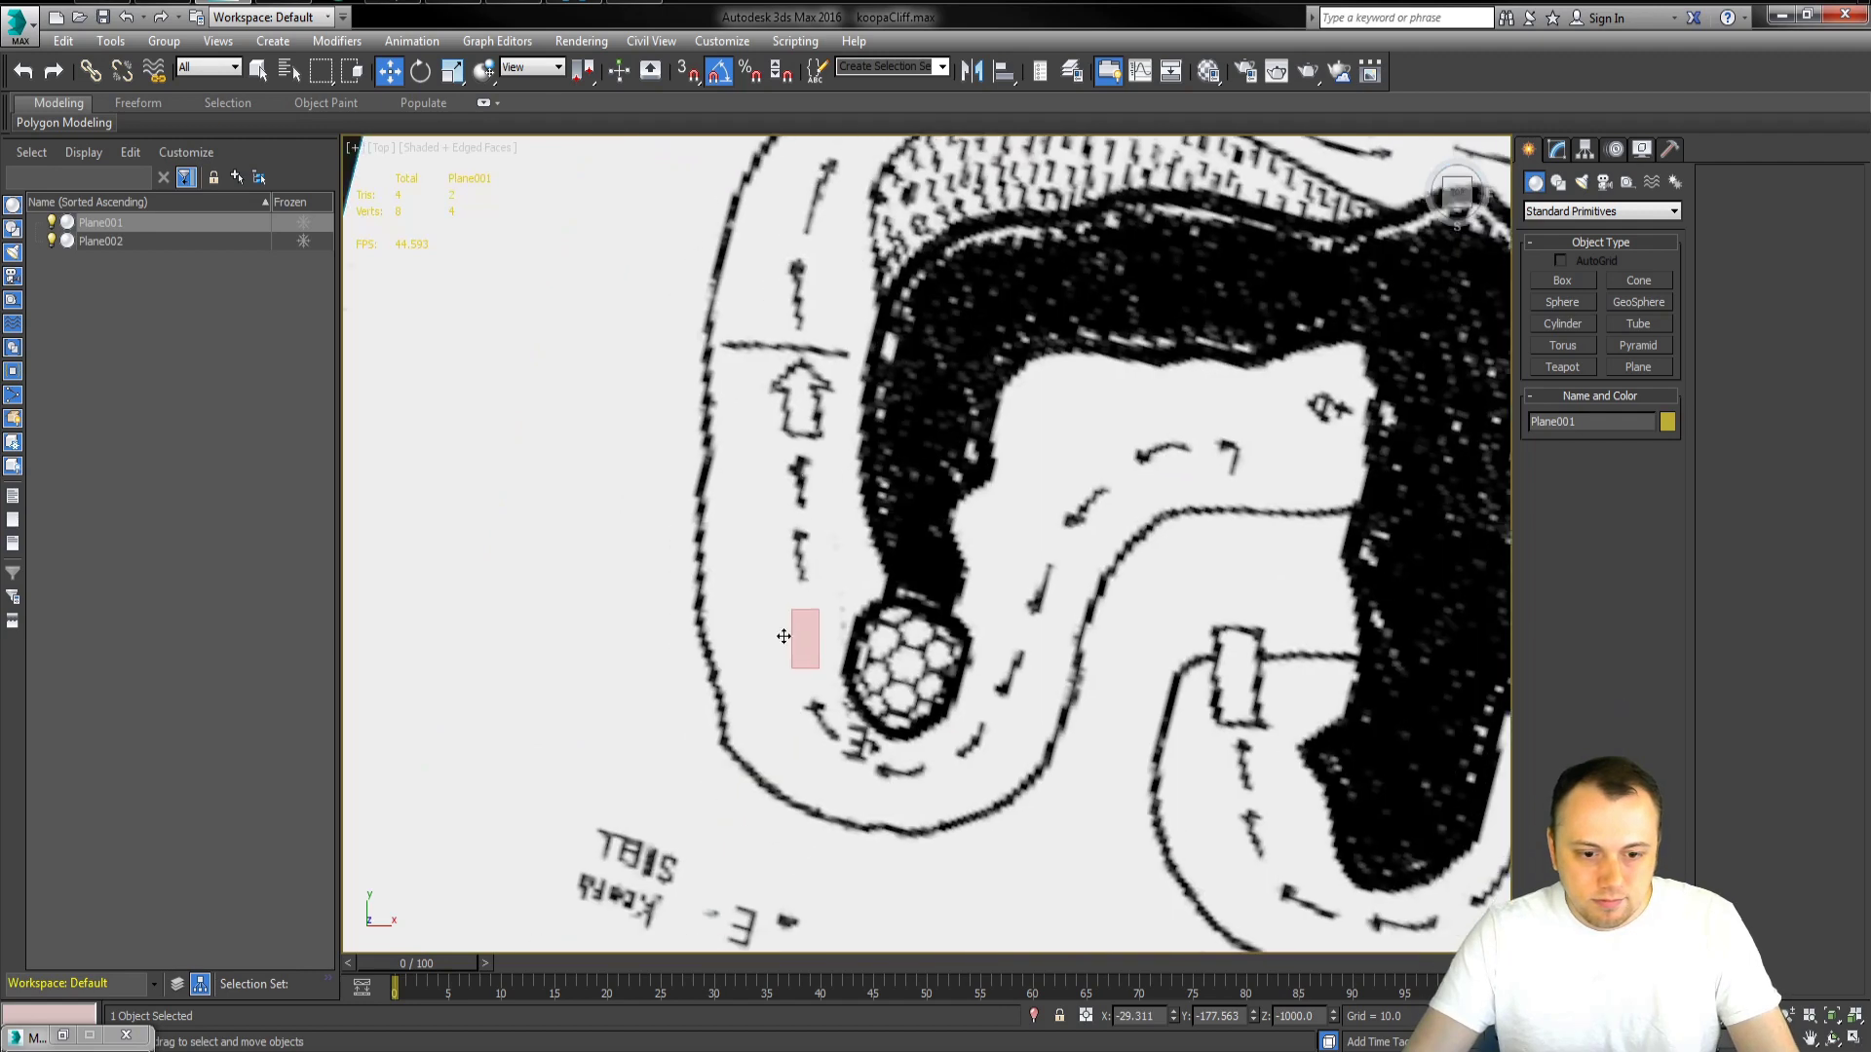
scroll(799, 314, up, 3)
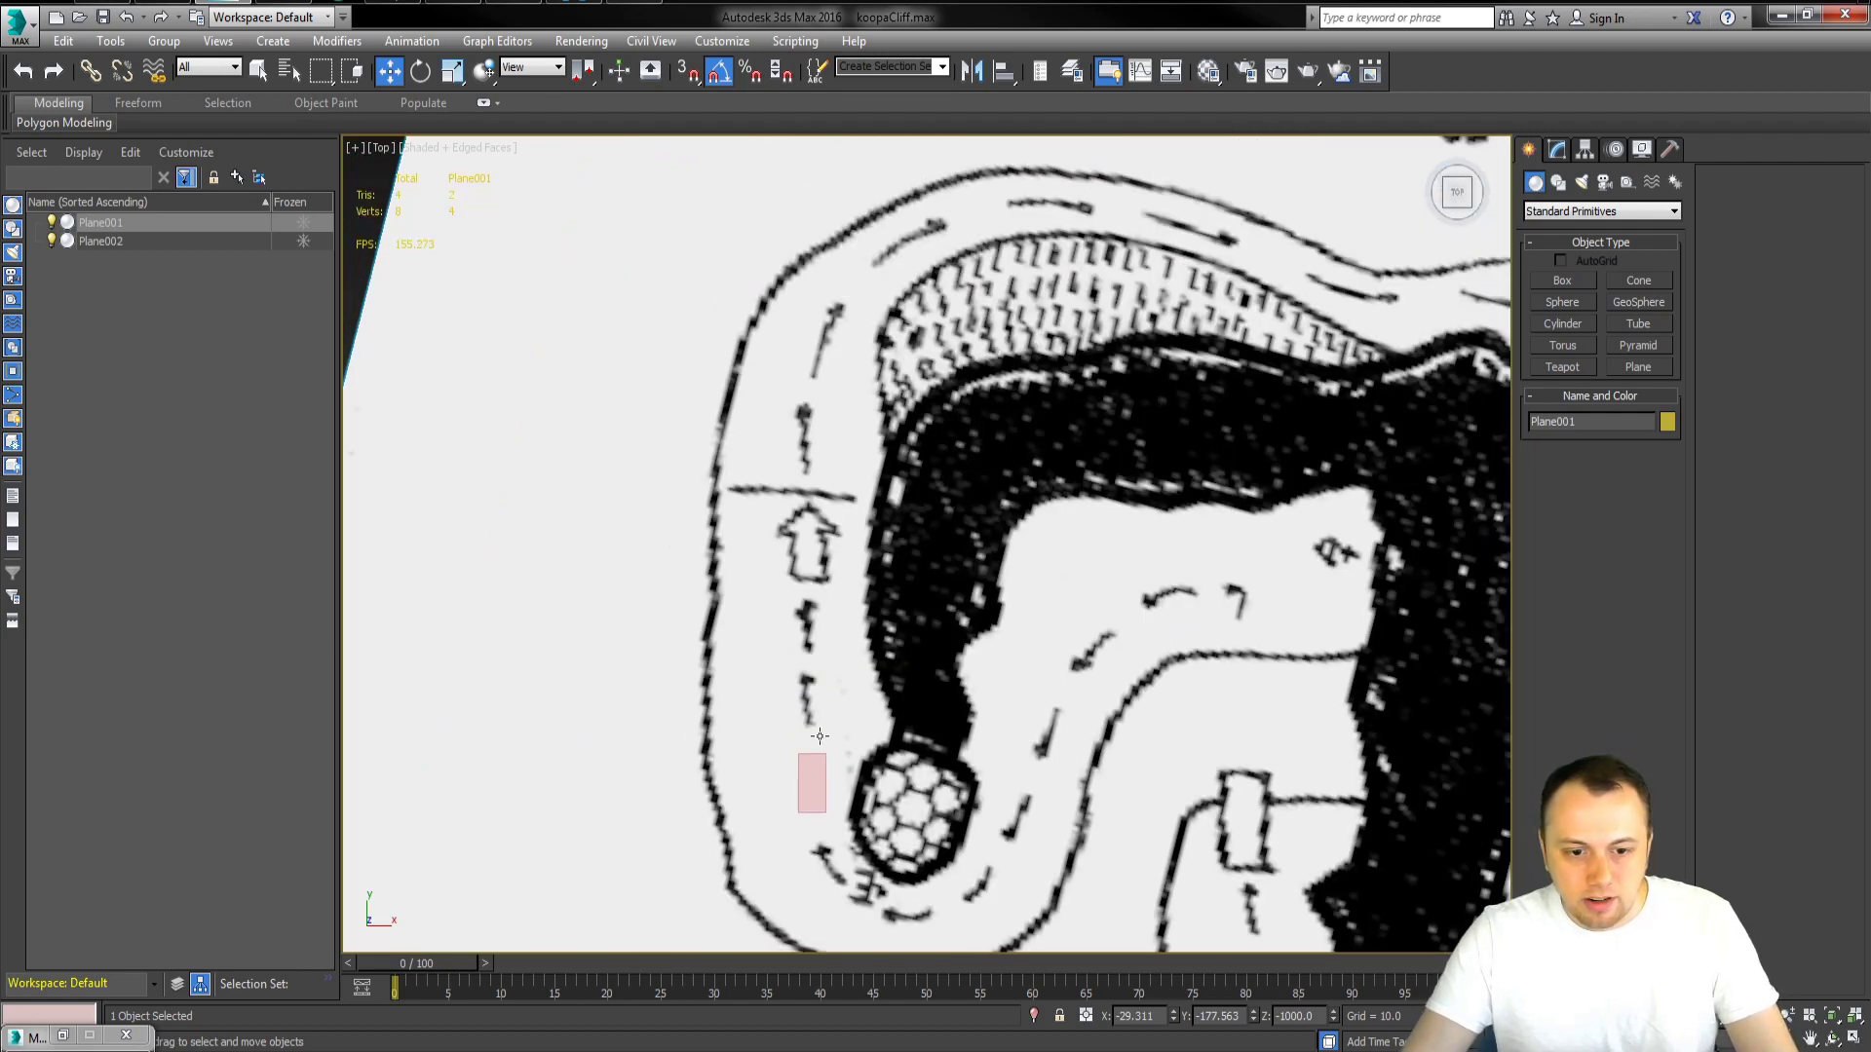
middle_drag(809, 761, 827, 755)
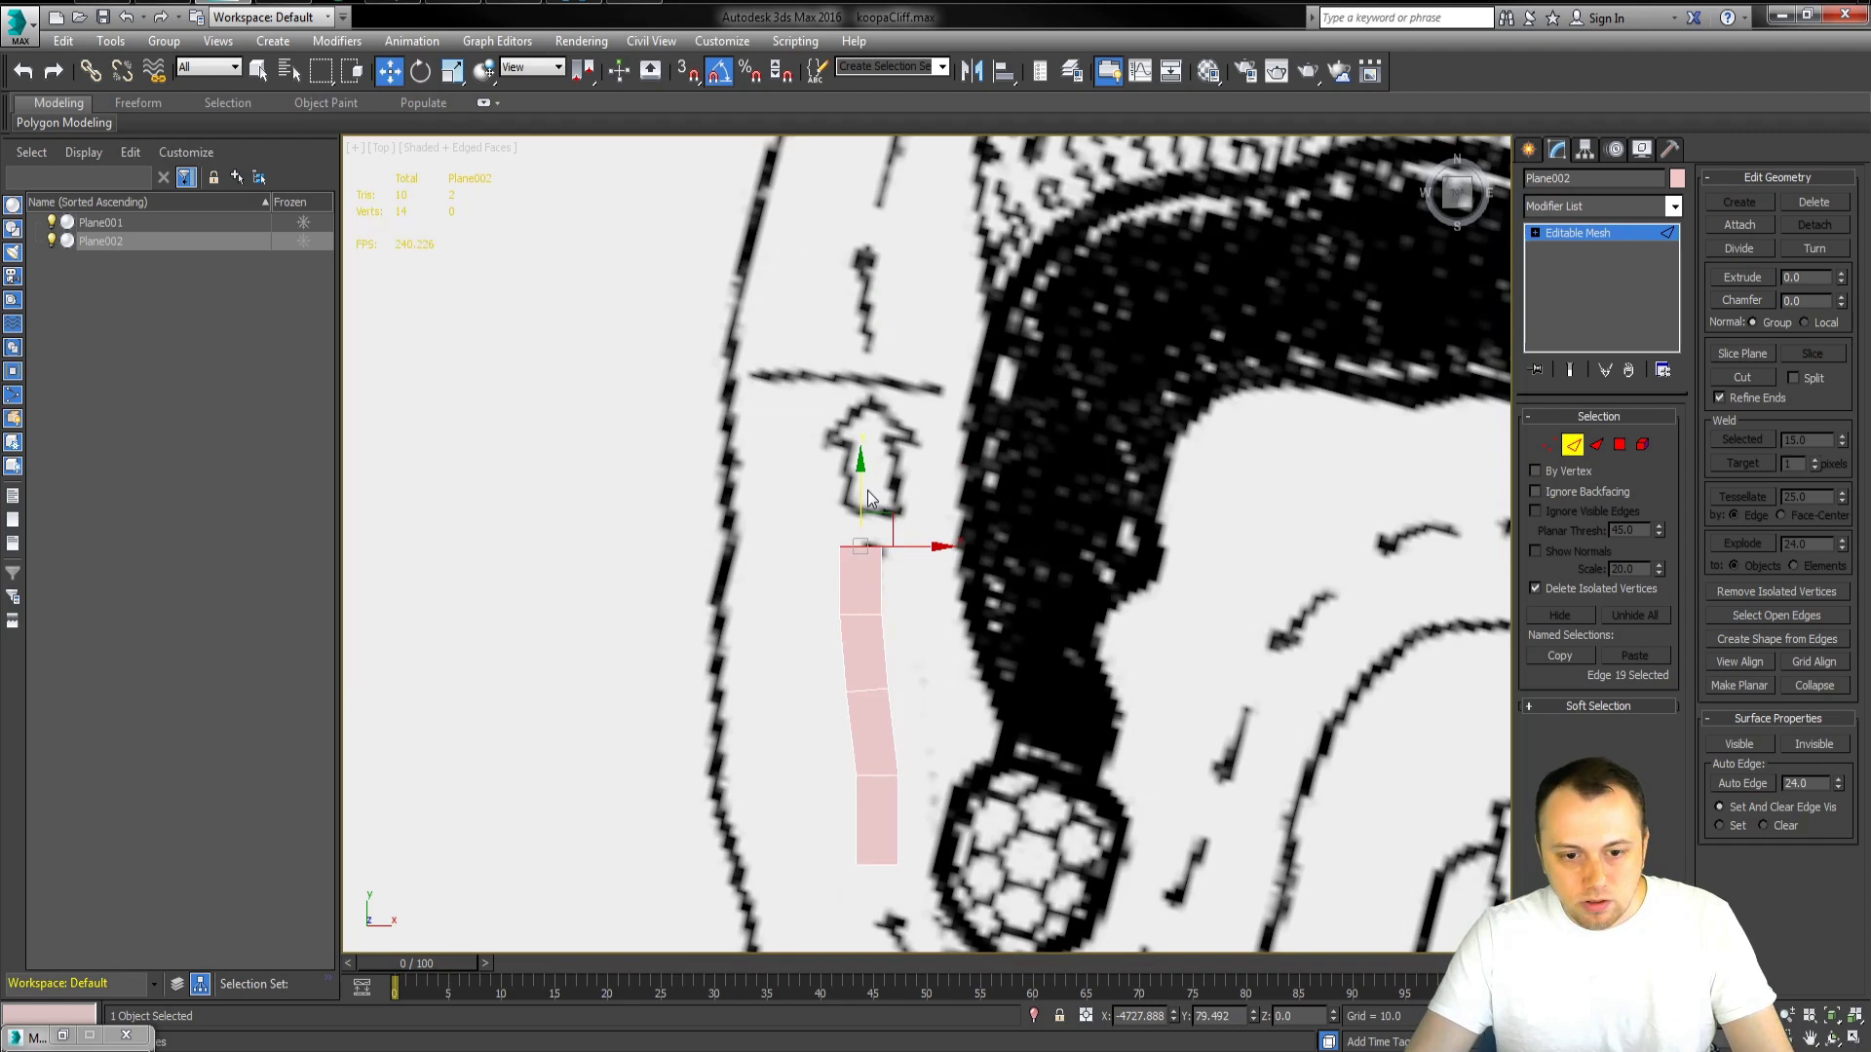
shift+drag(867, 489, 861, 312)
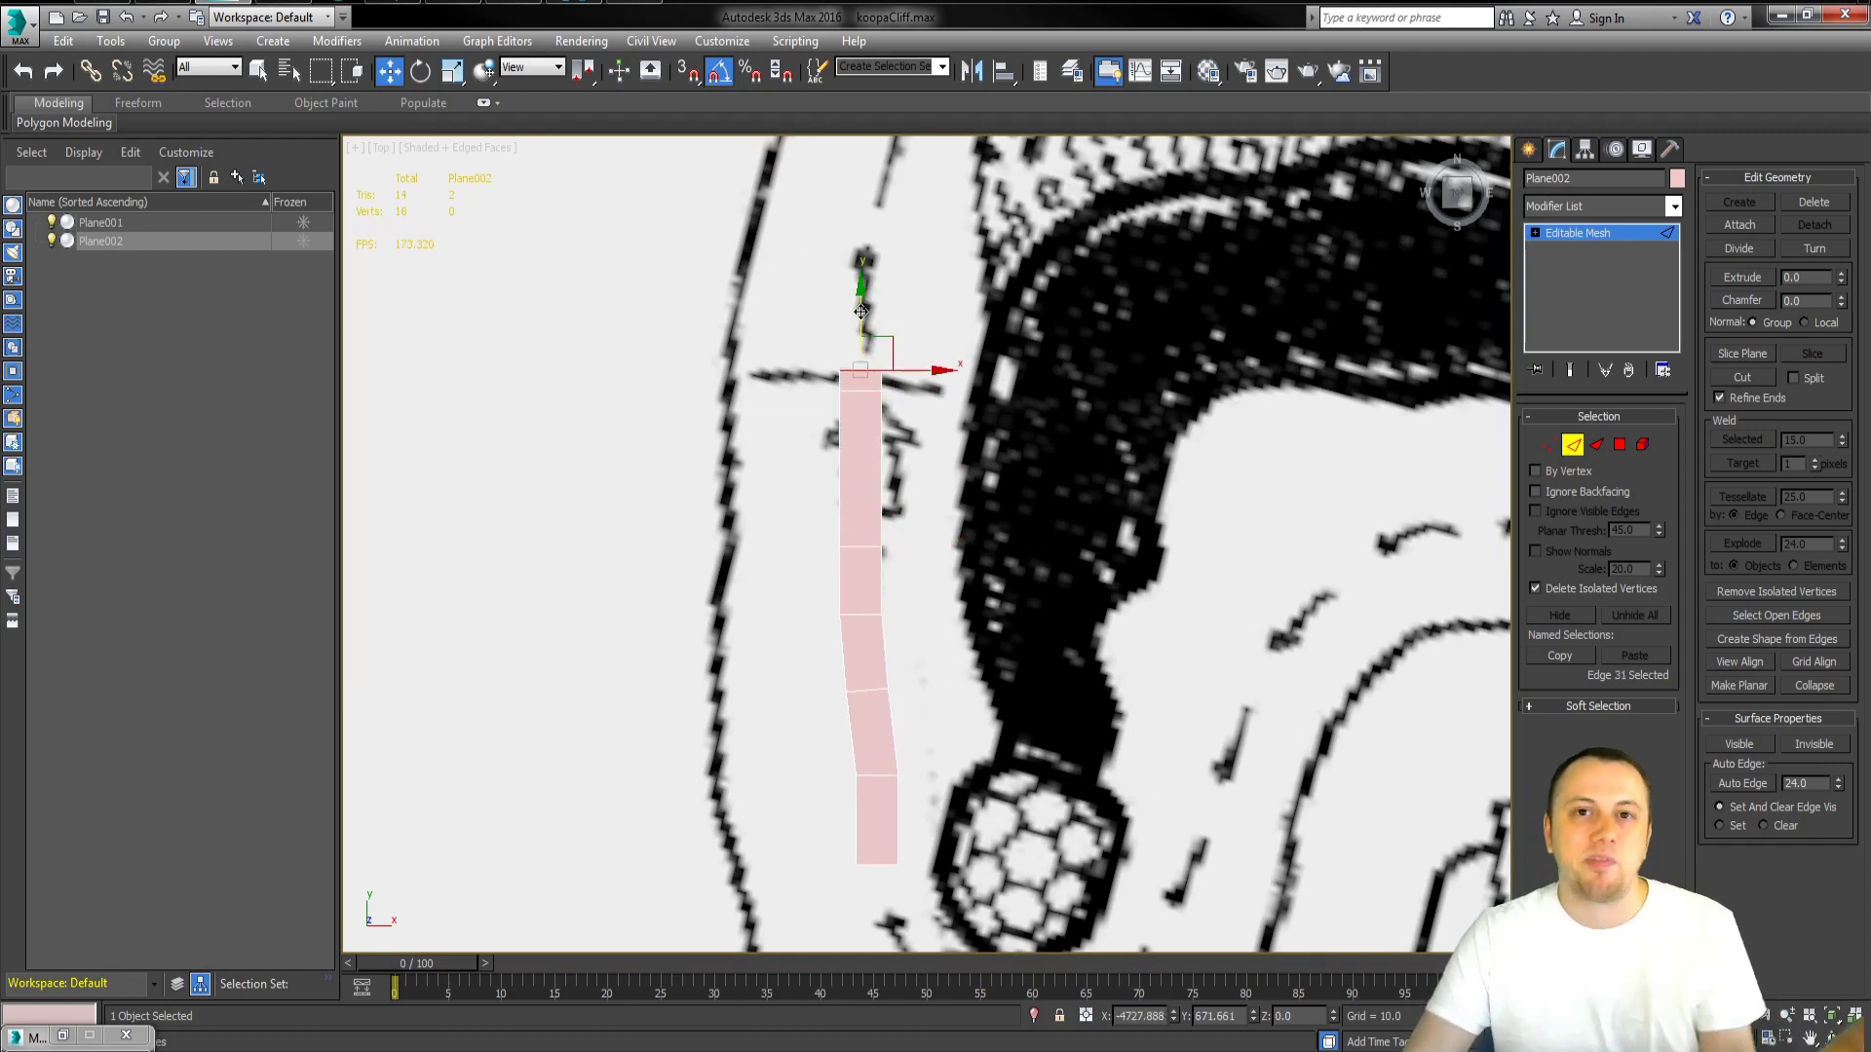
scroll(862, 312, up, 5)
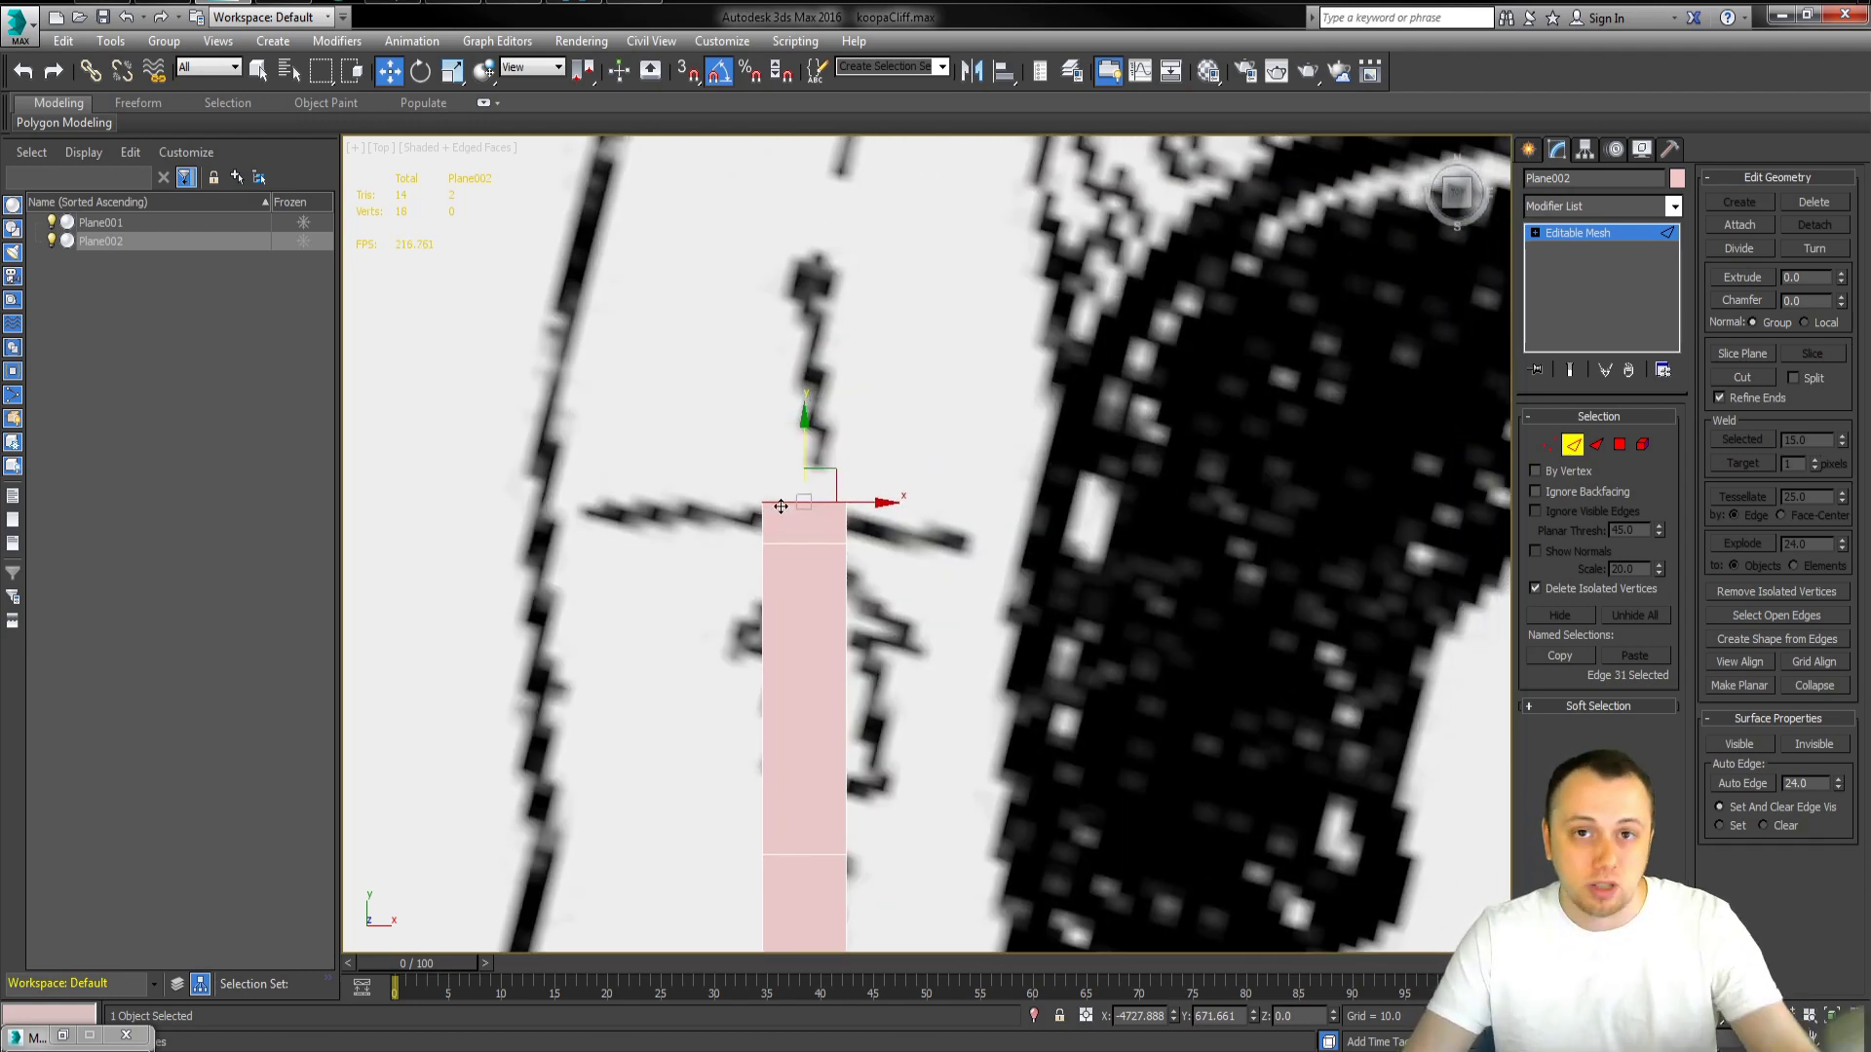
middle_drag(781, 505, 776, 504)
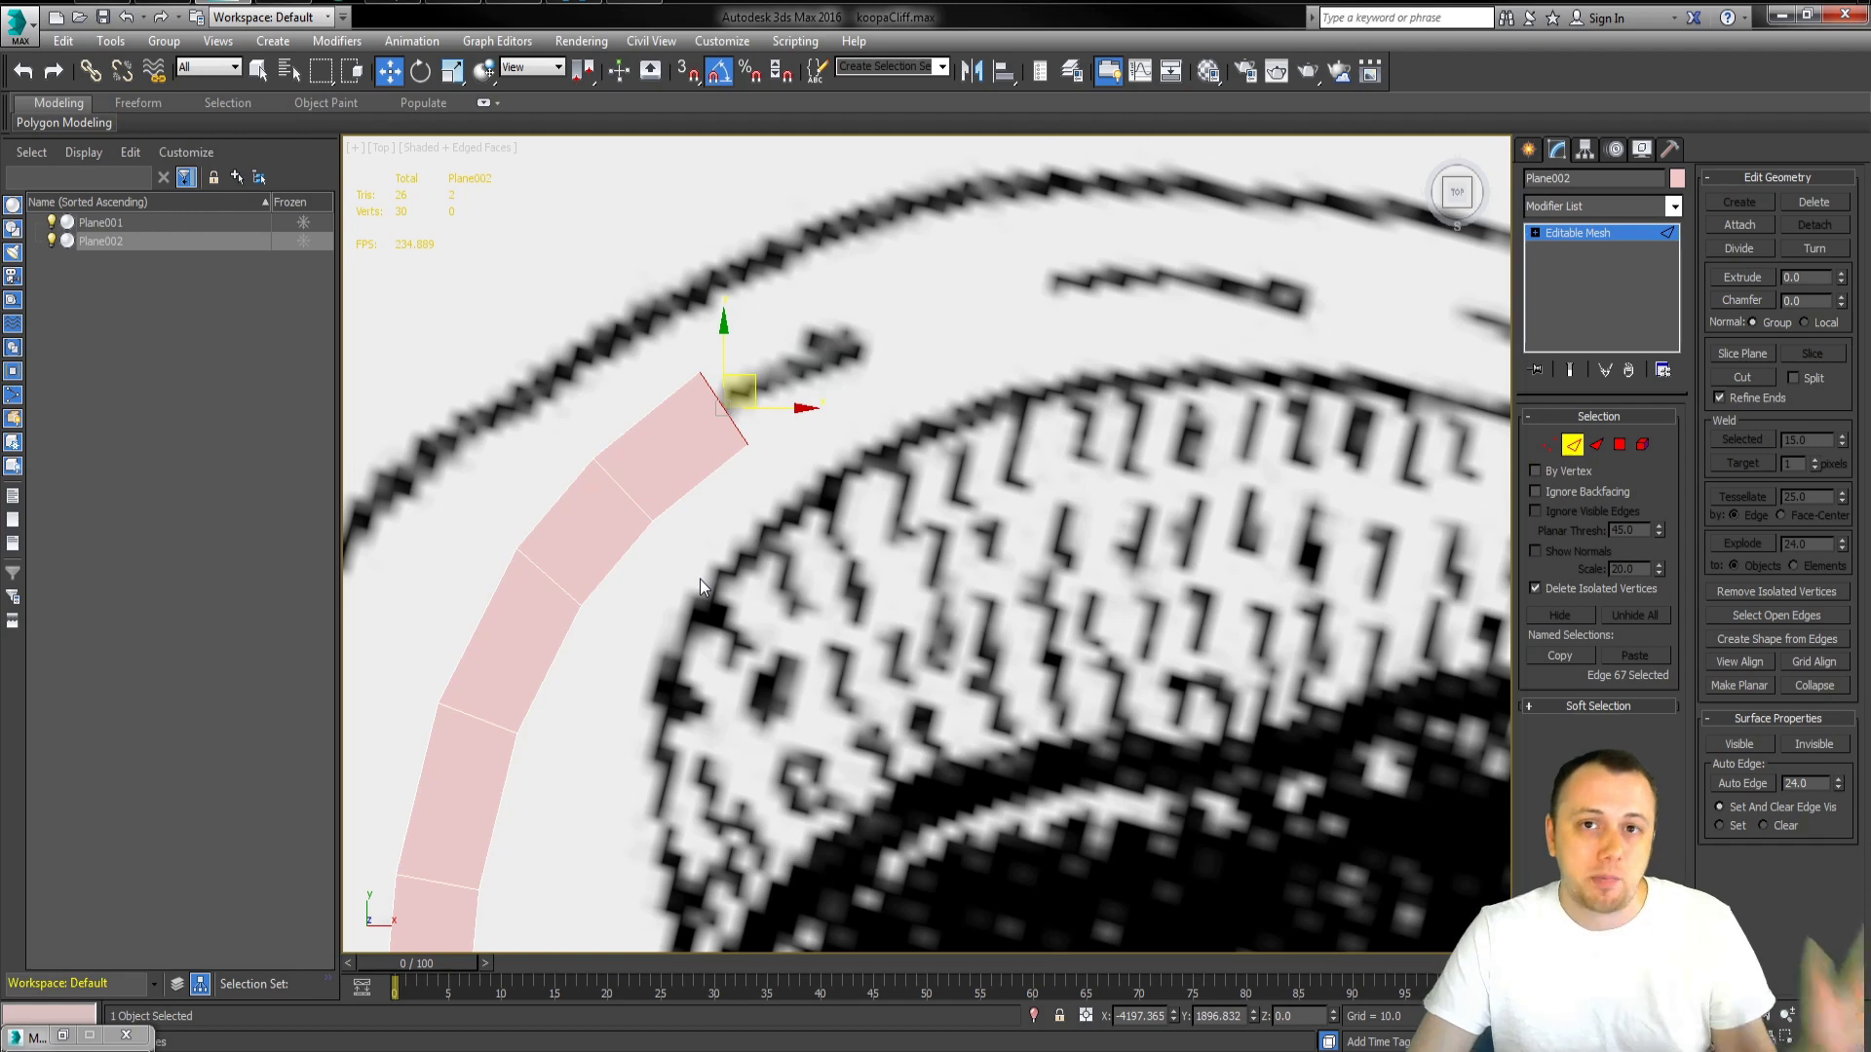
- Examine the sketched route from the strip's end past the pond and rope bridge to the bend beyond
scroll(700, 575, down, 3)
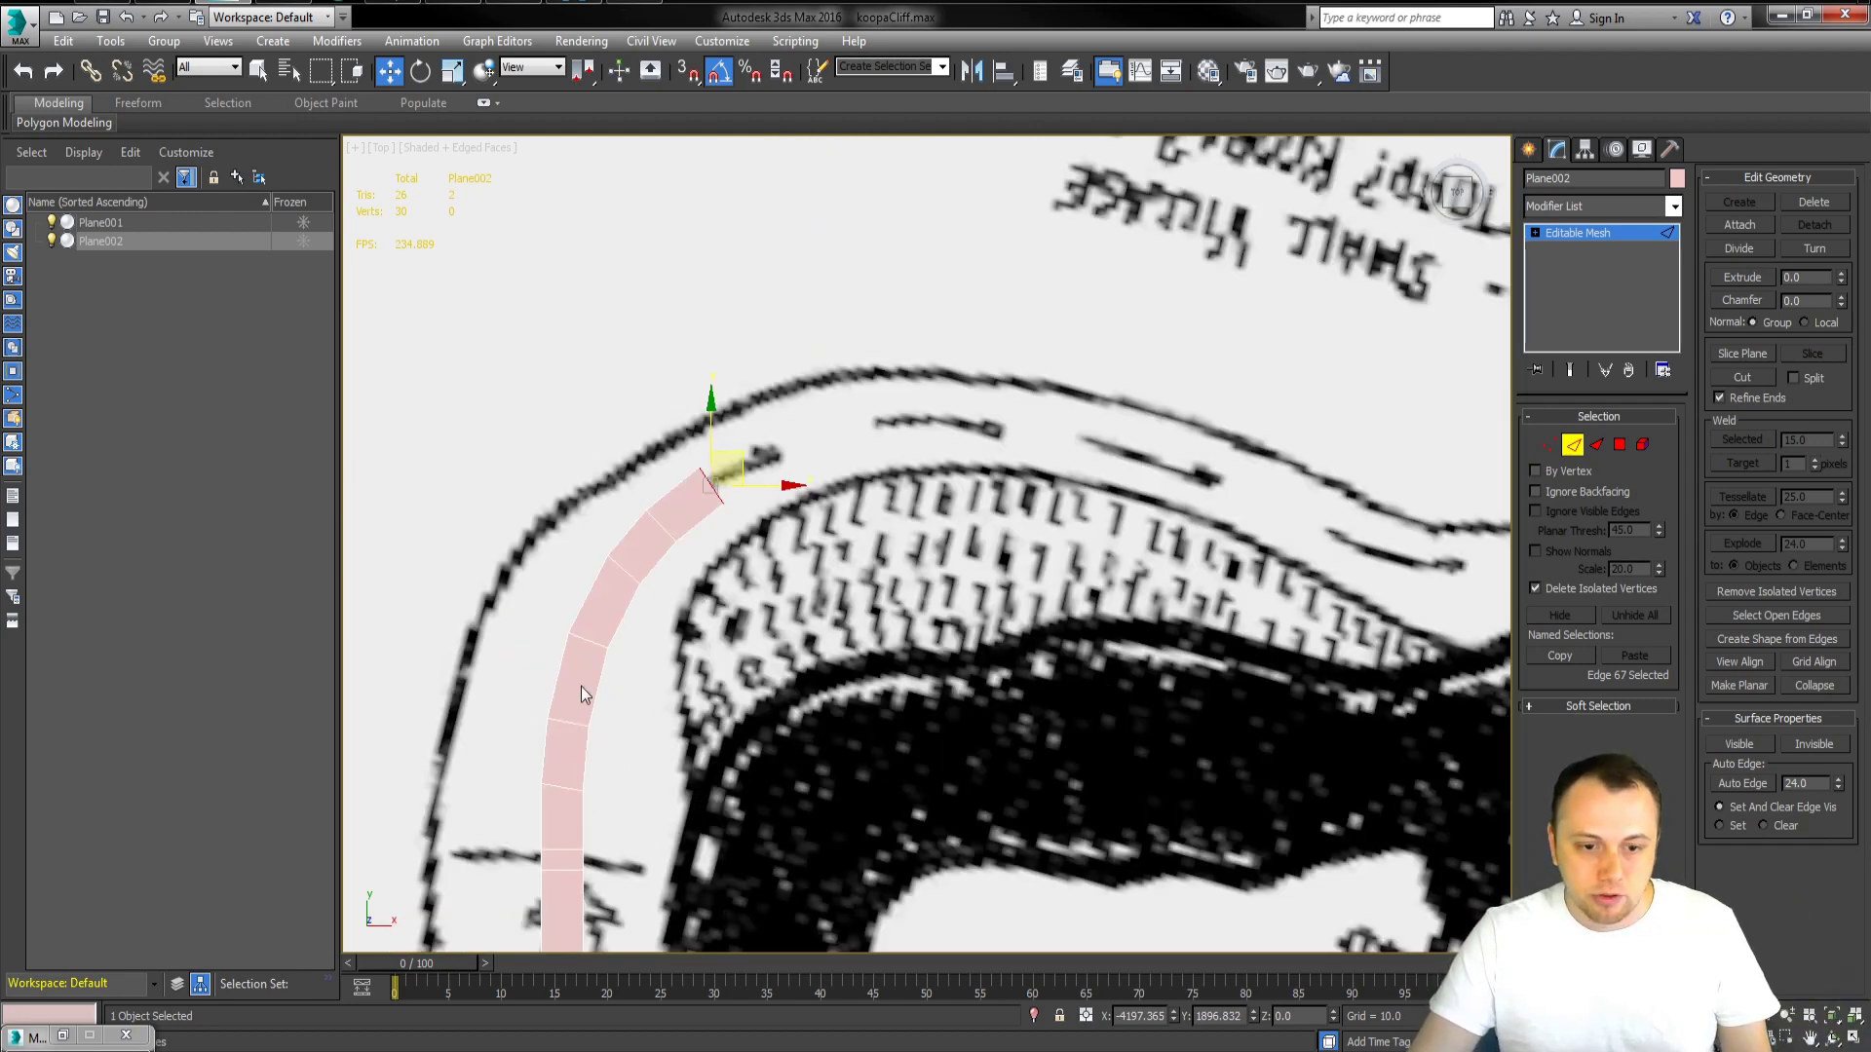
scroll(583, 565, down, 5)
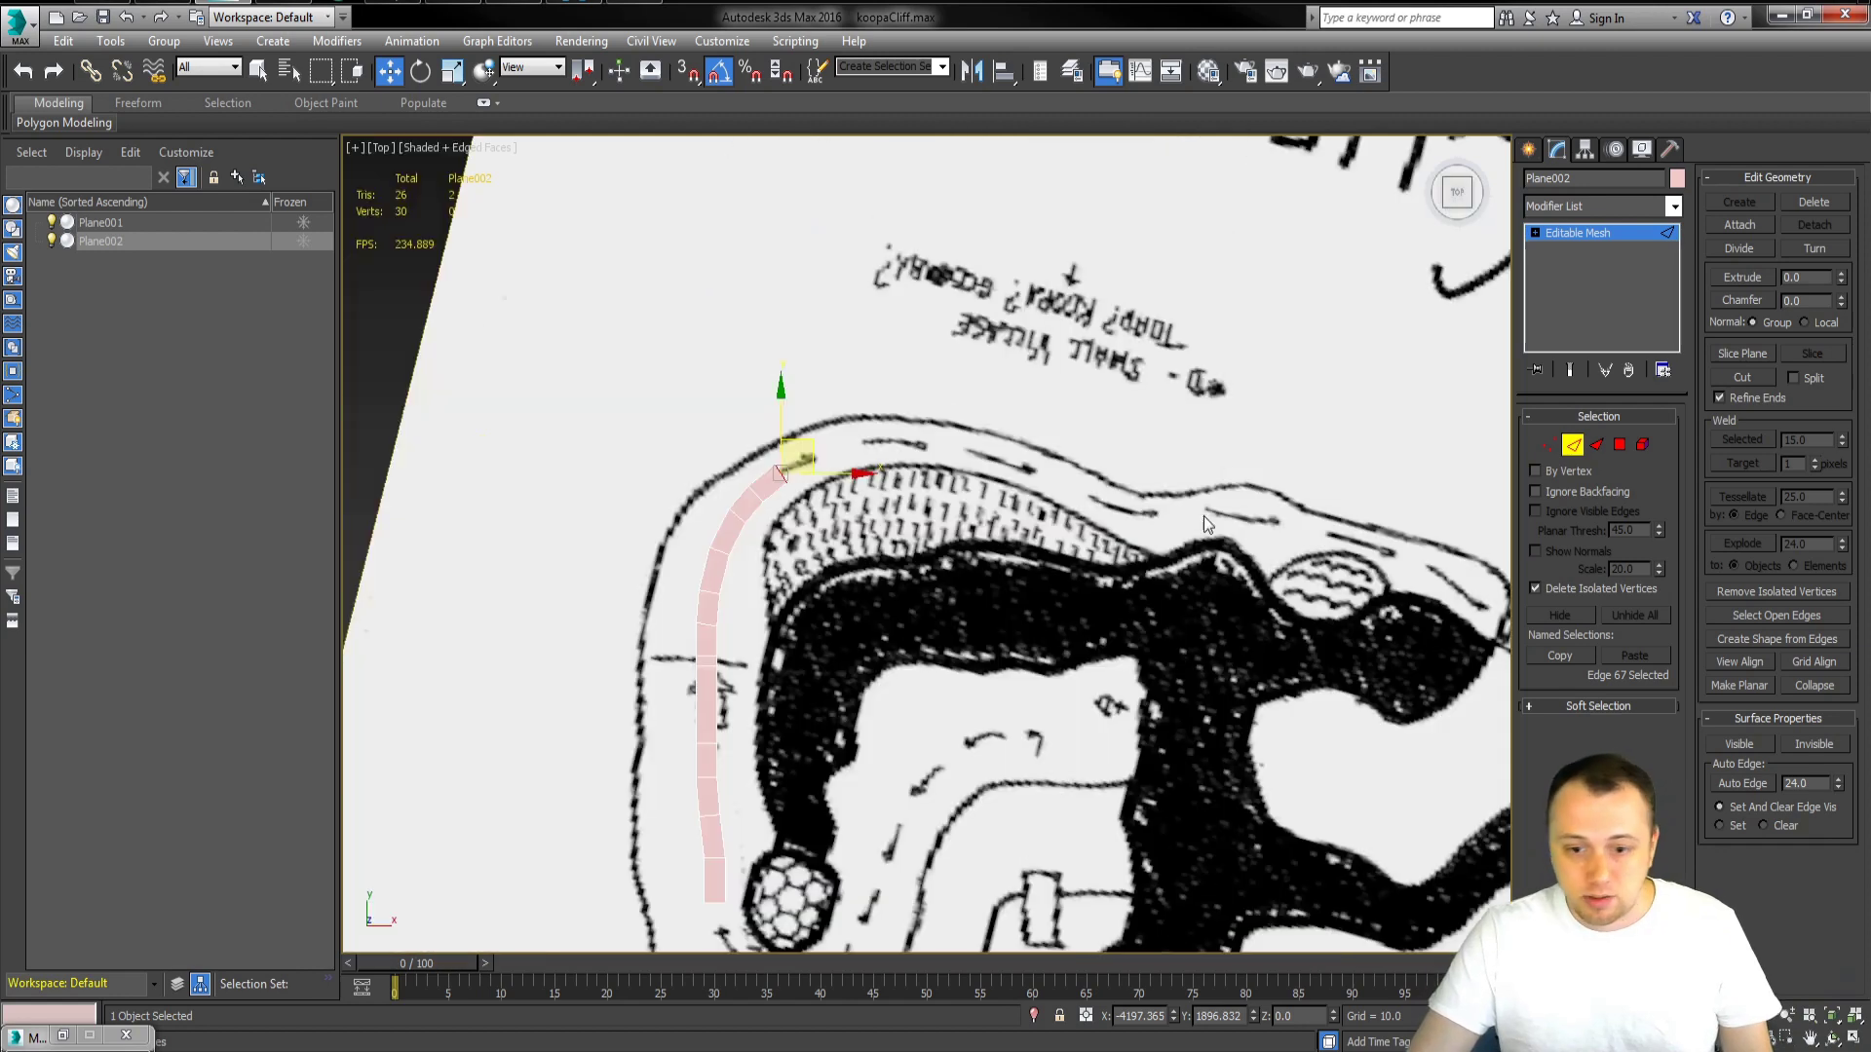
scroll(997, 631, up, 8)
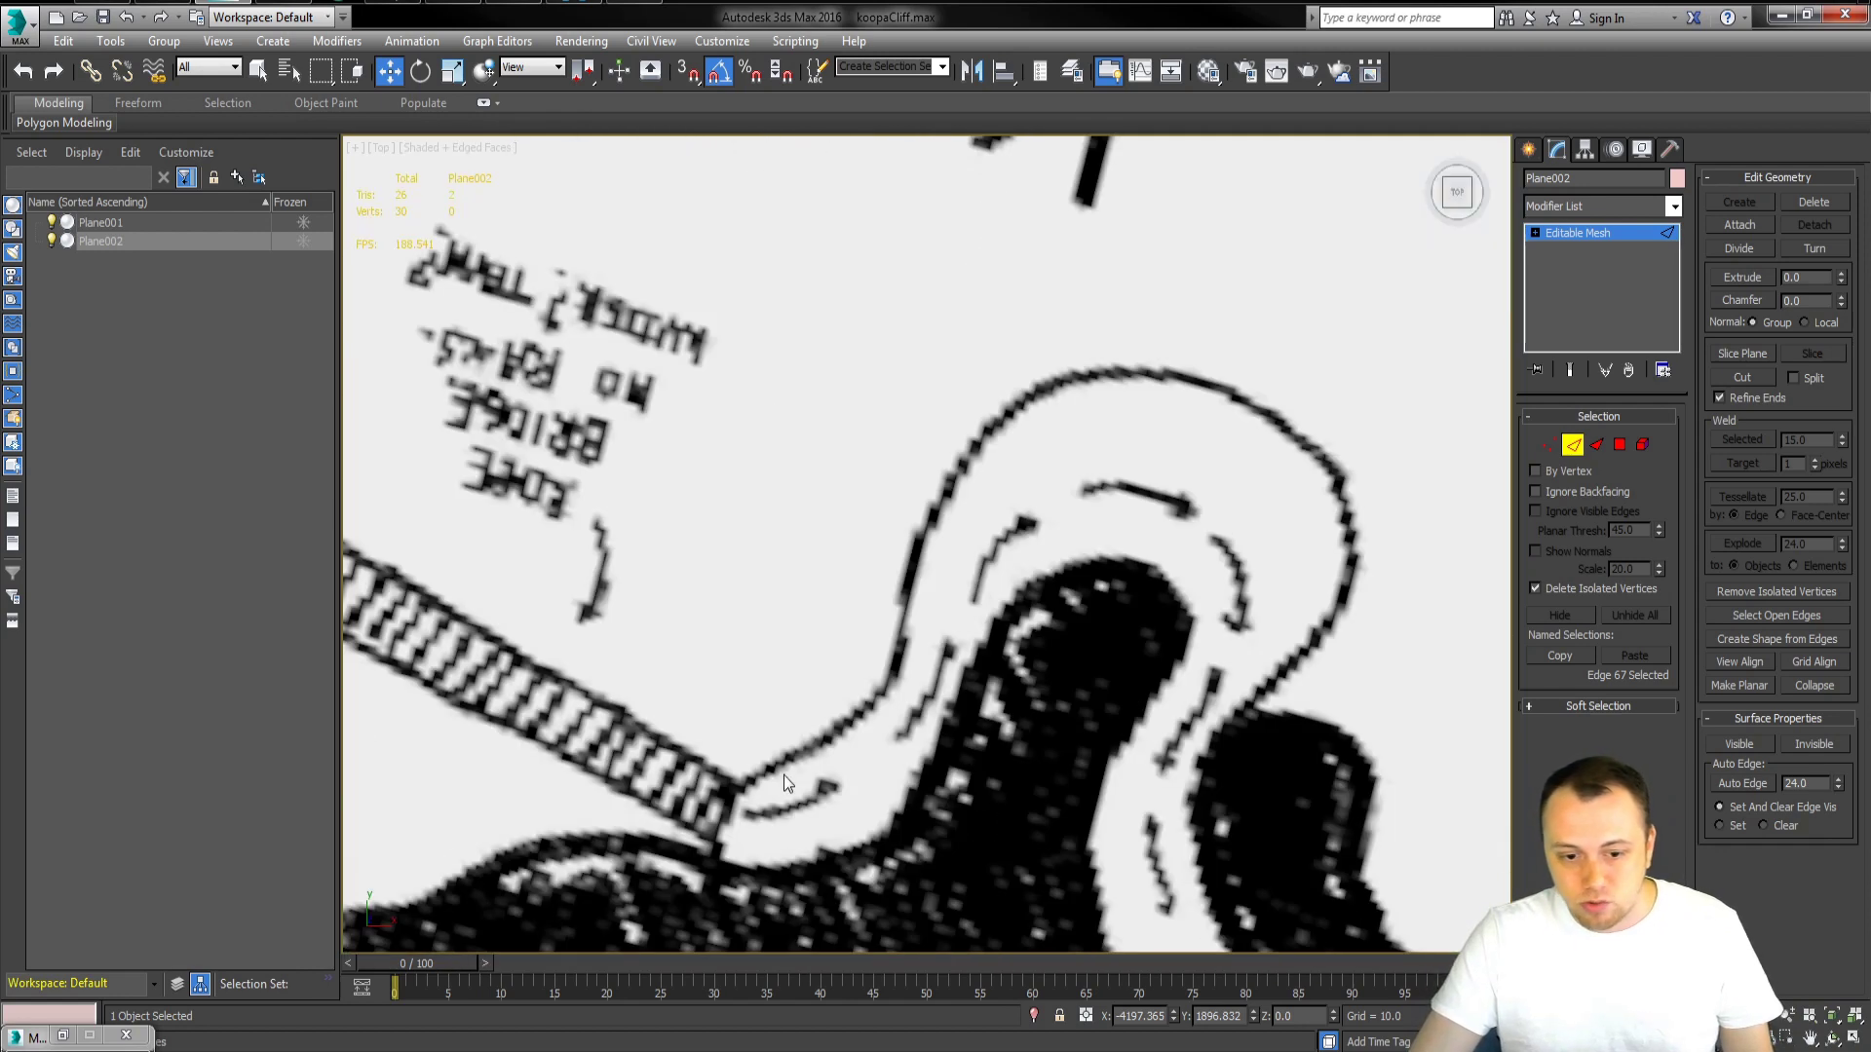
scroll(1225, 951, down, 4)
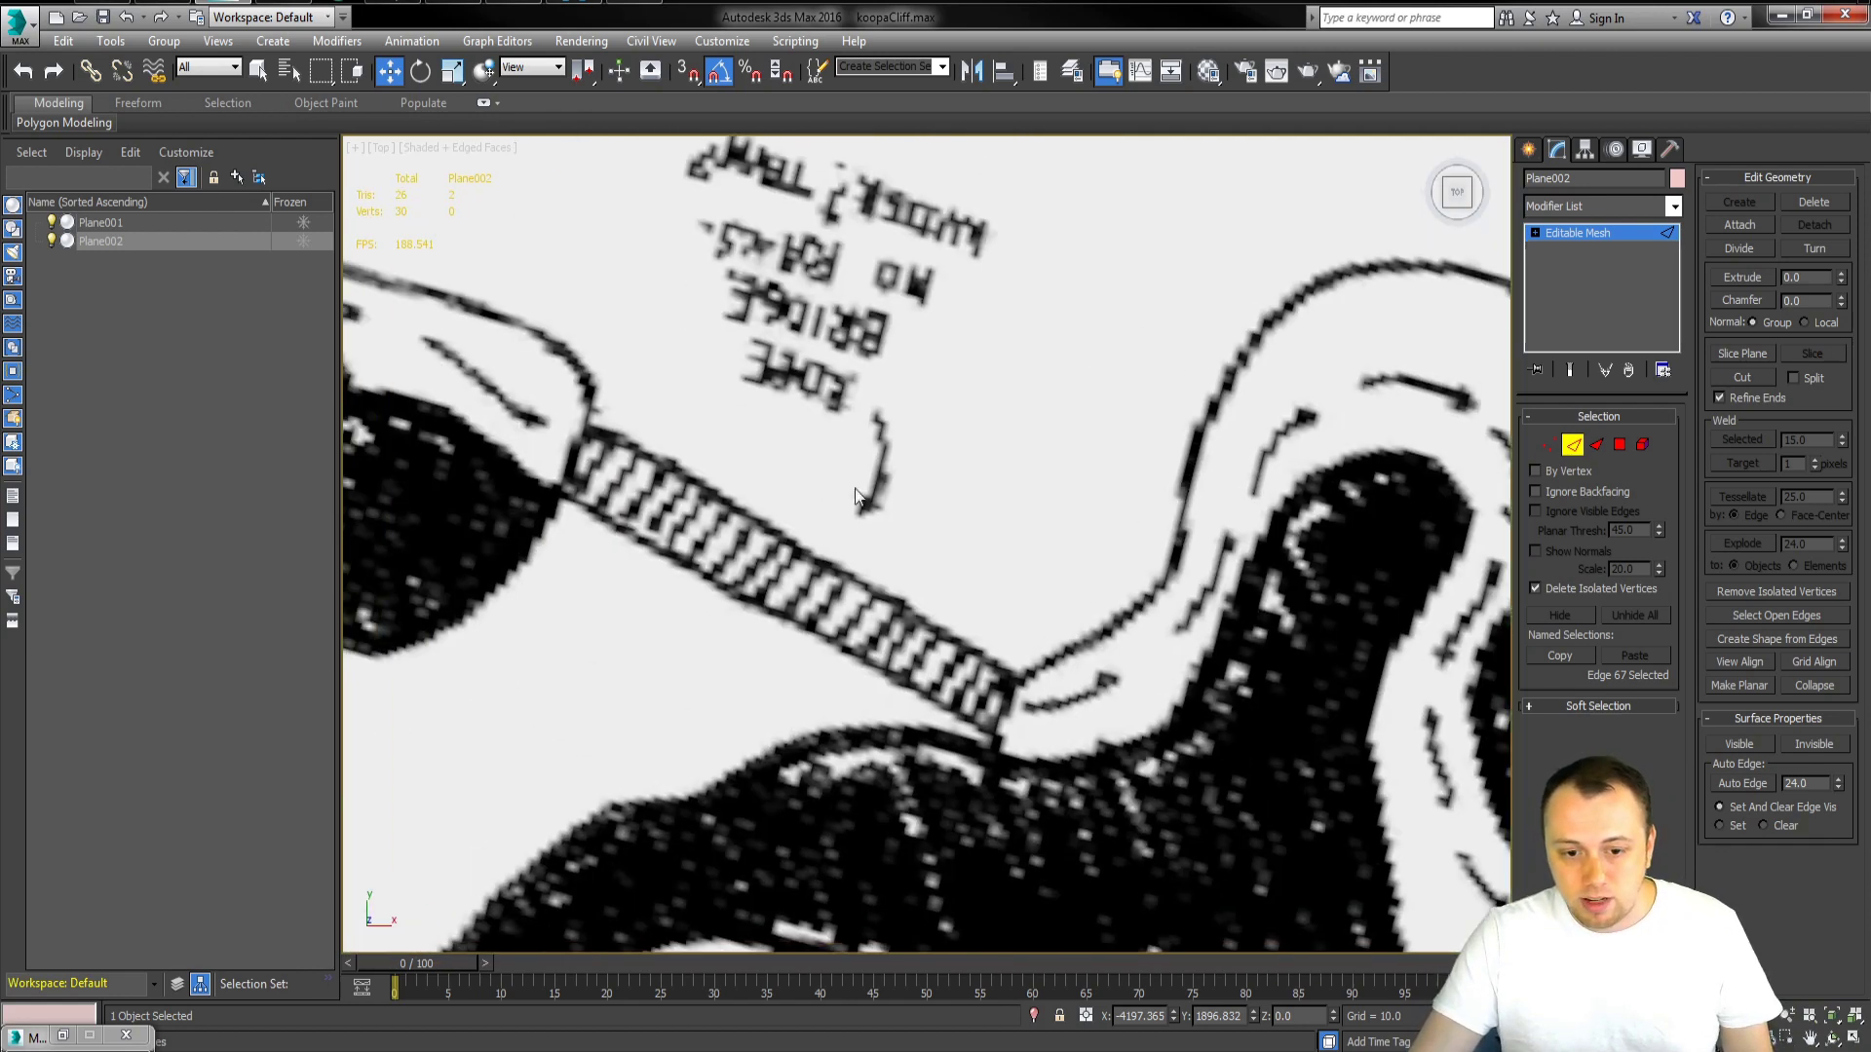
middle_drag(682, 585, 803, 476)
scroll(803, 476, up, 3)
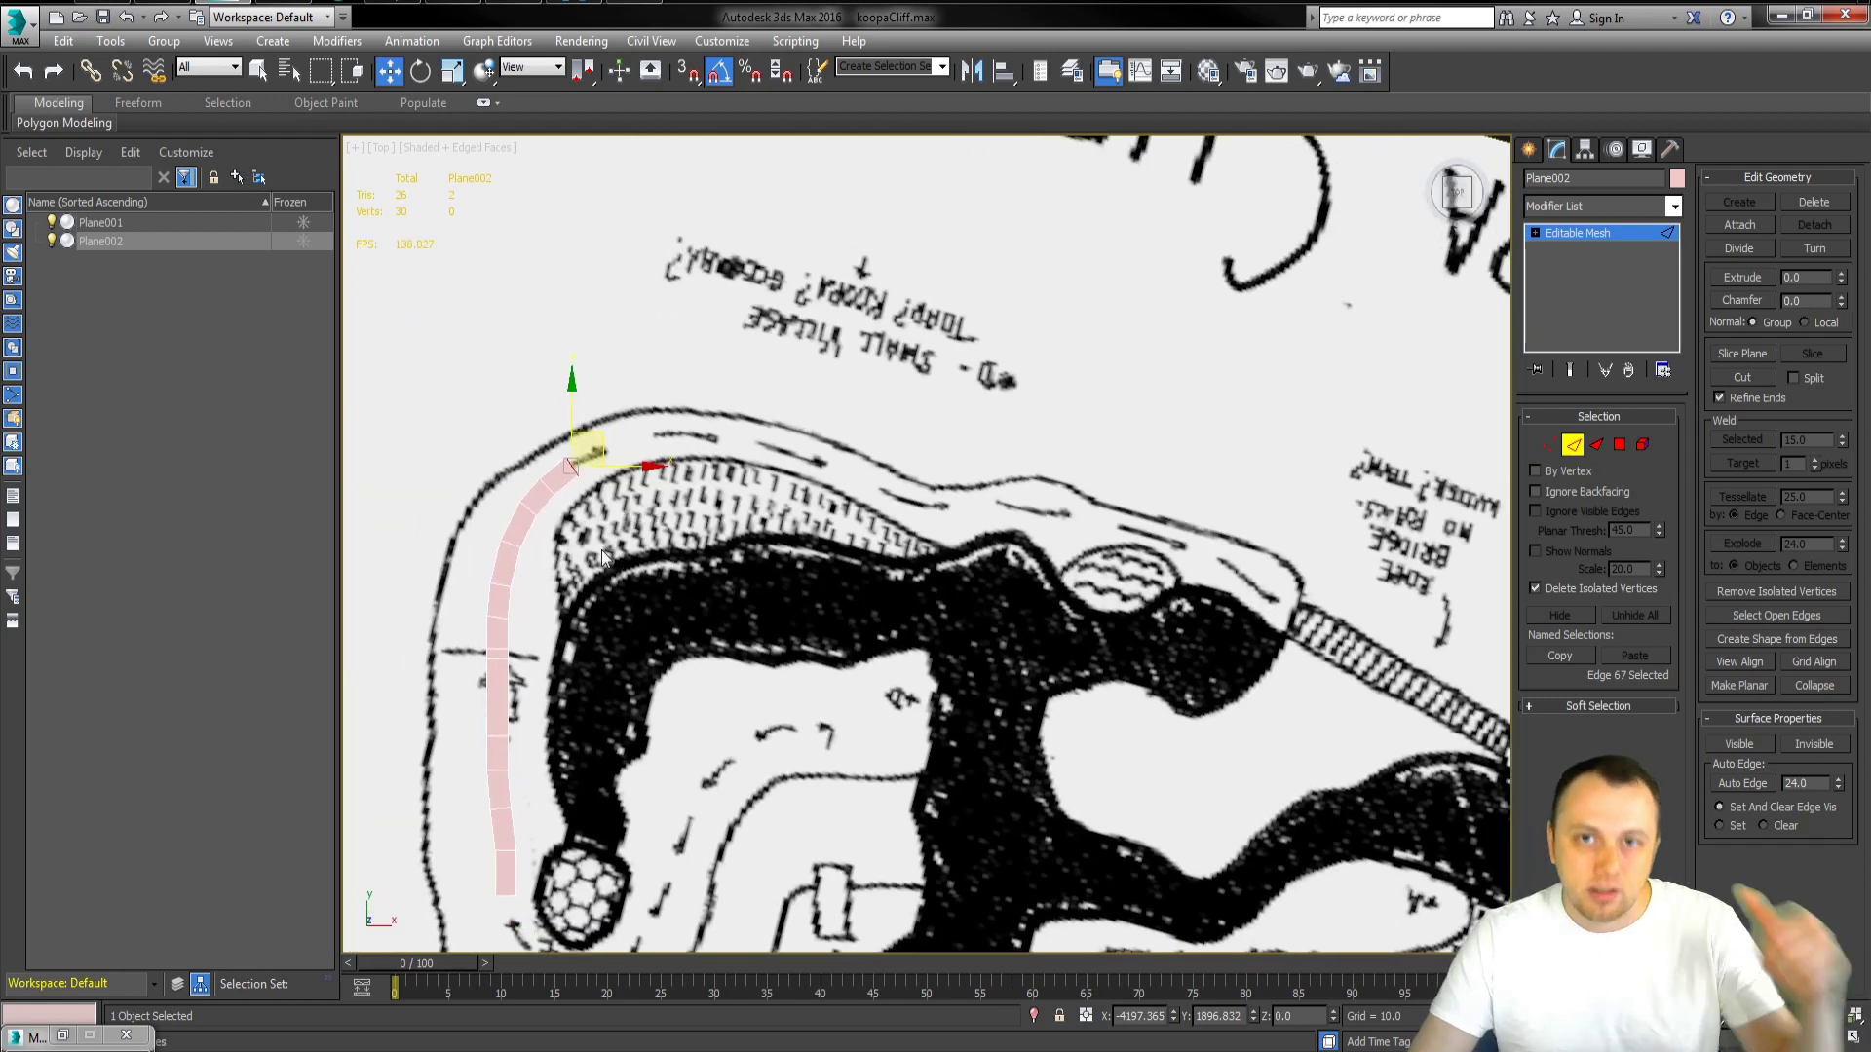
scroll(614, 553, up, 3)
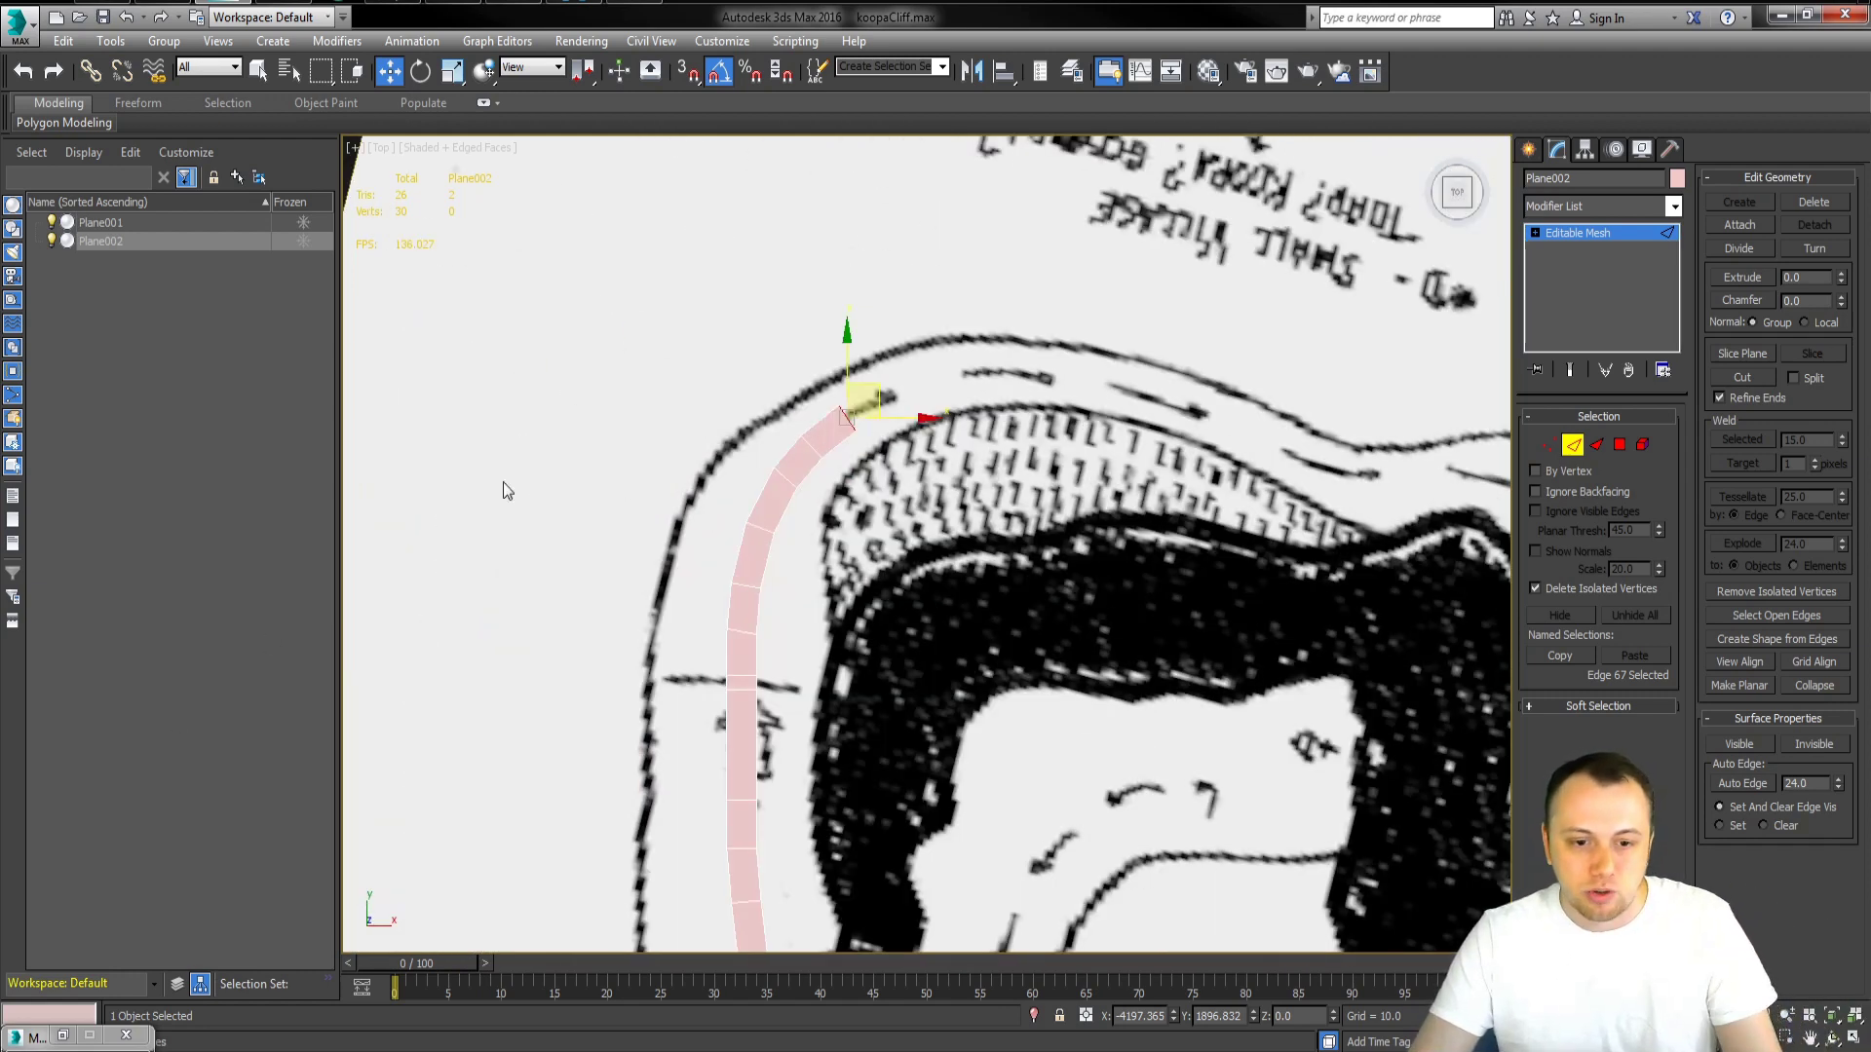
- Extrude the strip's end edge by one segment along the arrow in the curve beside the hatched grass area
scroll(711, 400, up, 4)
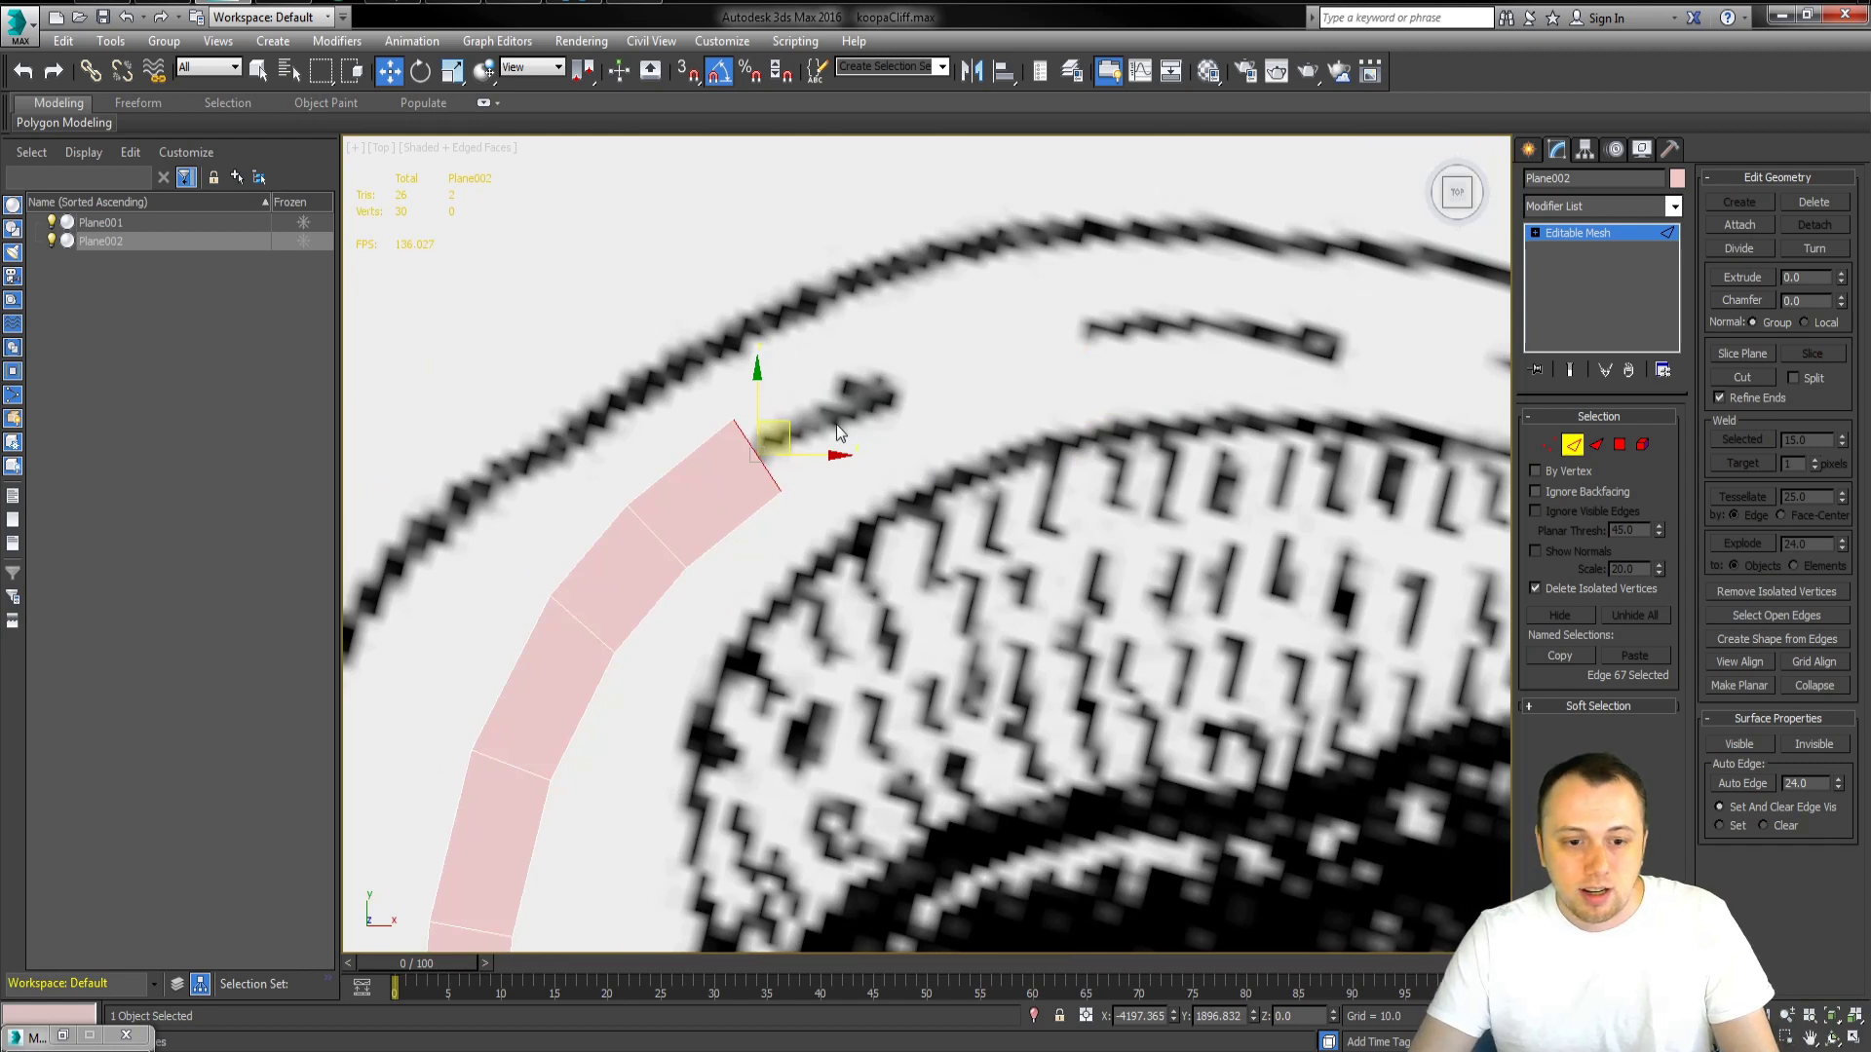
middle_drag(836, 423, 724, 459)
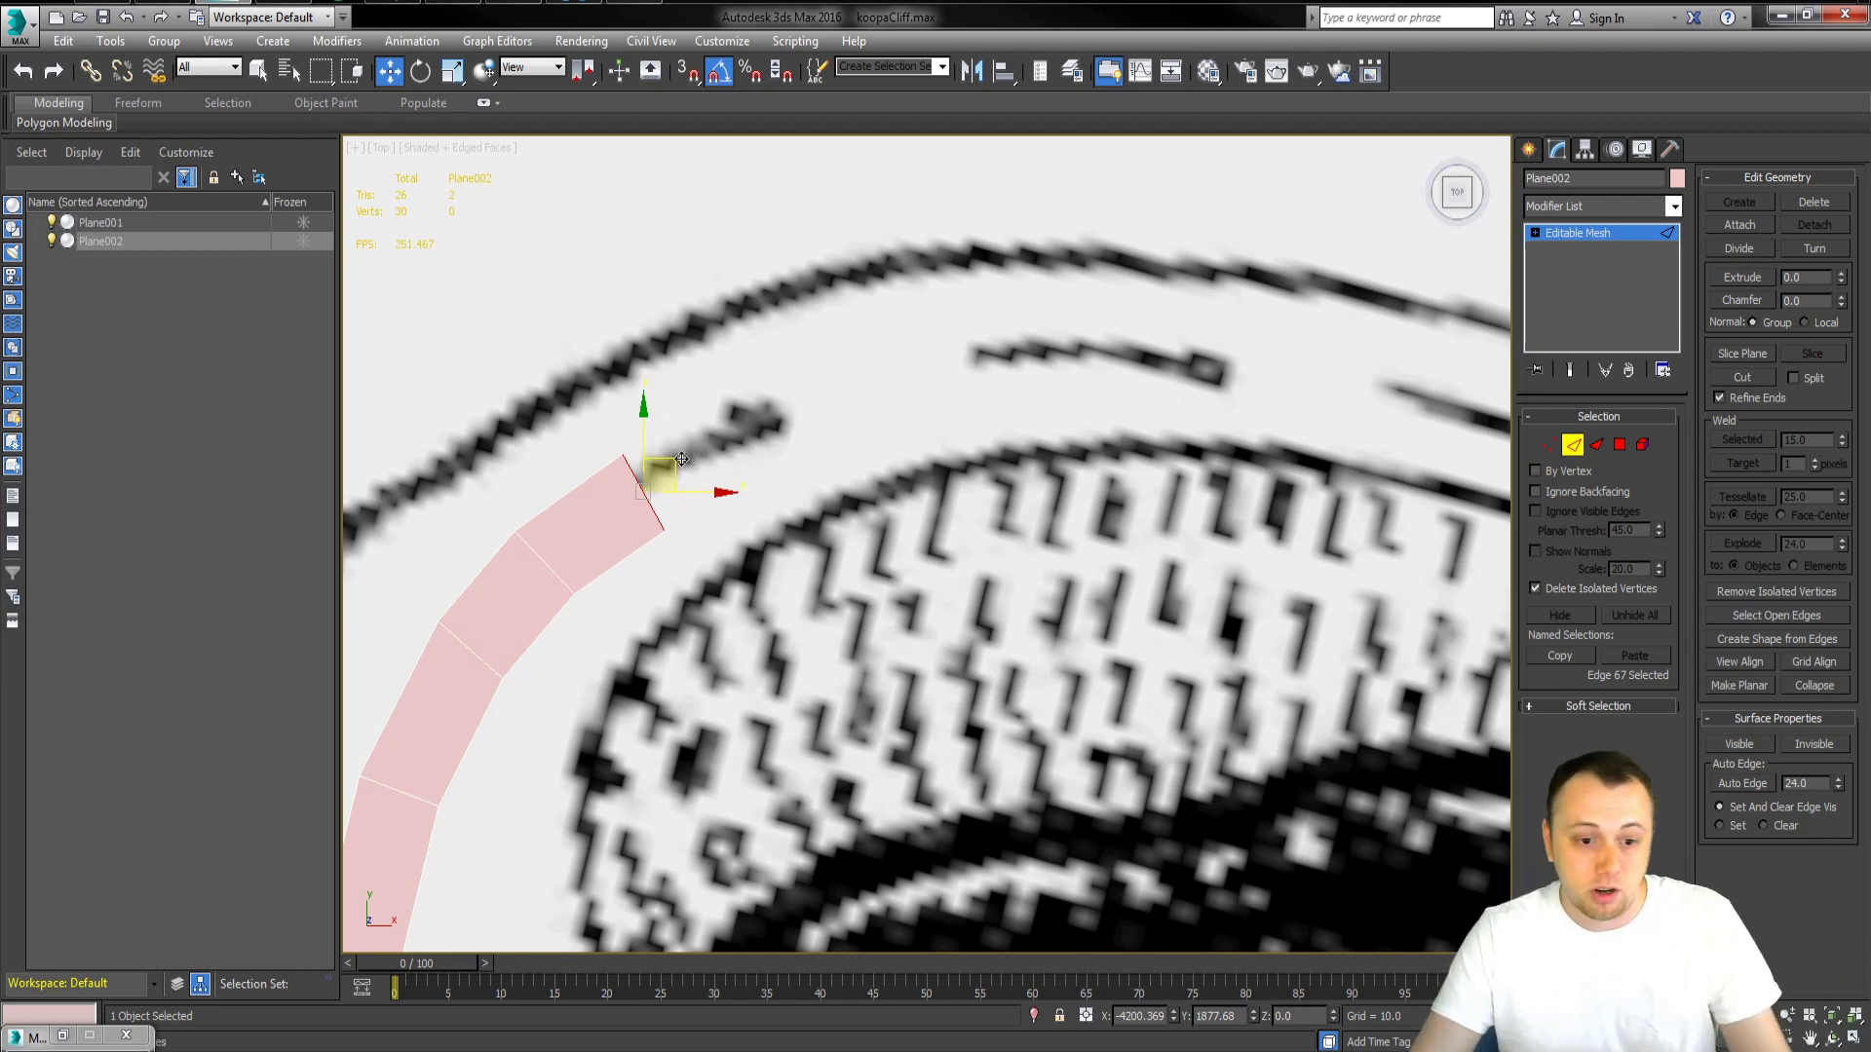
shift+drag(675, 462, 828, 378)
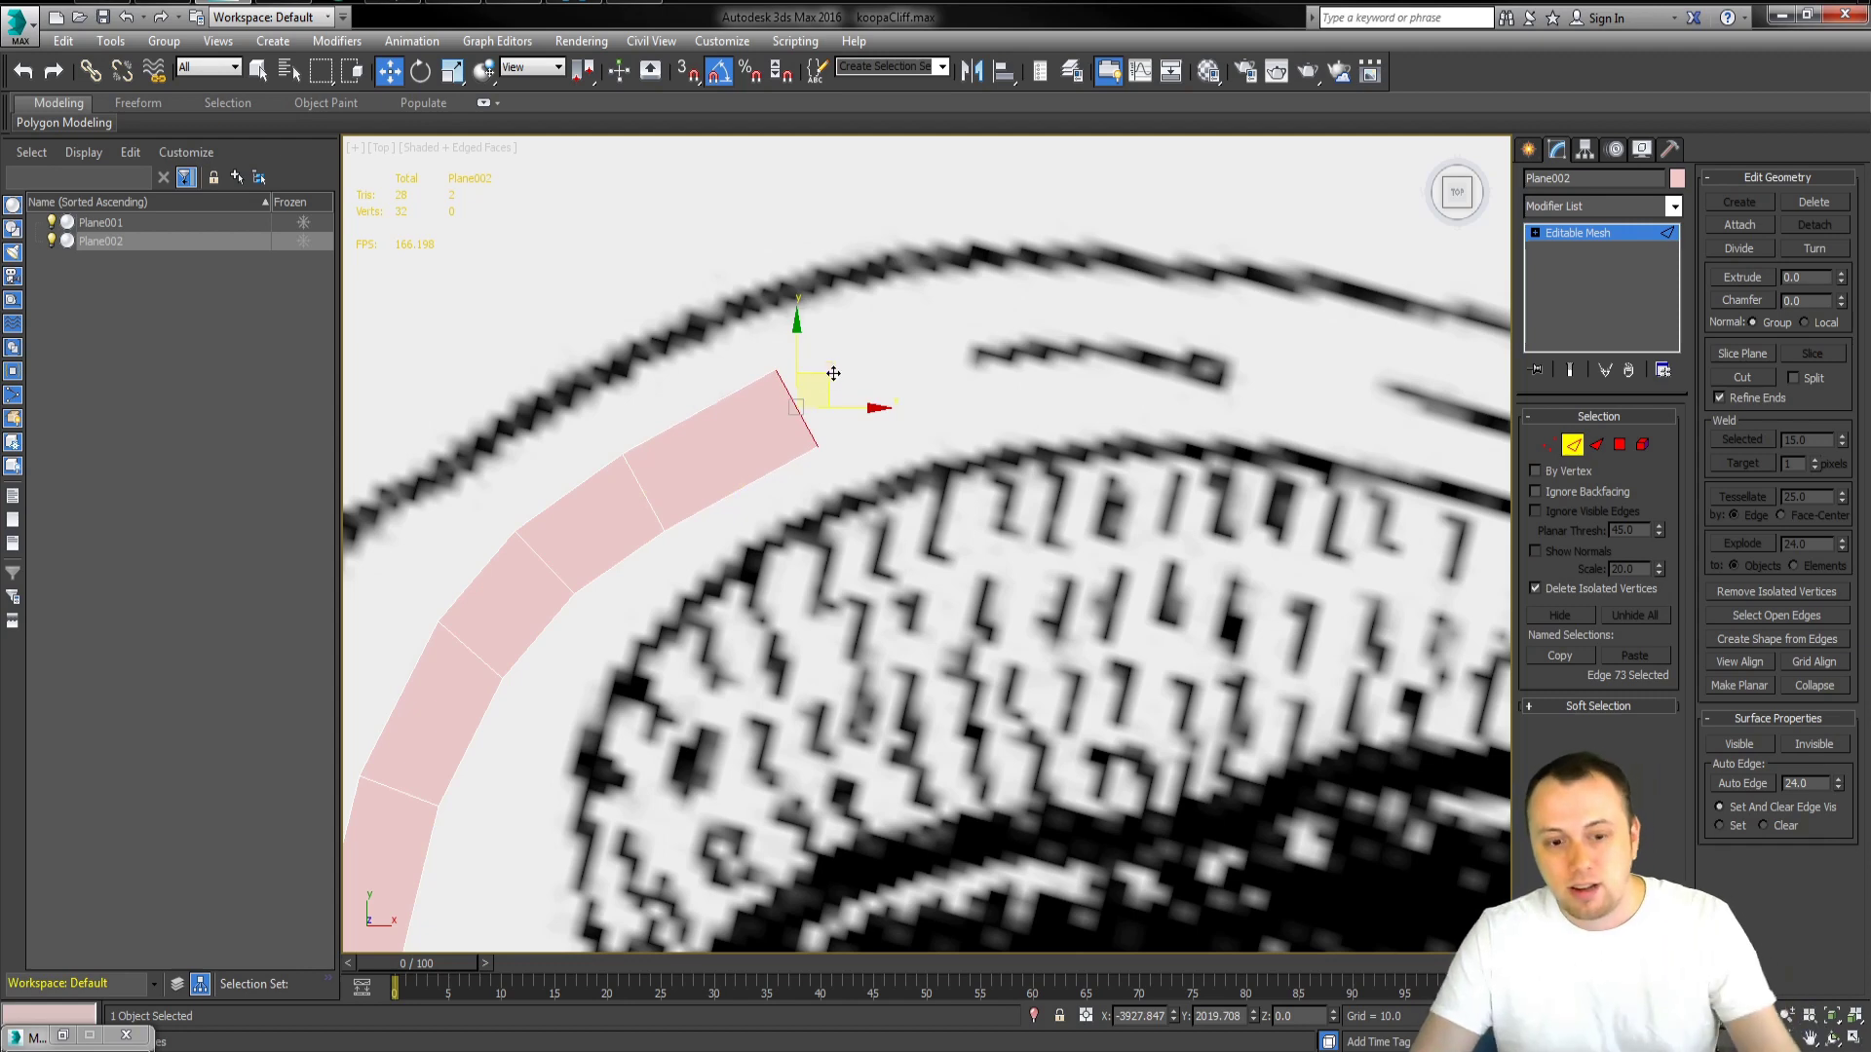
key(e)
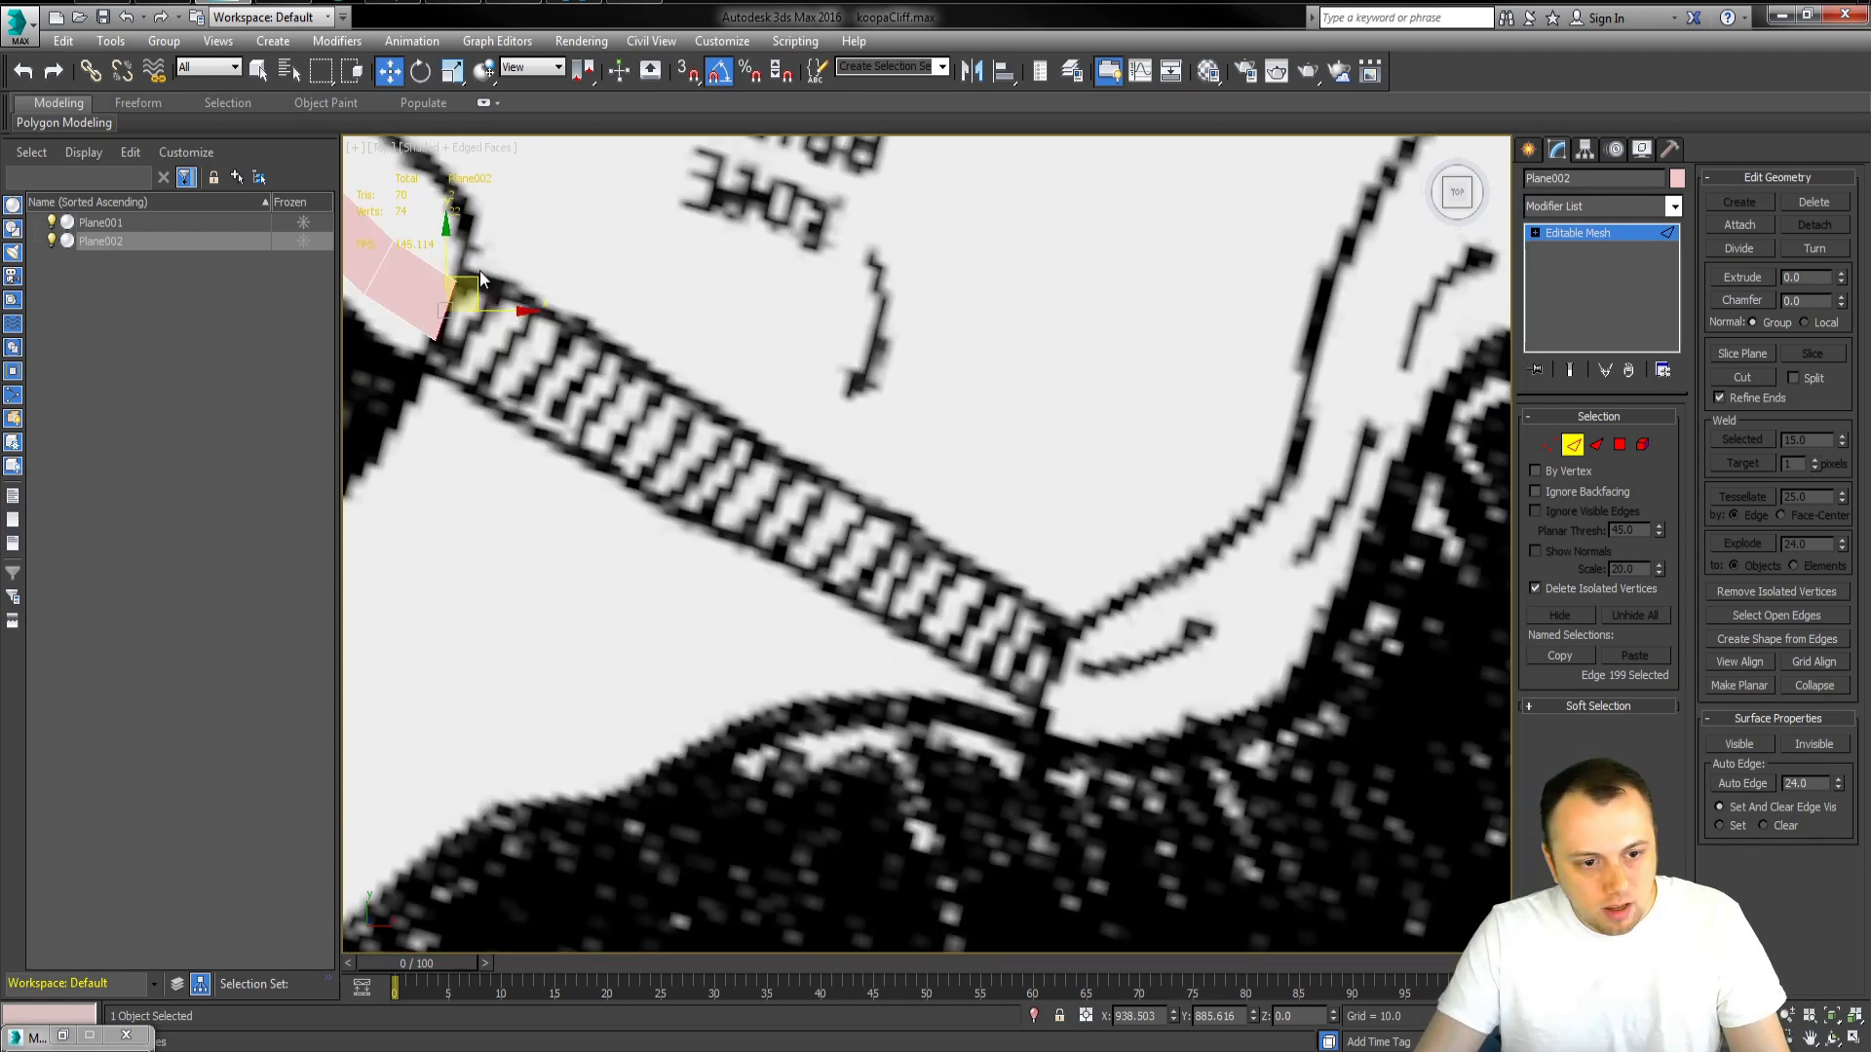
- Extend the road strip across the rope bridge by extruding its end edge to the bridge's far end
shift+drag(479, 277, 1100, 624)
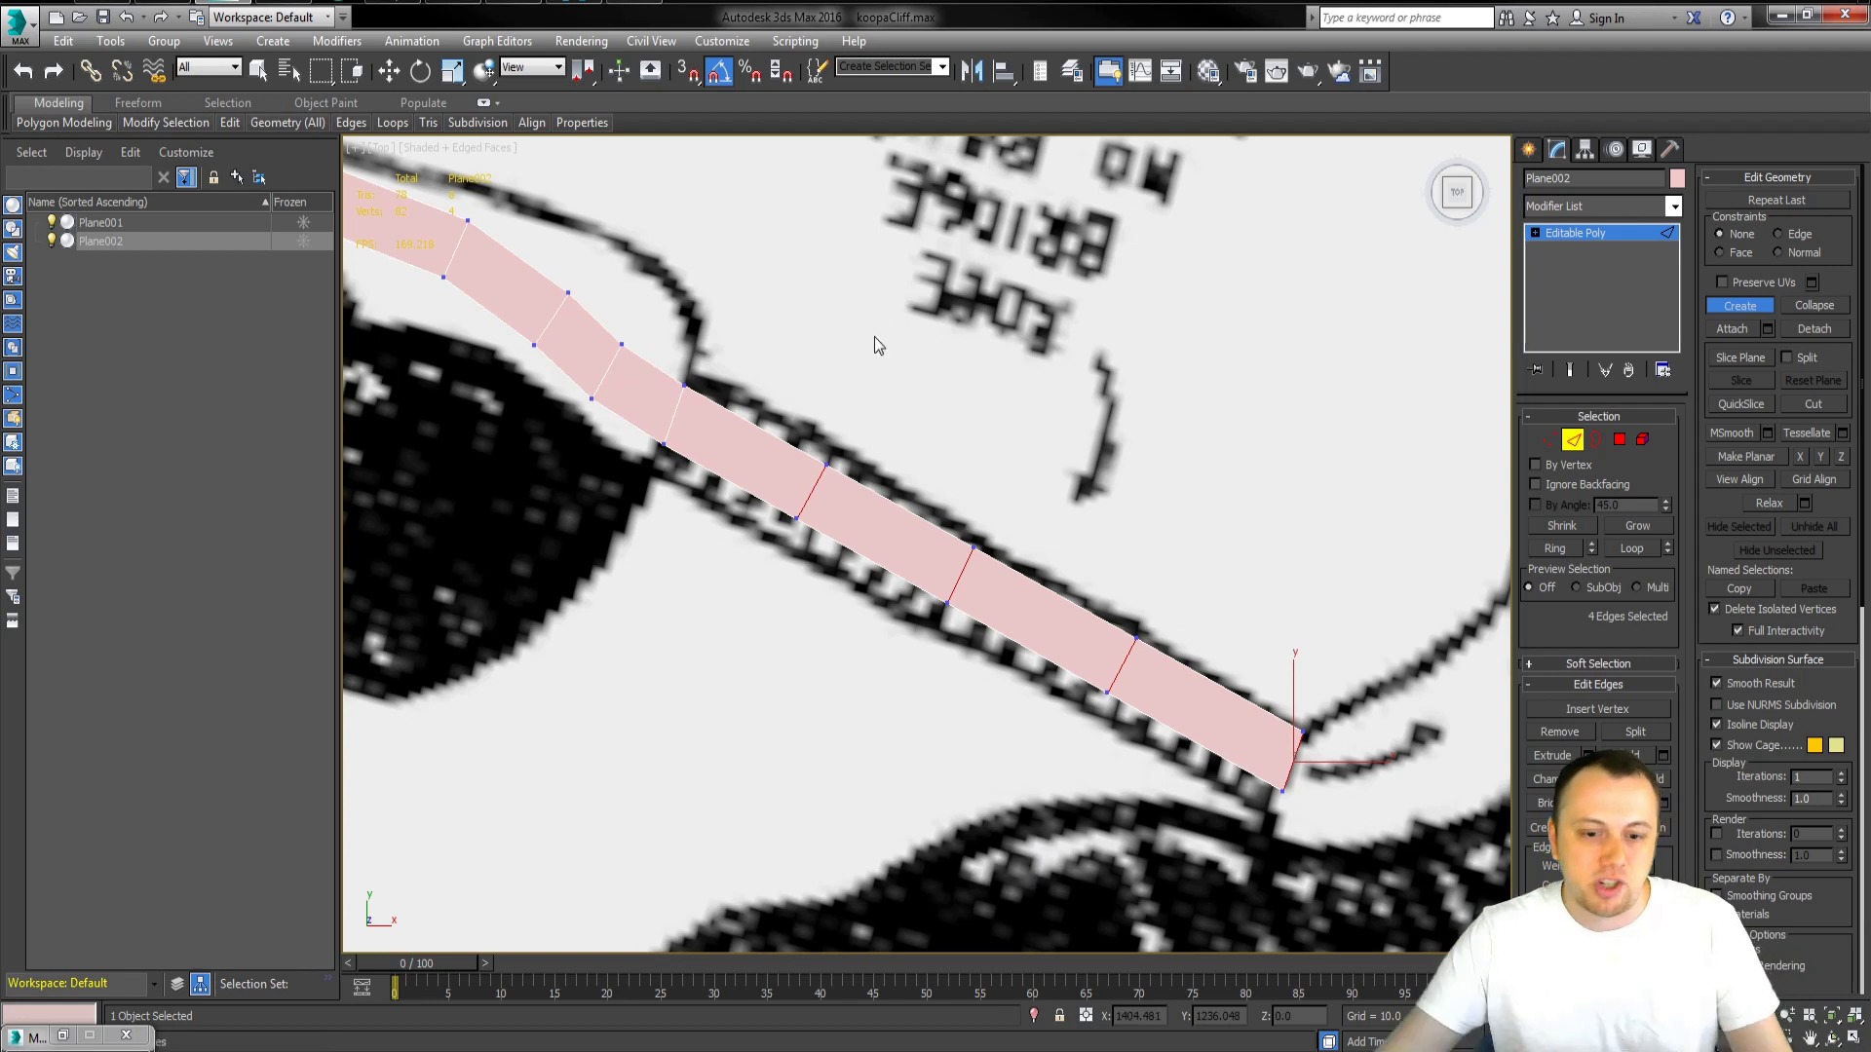
middle_drag(1095, 904, 898, 729)
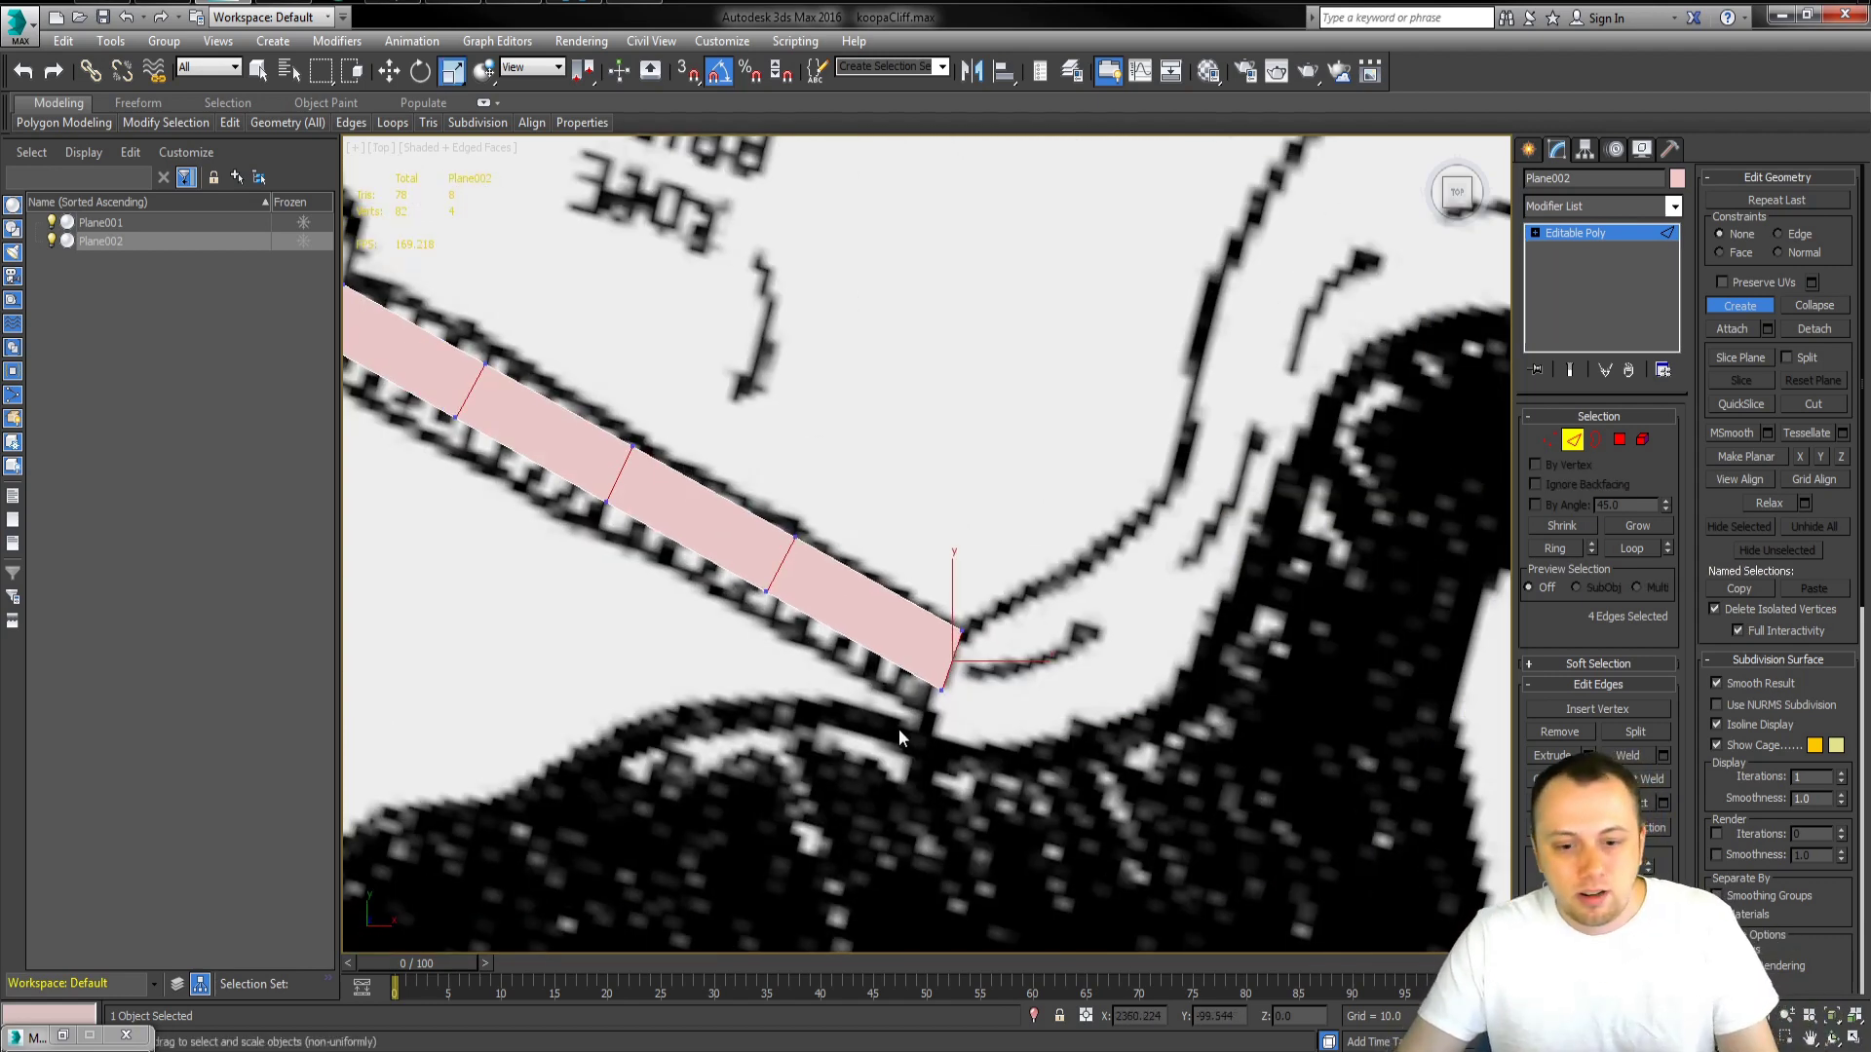
key(2)
key(2)
key(w)
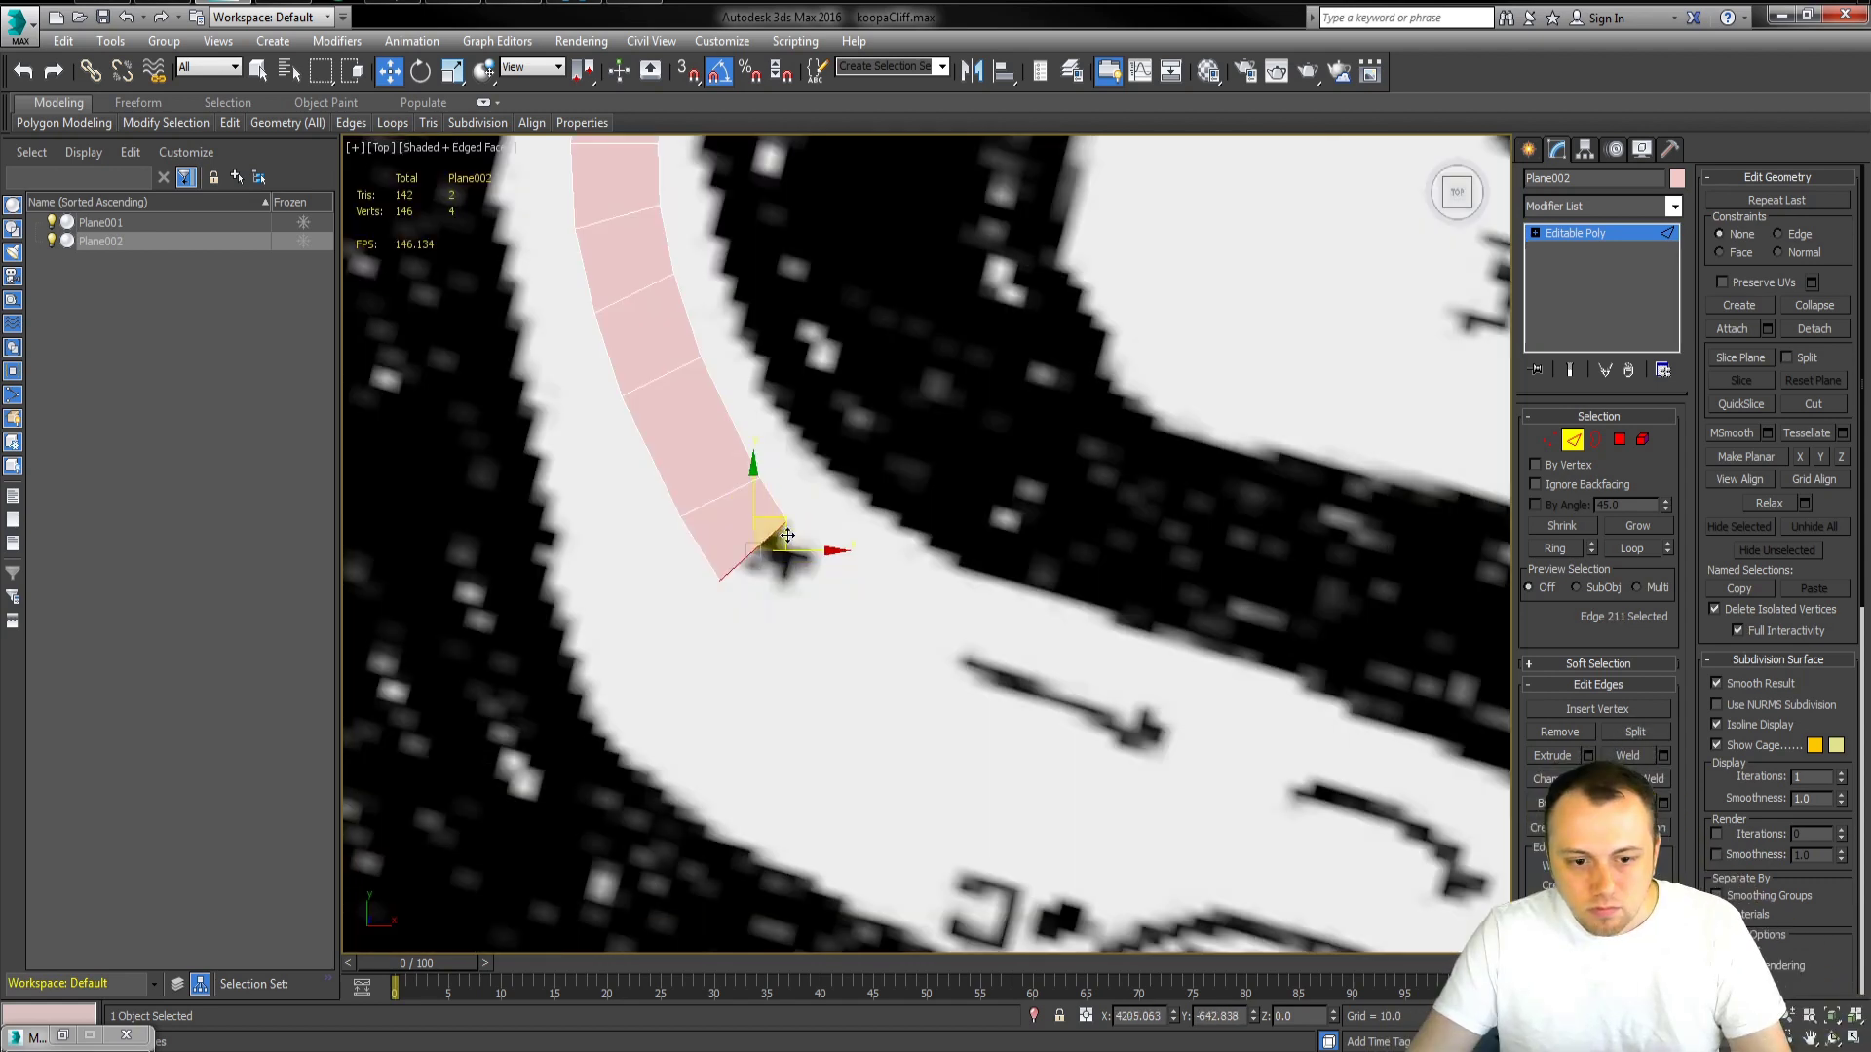
- Extrude a short segment from the strip's end edge and angle it to follow the bend after the narrow cliff passage
shift+drag(787, 536, 815, 568)
key(e)
key(w)
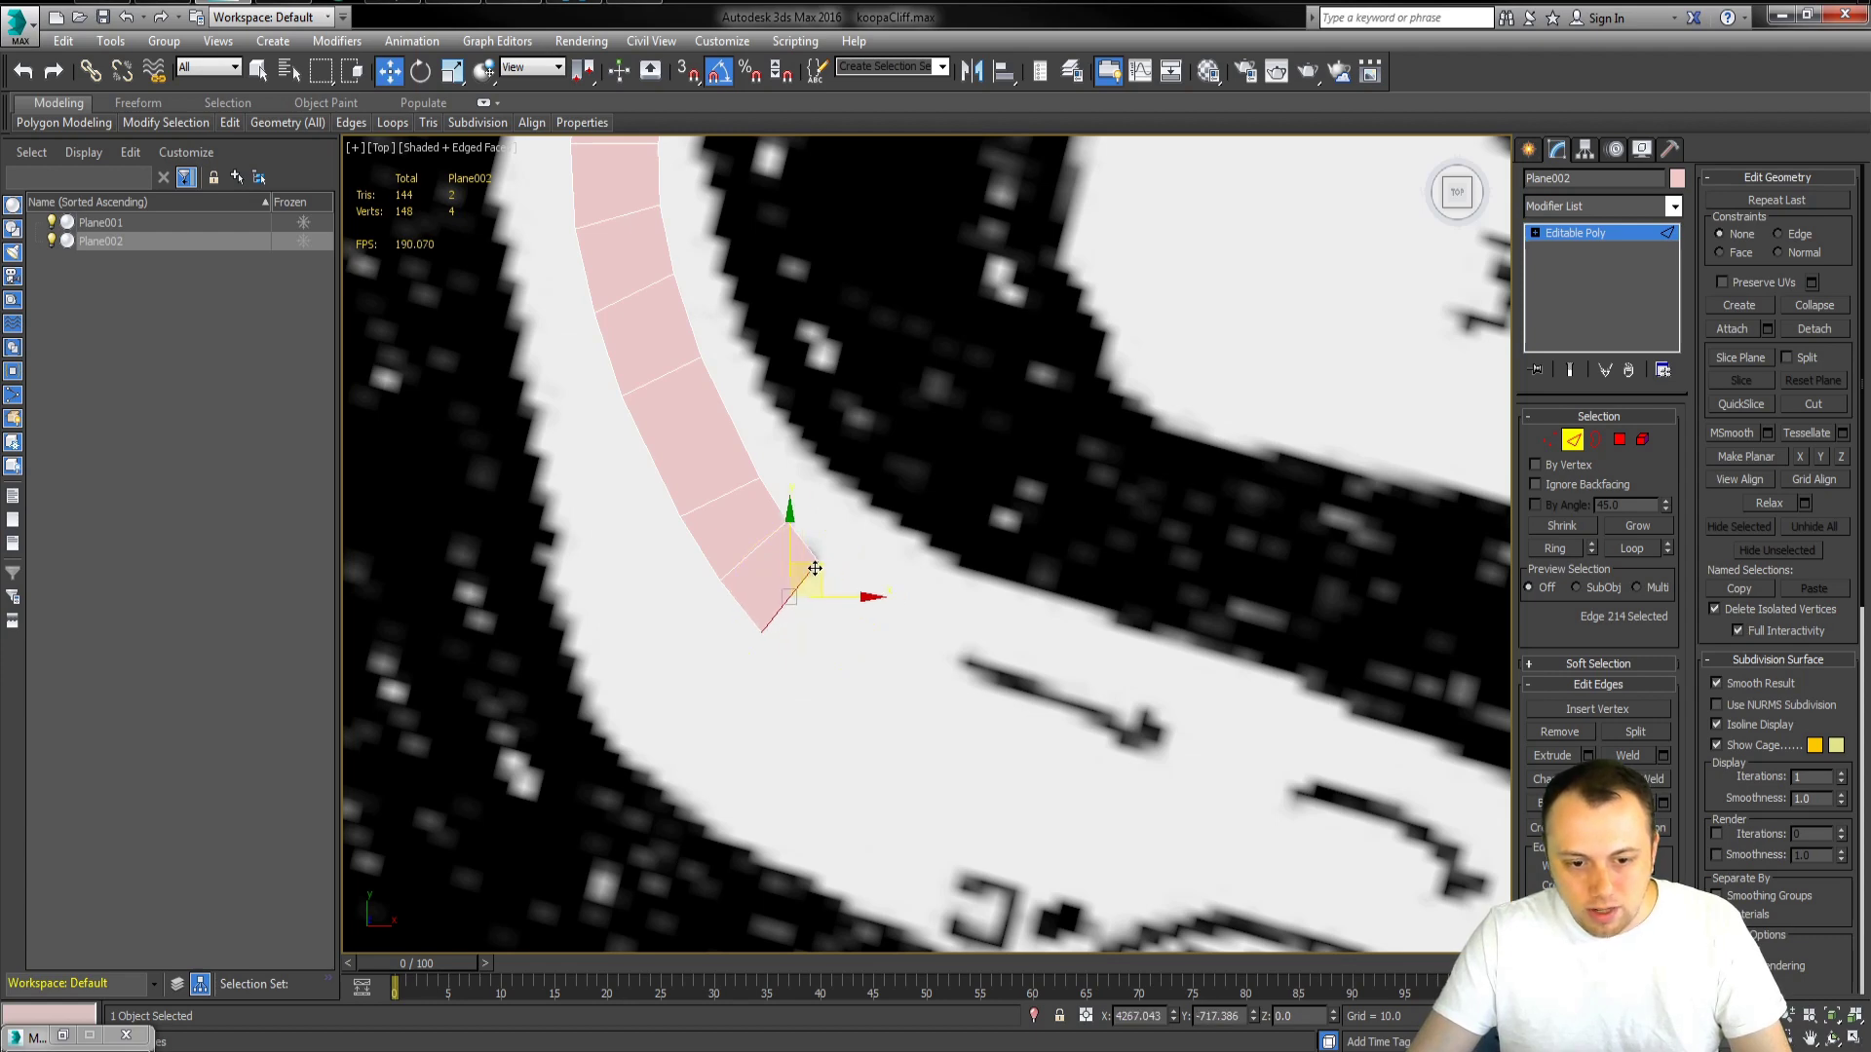
- Inspect the road strip in perspective, and return to the top view around the selected end edge
key(p)
mouse_move(814, 565)
alt+middle_down()
mouse_move(893, 546)
mouse_move(820, 439)
mouse_move(841, 402)
mouse_move(885, 414)
mouse_move(942, 497)
alt+middle_up()
scroll(1014, 604, down, 6)
key(t)
key(z)
scroll(1056, 647, down, 10)
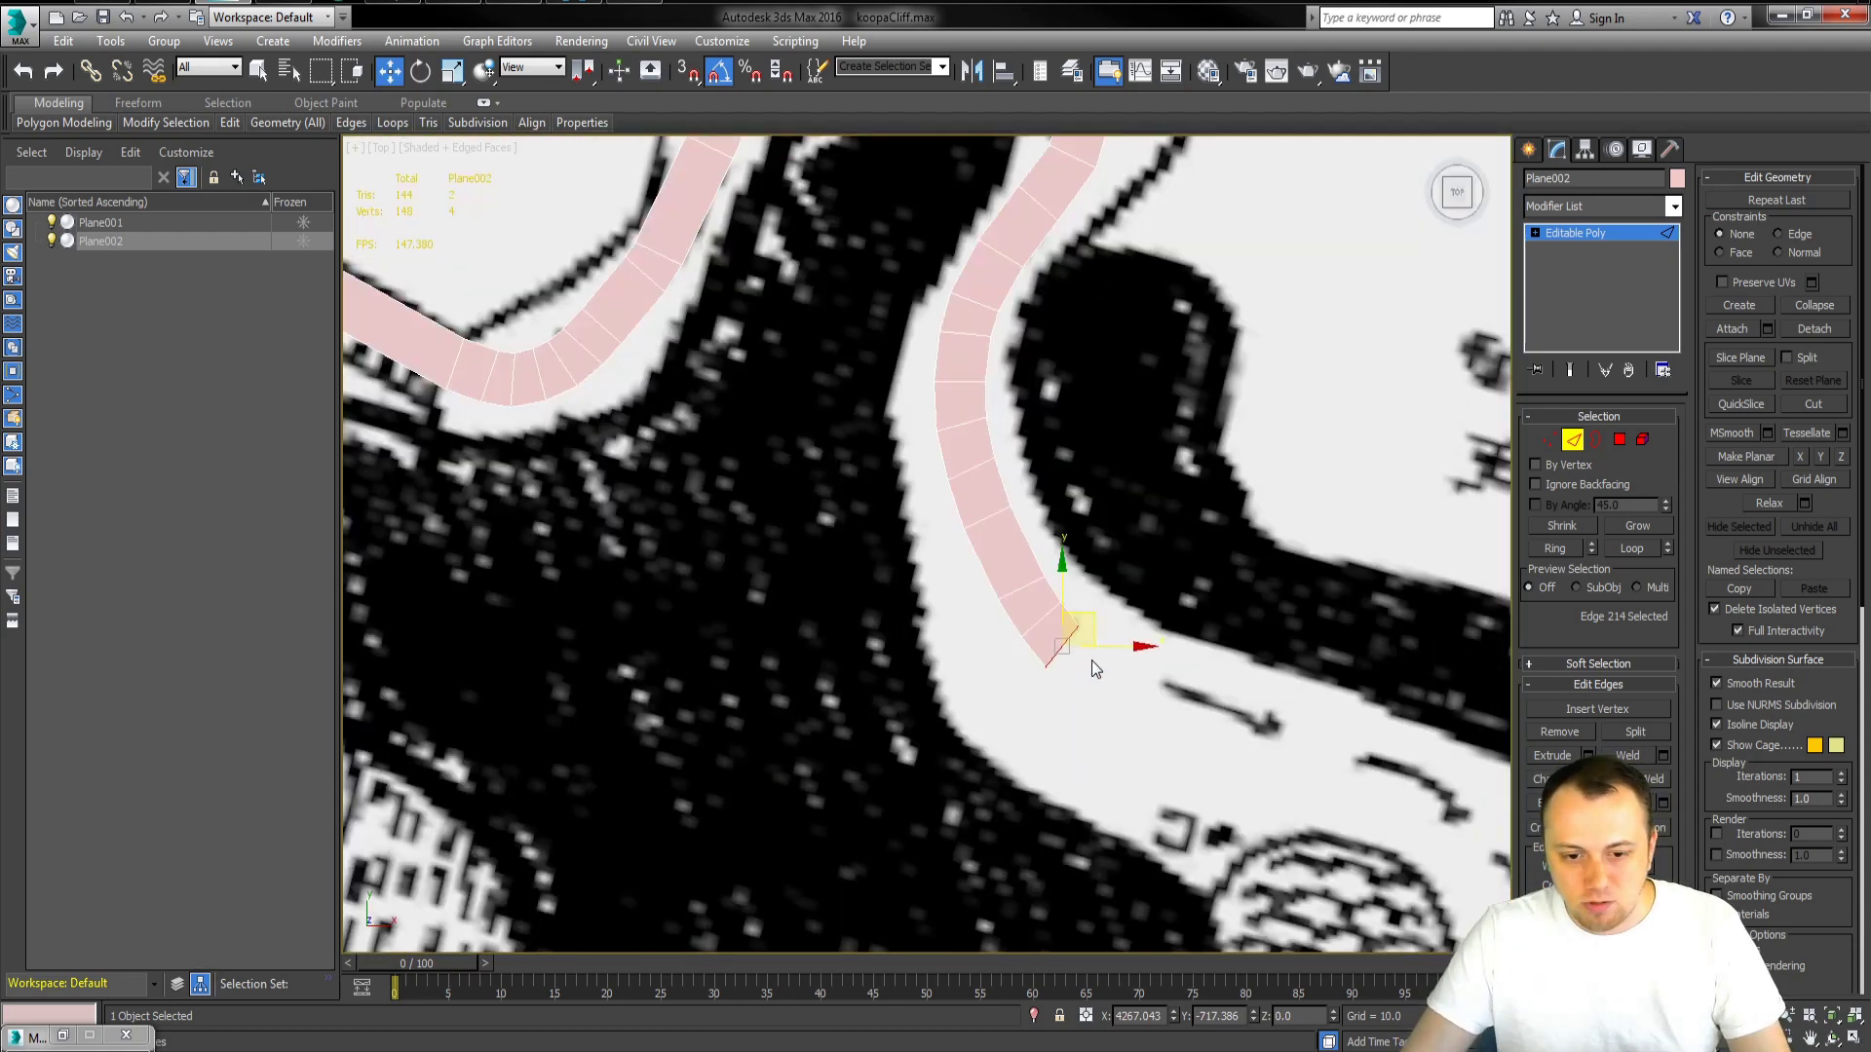
- Continue the strip out of the bend toward the pond, rotating its end edge and extruding a long segment along the arrow
middle_drag(1091, 660, 854, 434)
scroll(891, 488, up, 5)
shift+drag(801, 403, 924, 467)
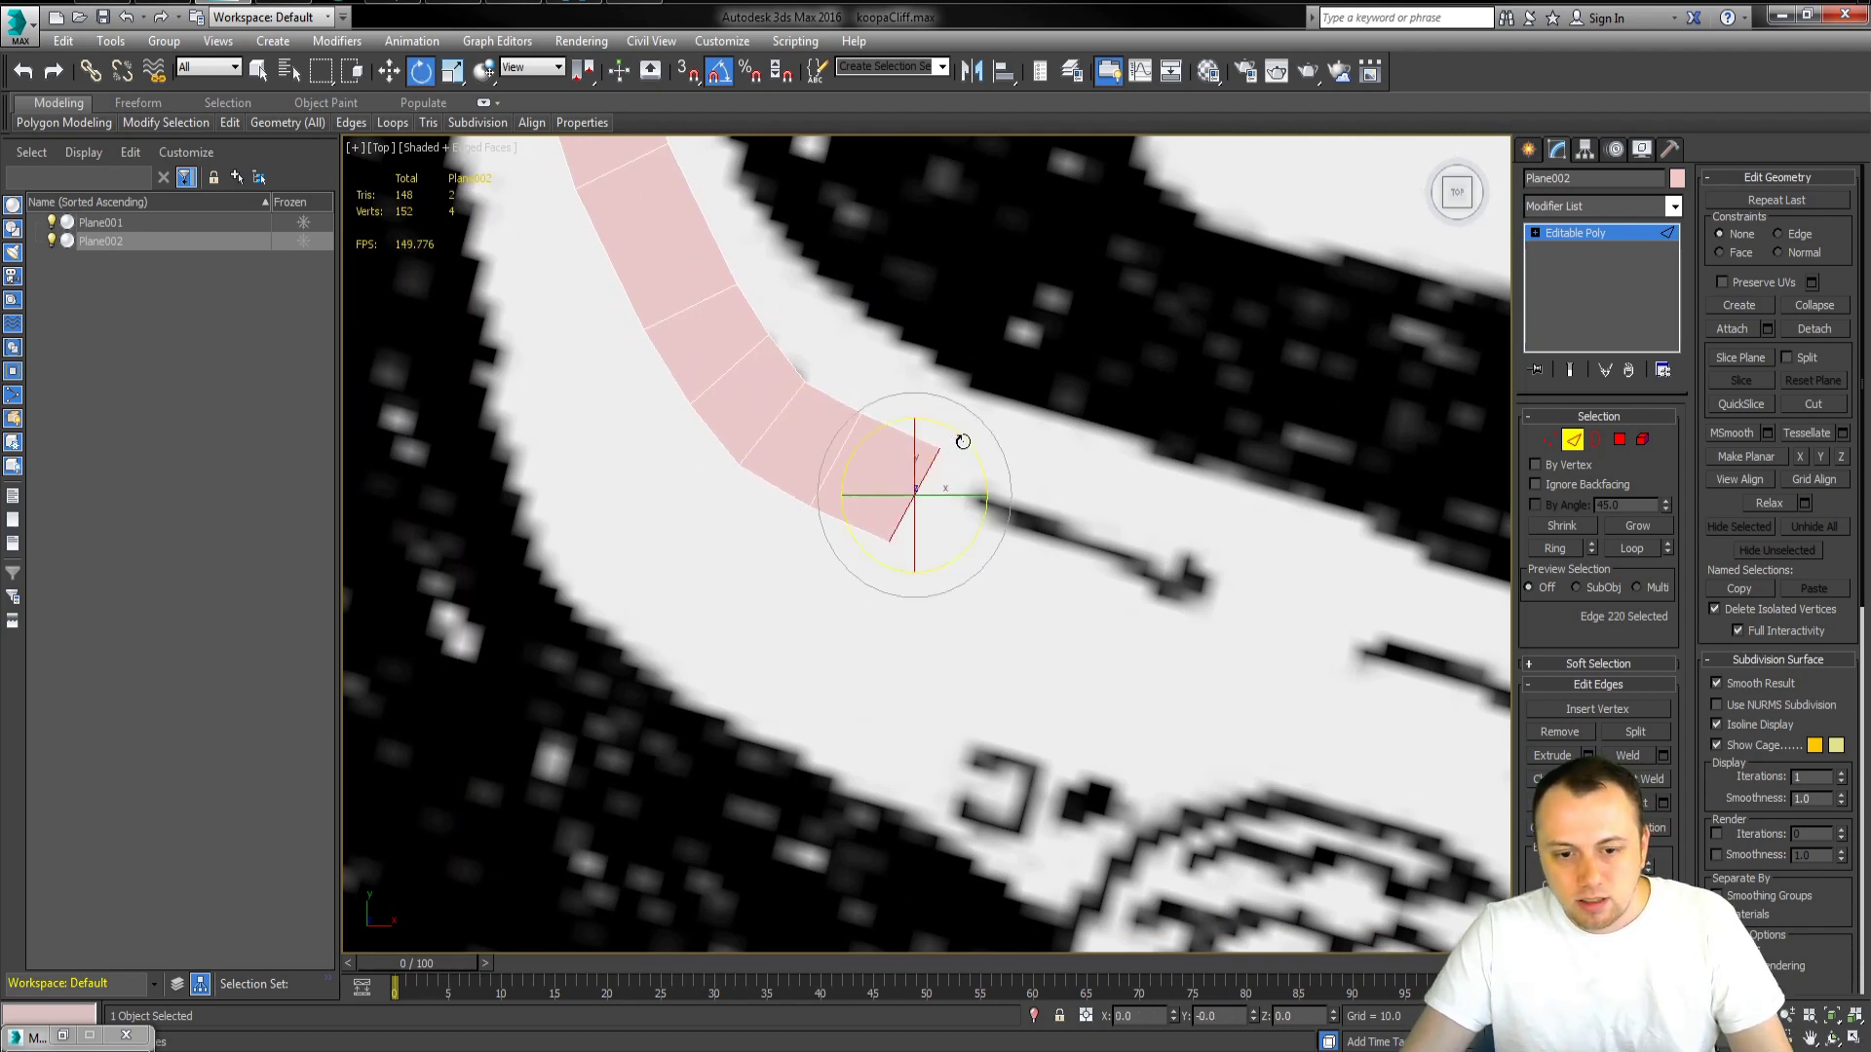
drag(965, 443, 1214, 554)
key(w)
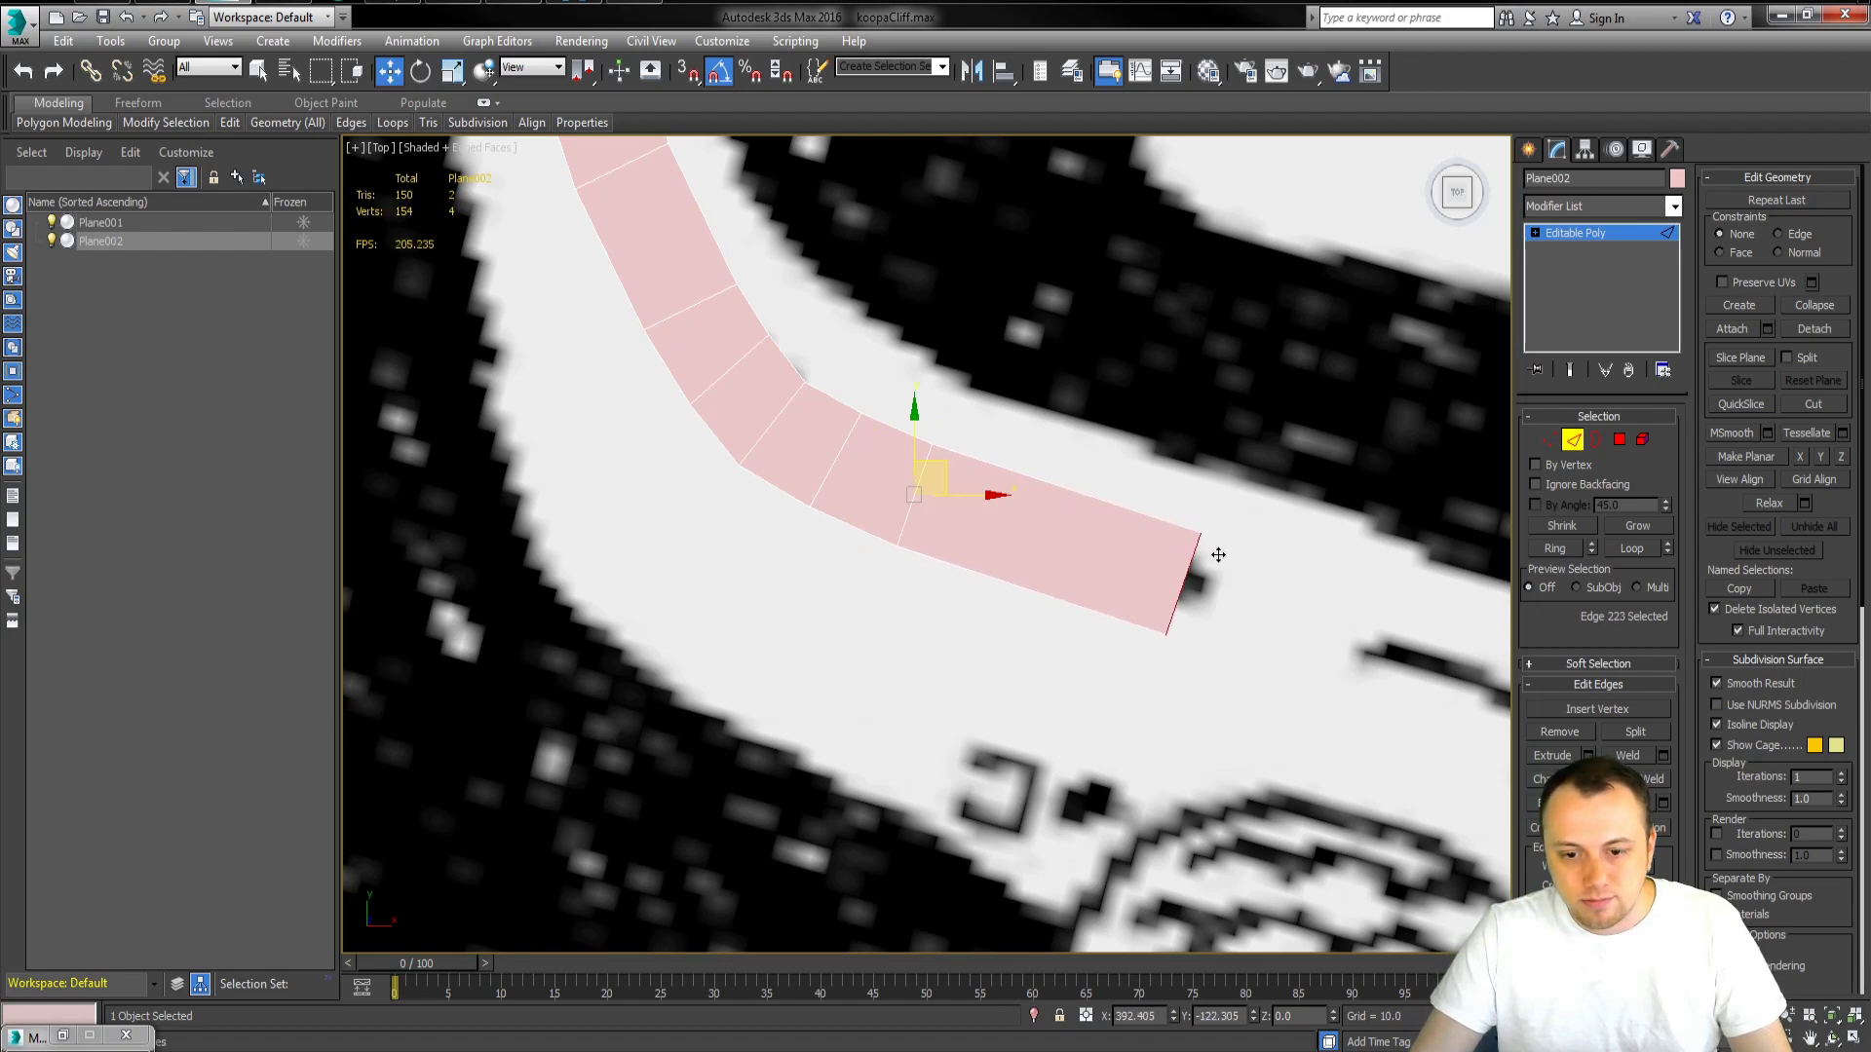
middle_drag(1213, 555, 887, 405)
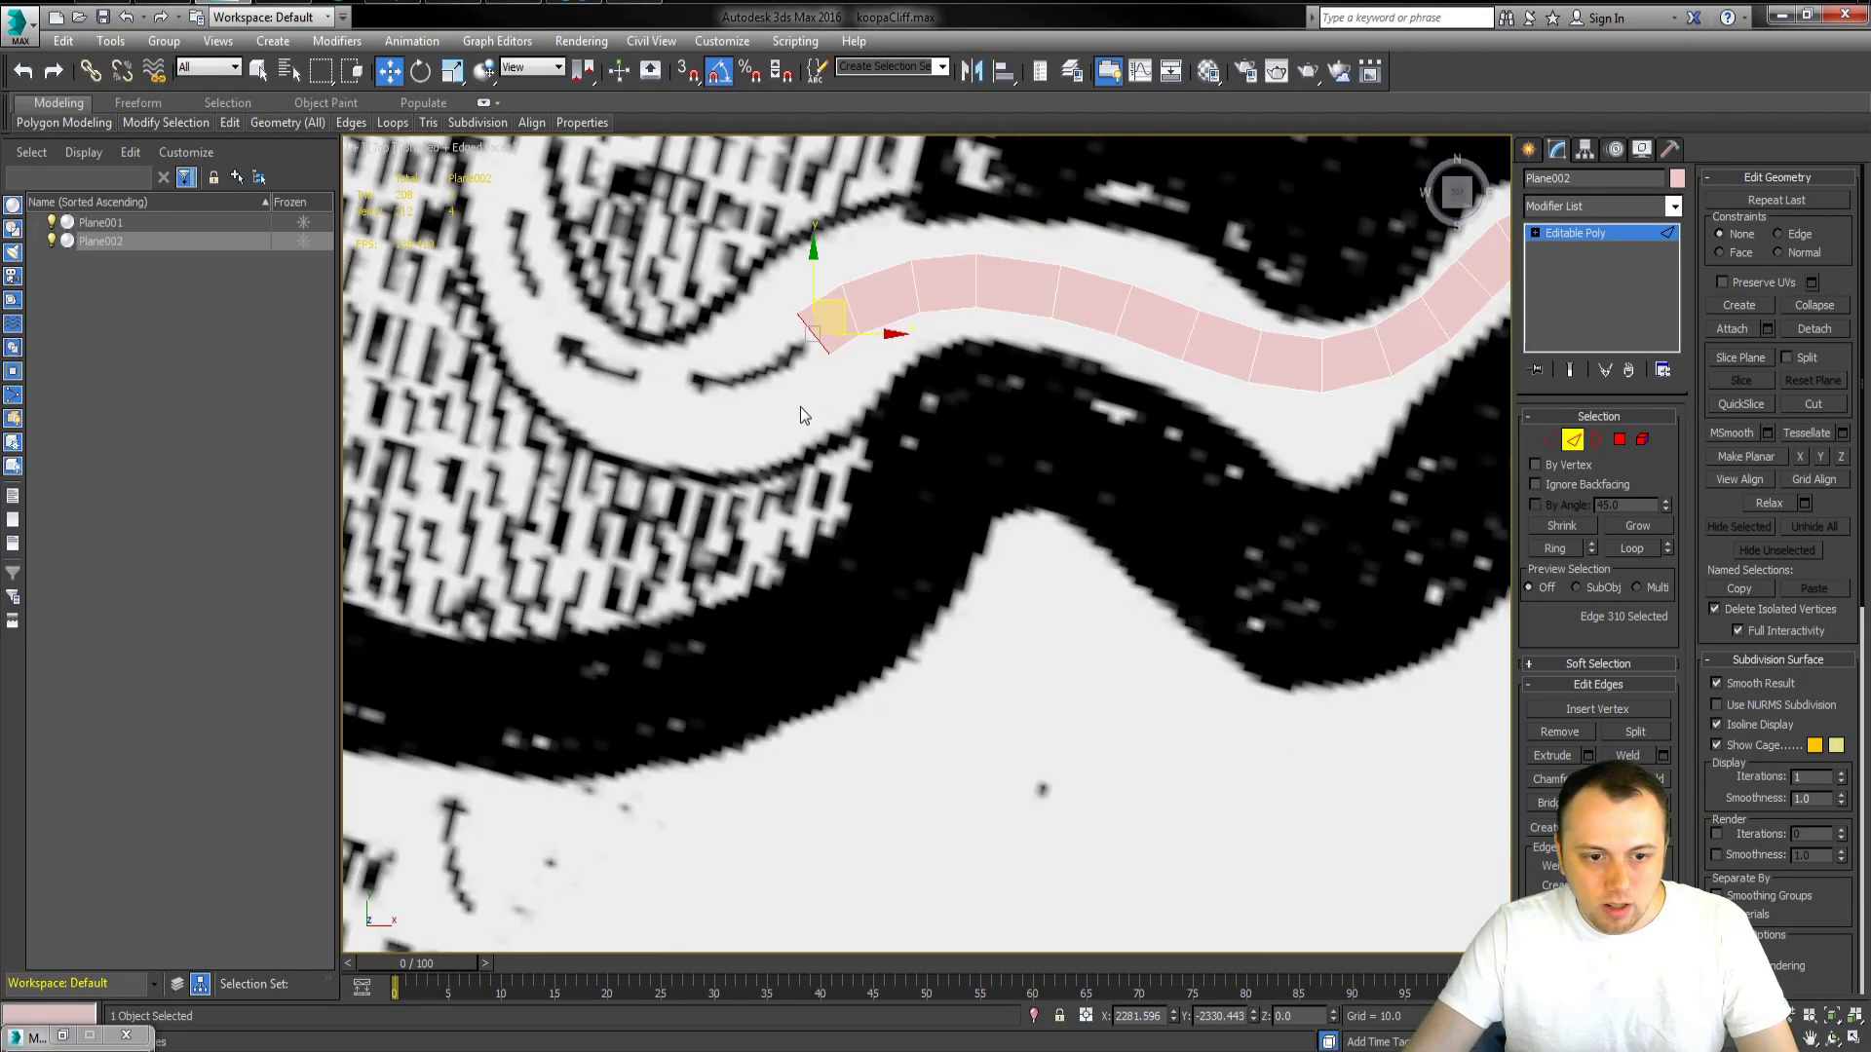
- Extrude the strip's end edge by one short segment into the bend between the two hatched grass areas
middle_drag(805, 416, 930, 600)
shift+drag(940, 521, 906, 539)
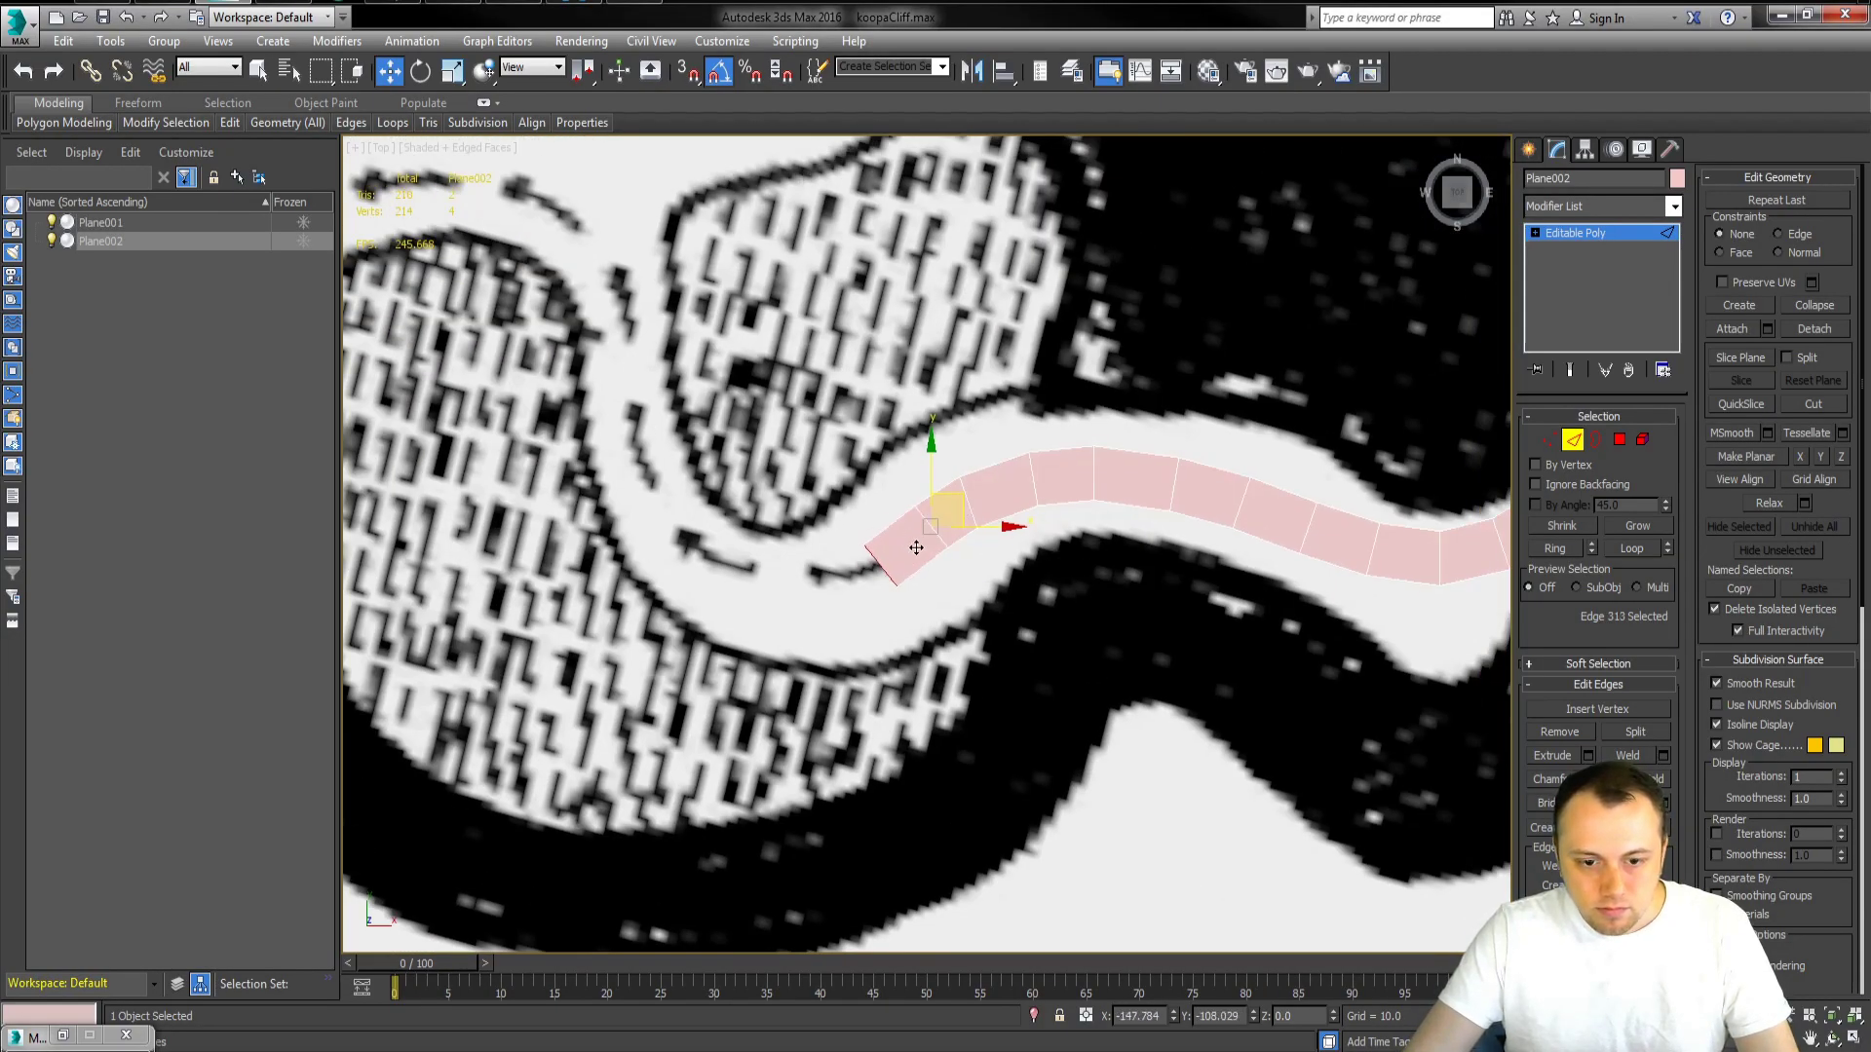
key(e)
middle_drag(935, 522, 955, 575)
scroll(926, 589, down, 3)
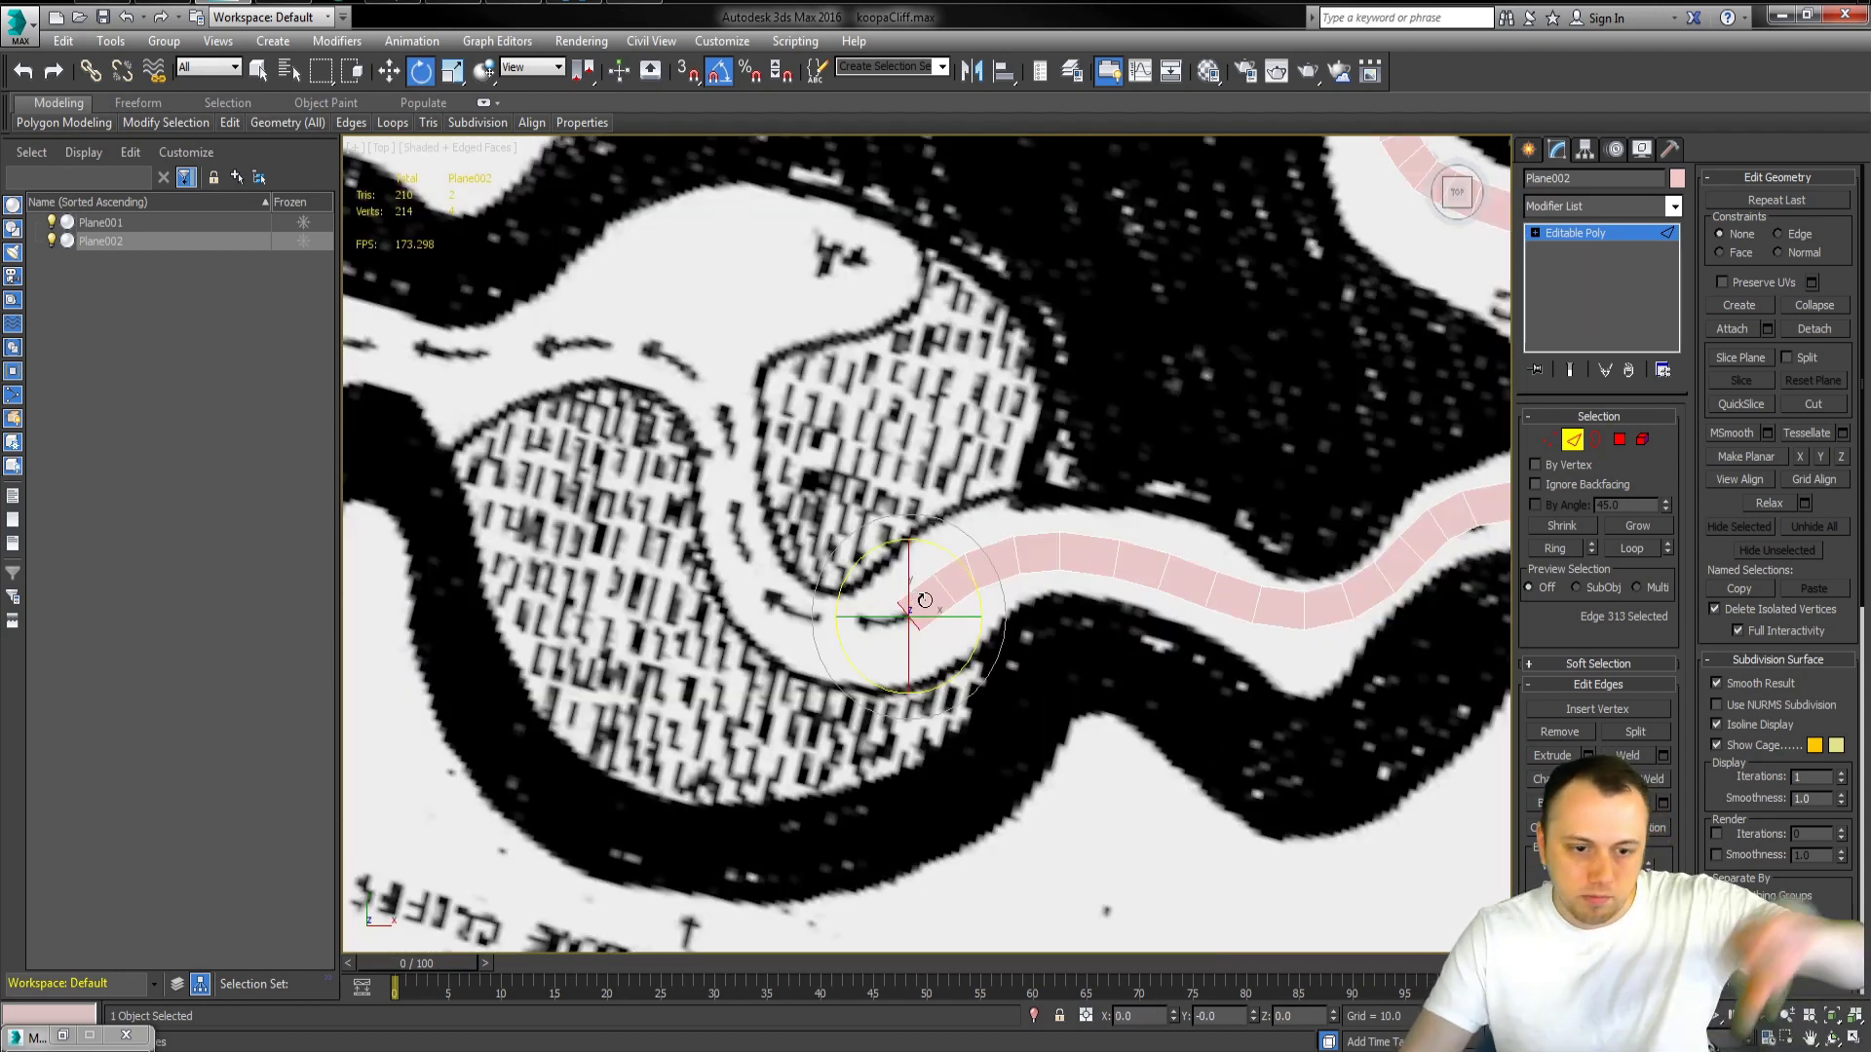
scroll(925, 600, up, 3)
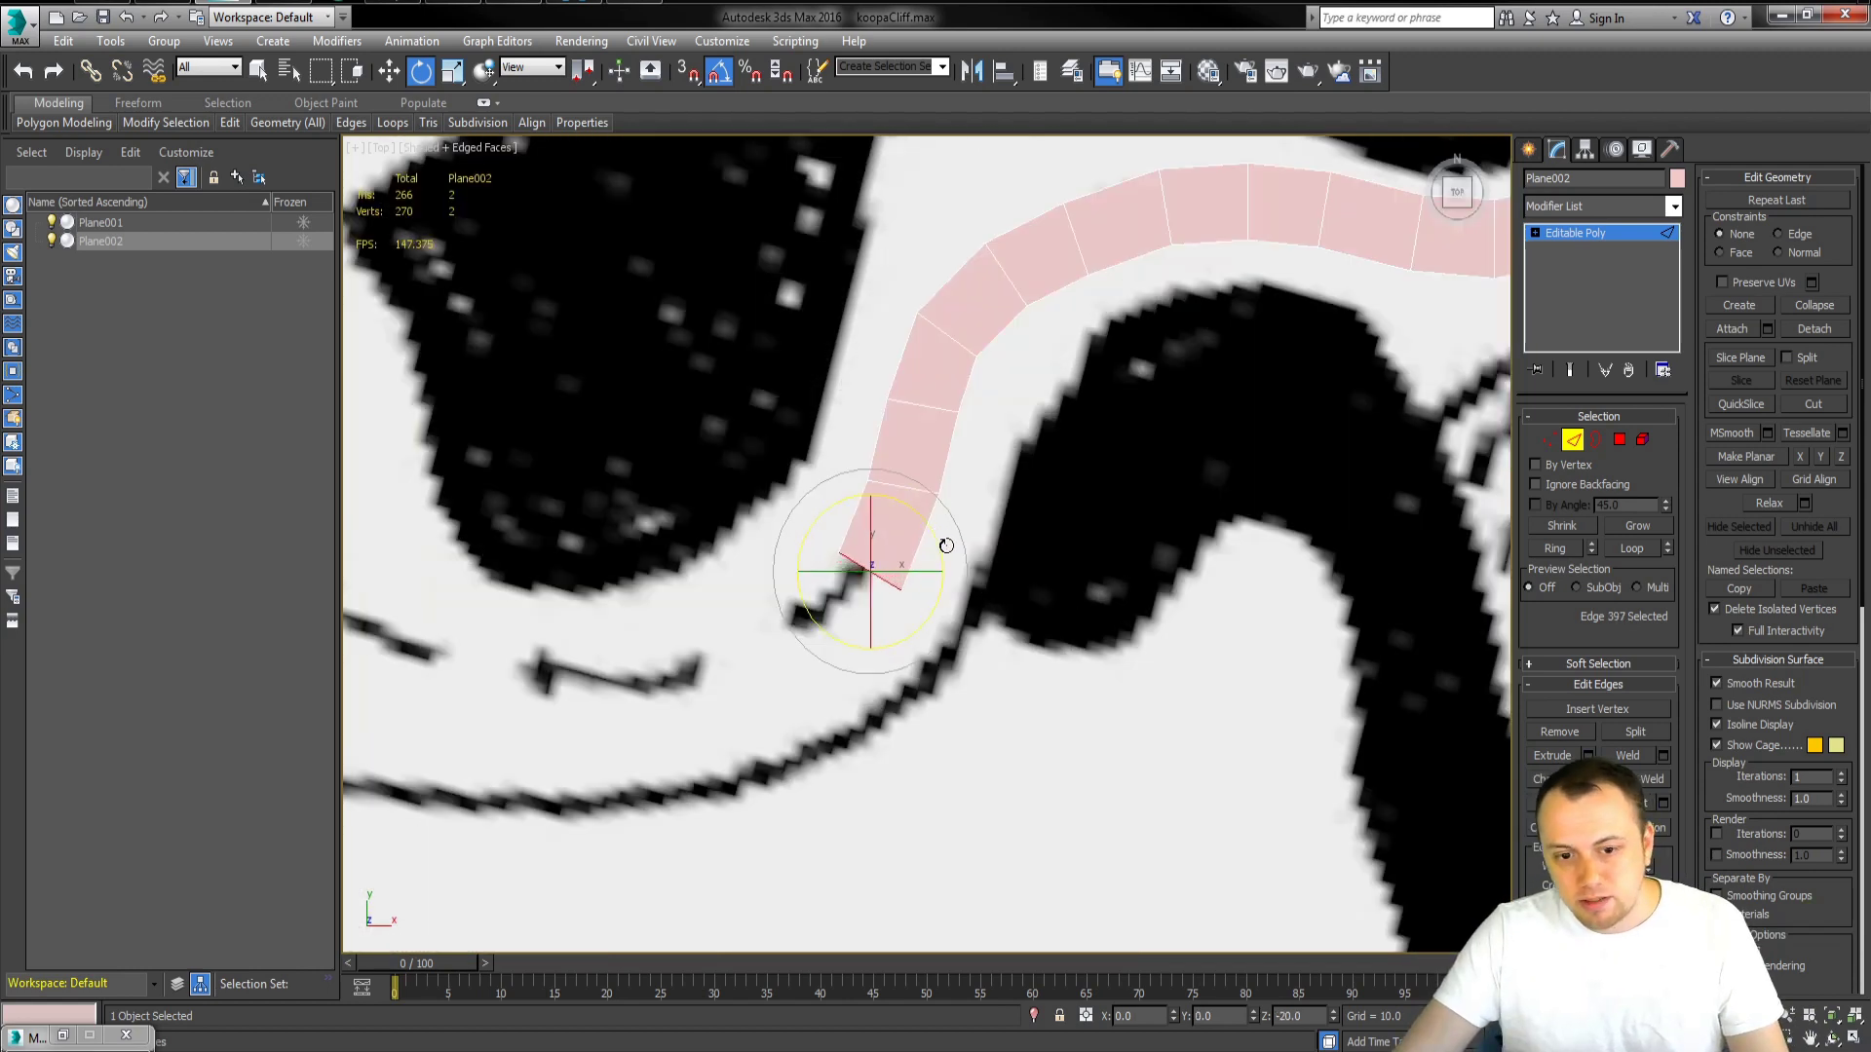
- Adjust the strip's end edge and extrude two more segments, rotating each to follow the bend below the cliff tip
key(w)
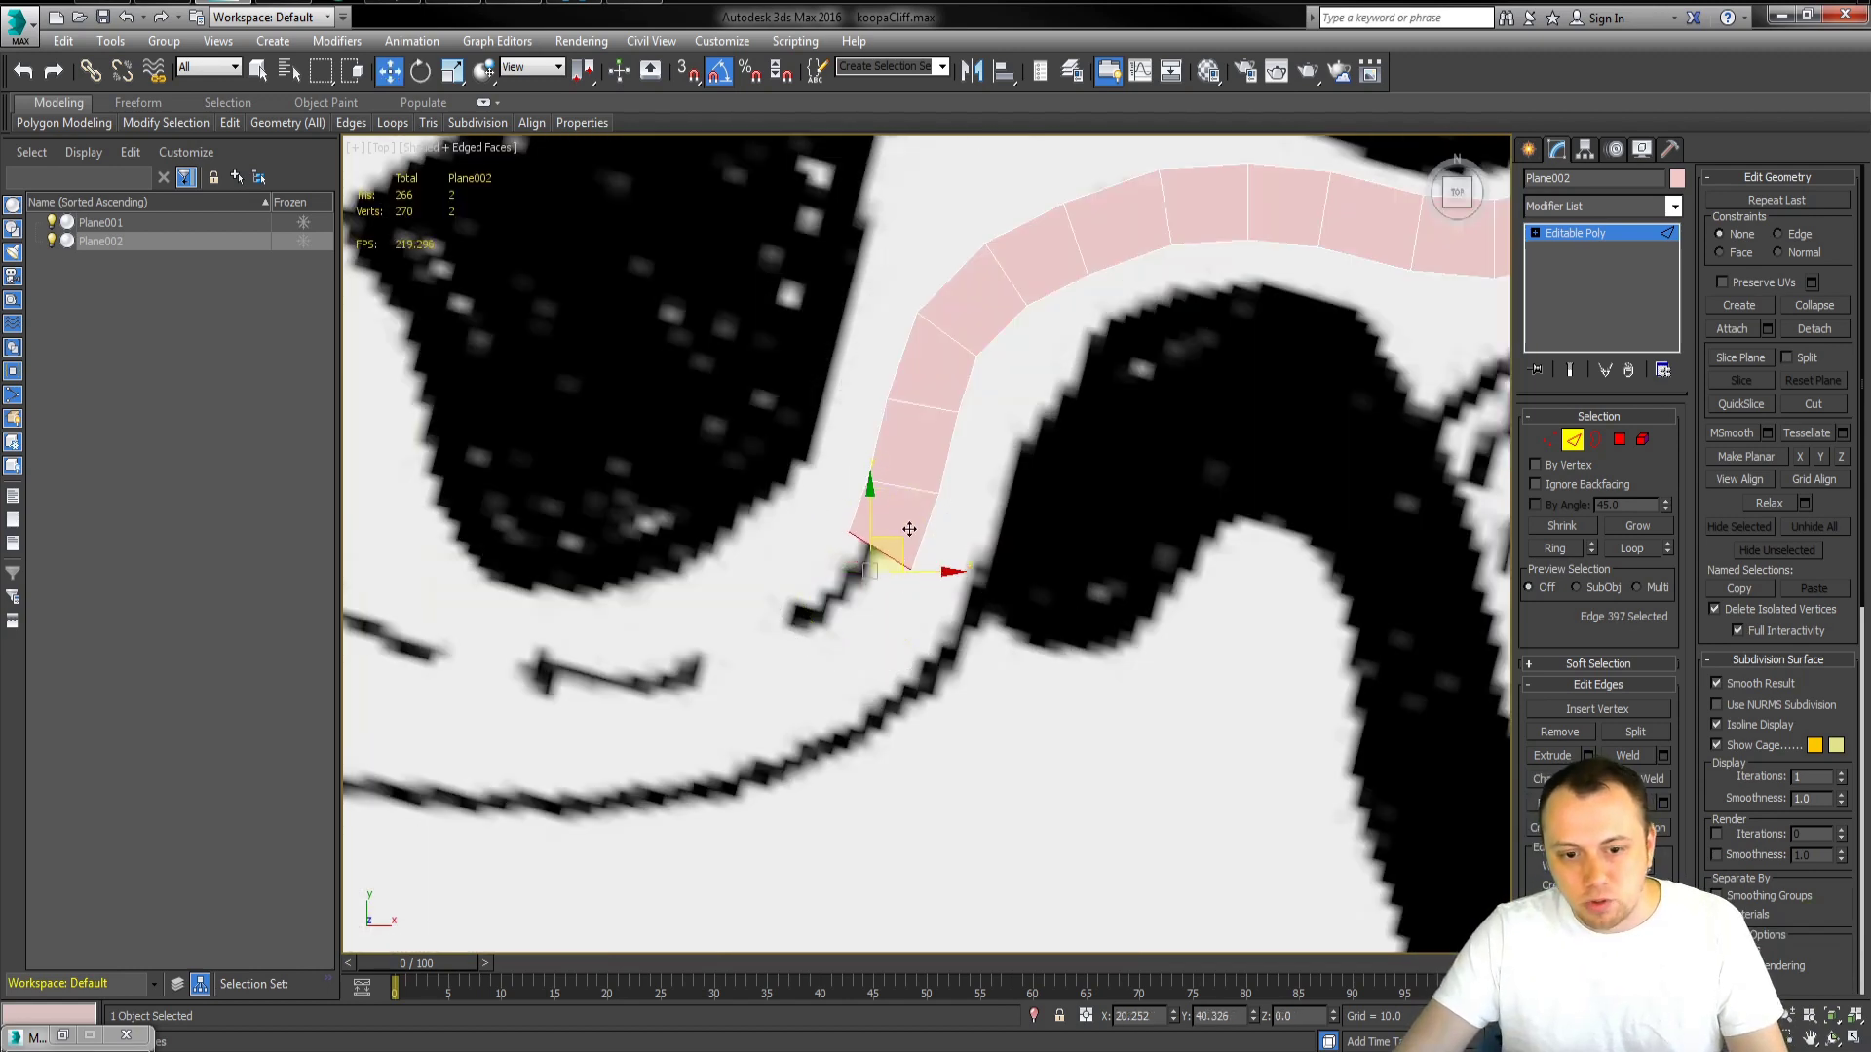
drag(902, 550, 839, 591)
key(e)
key(w)
key(e)
key(w)
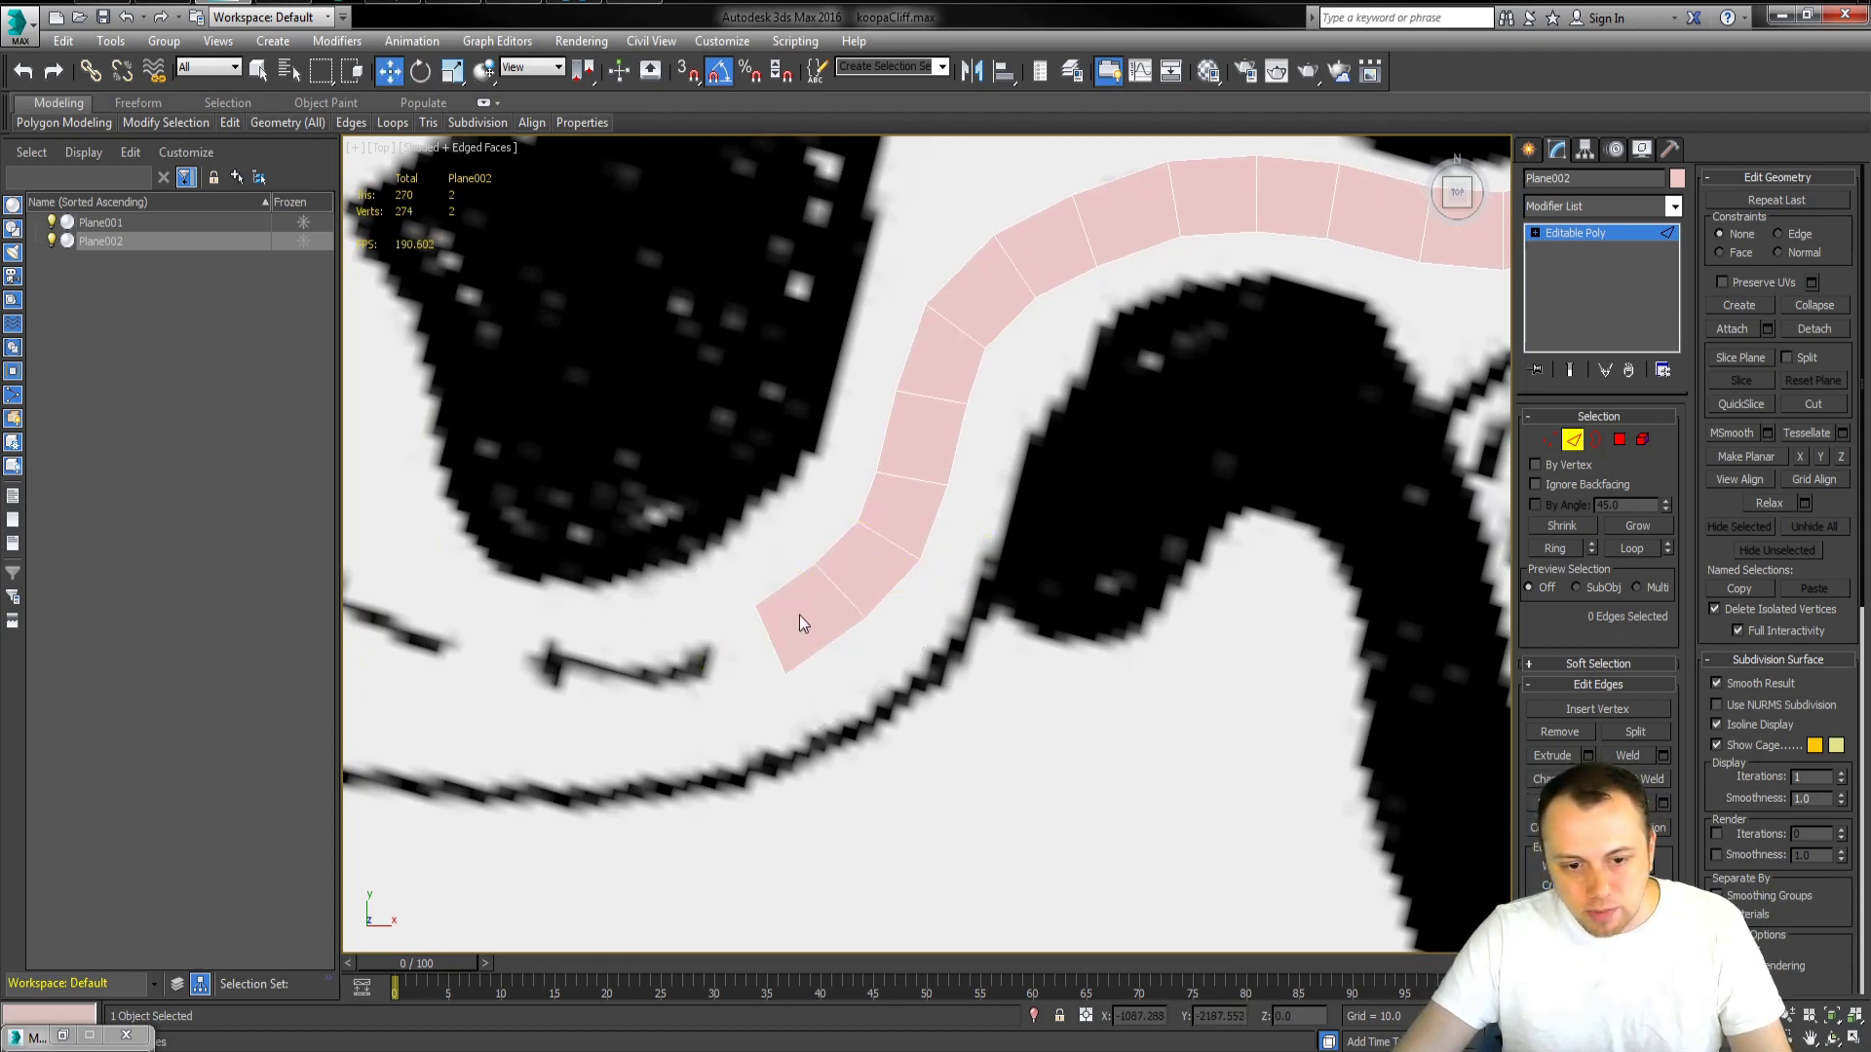
- Switch the interface to Expert Mode for a larger viewport
key(ctrl+x)
key(ctrl+x)
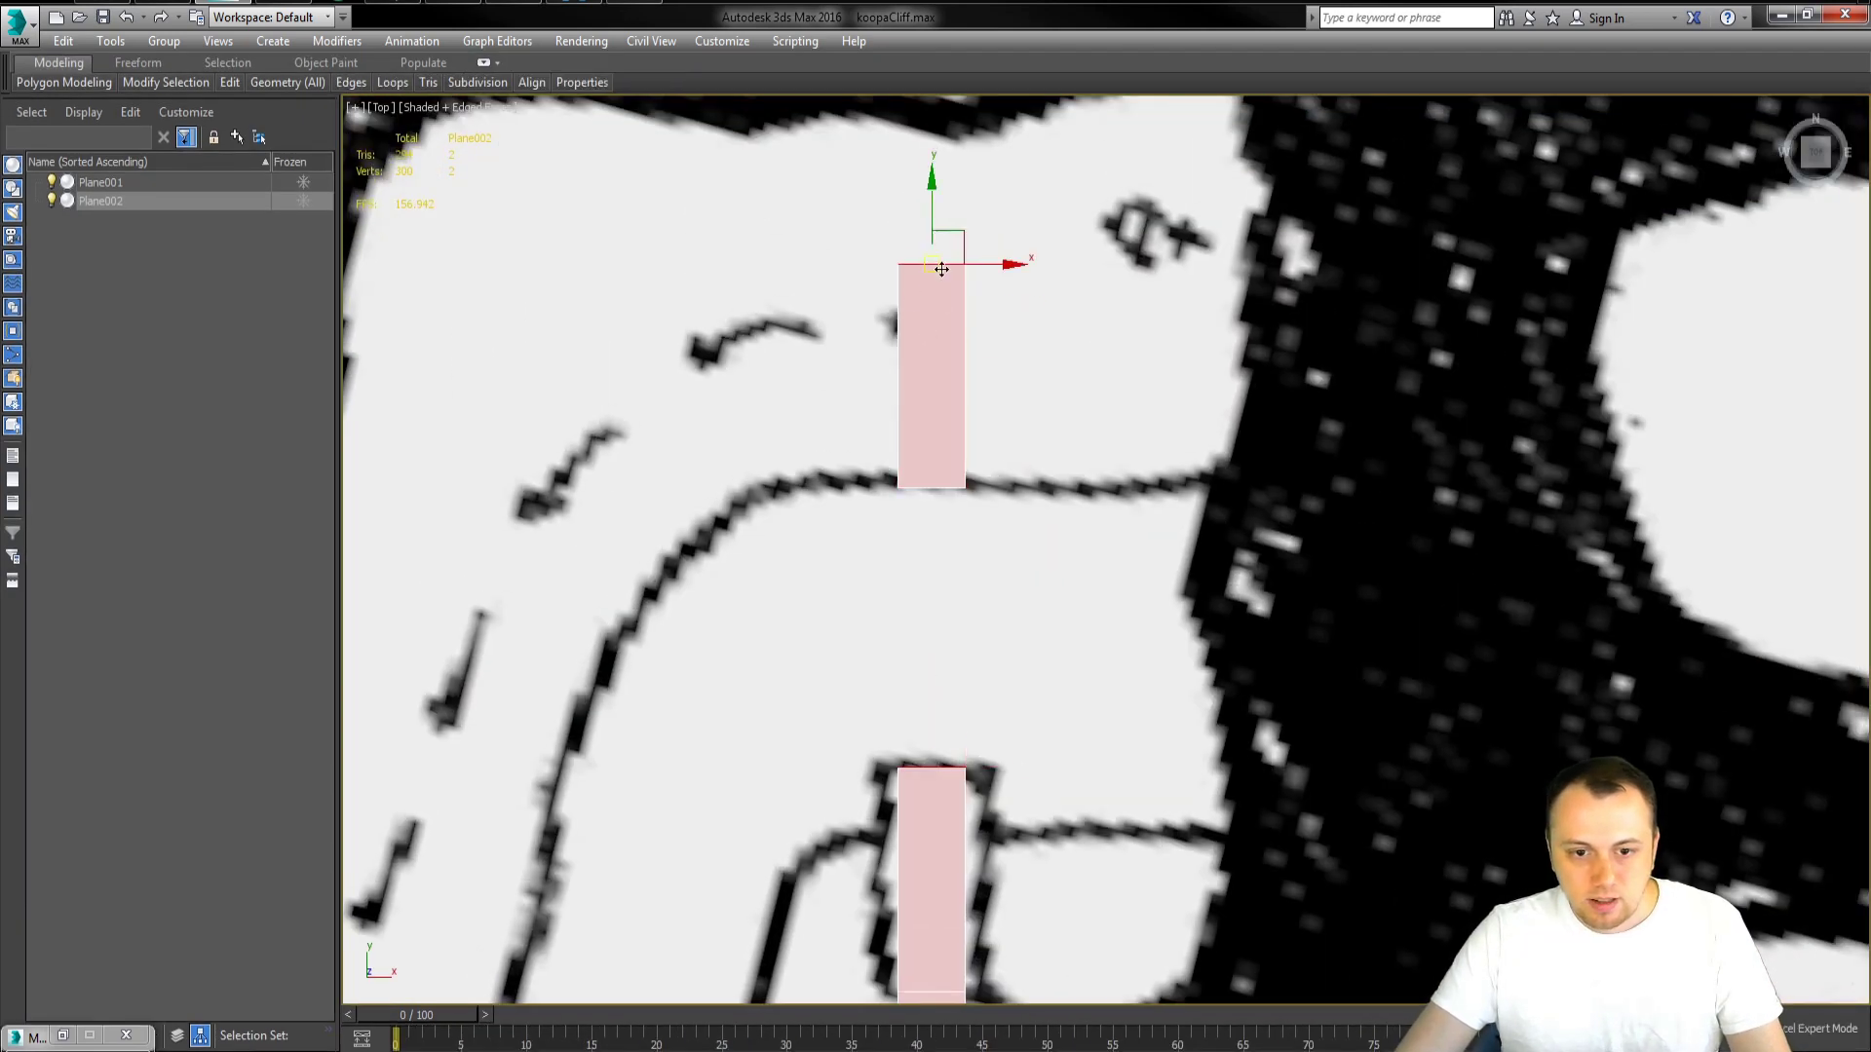
- Move the separate road polygon above the start platform onto the curved arrows beside it and rotate it to follow their direction
drag(844, 318, 1001, 247)
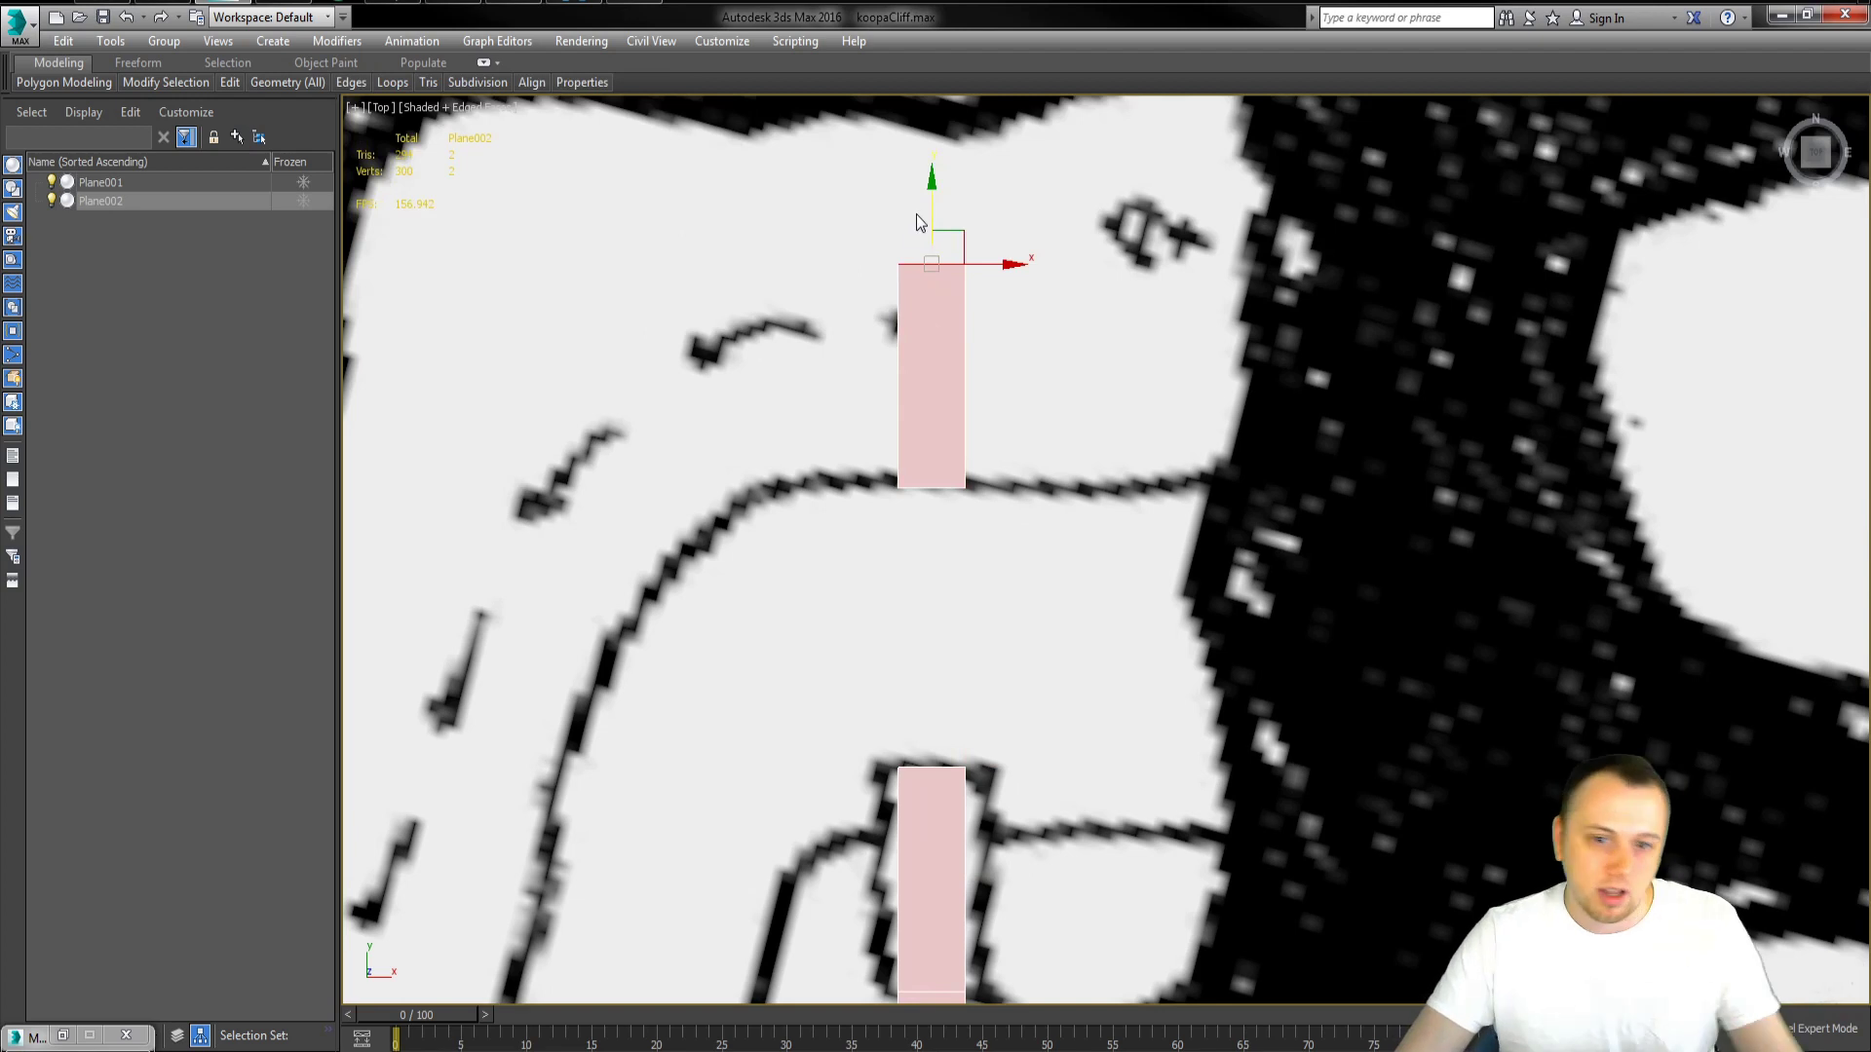
middle_drag(930, 214, 933, 226)
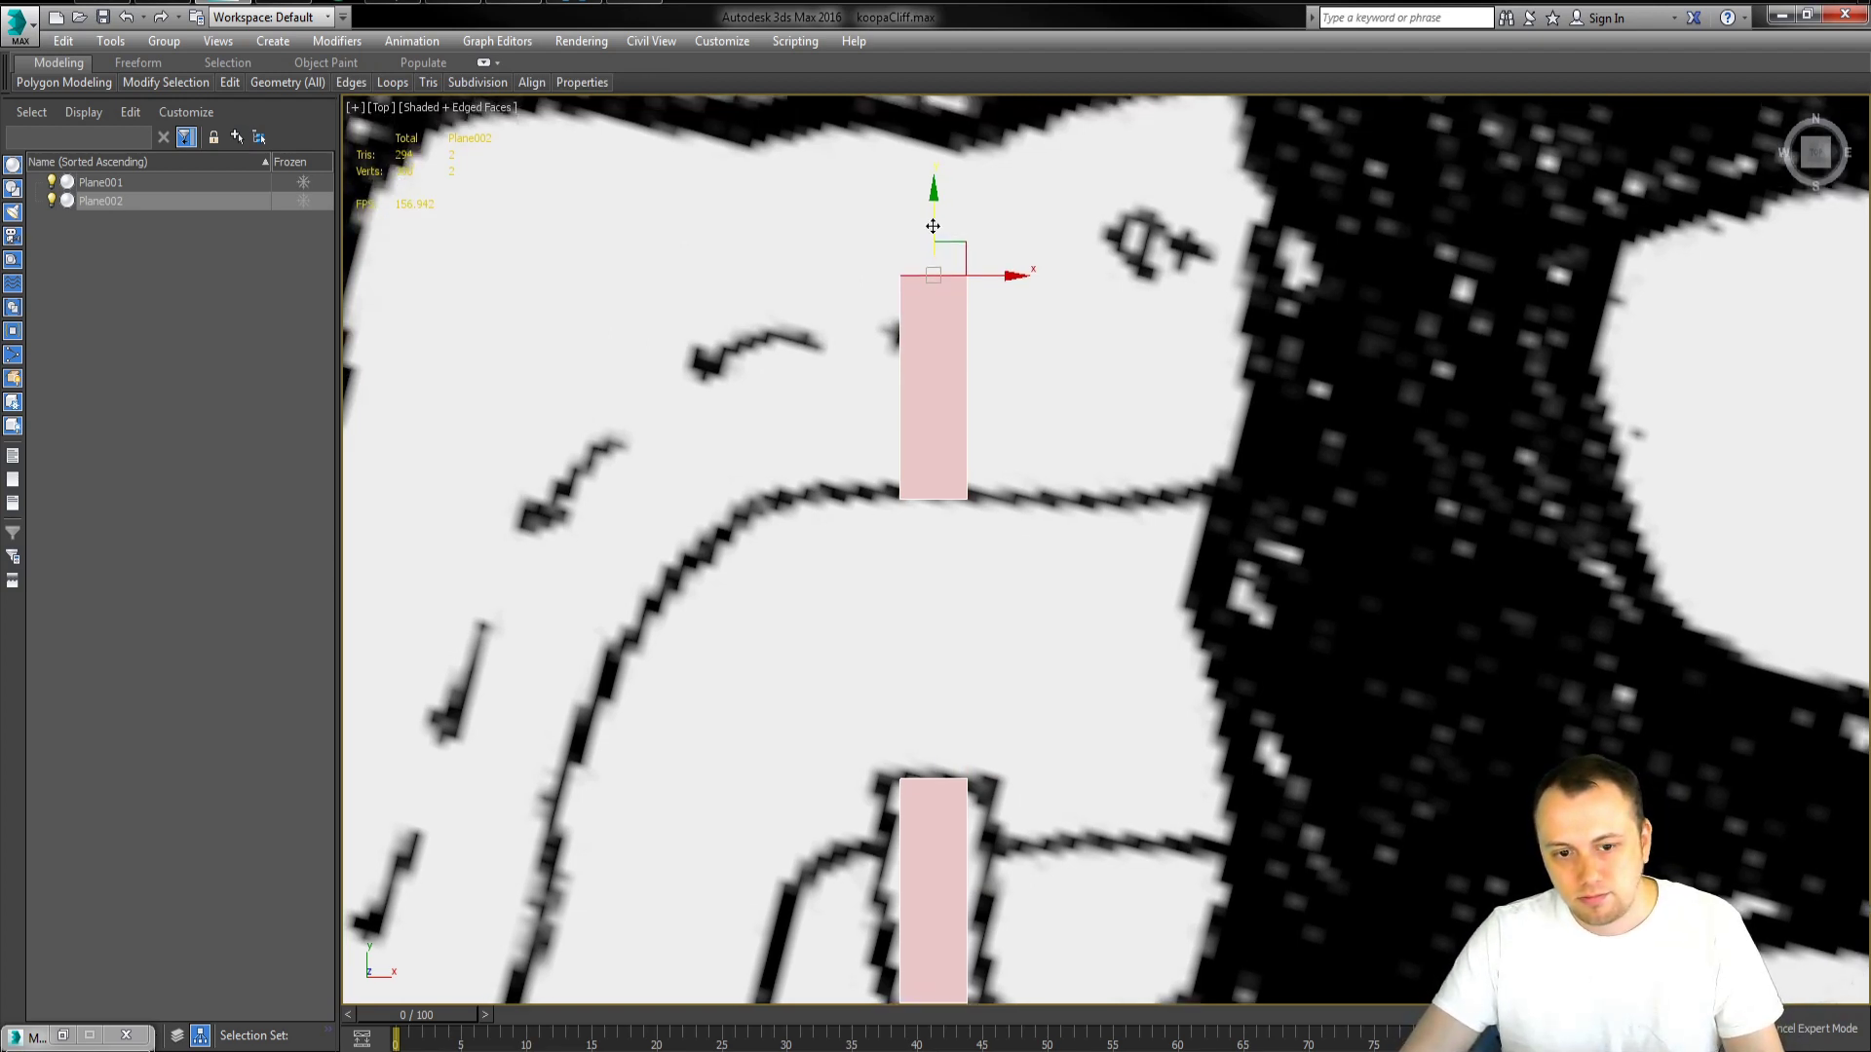
key(4)
click(953, 378)
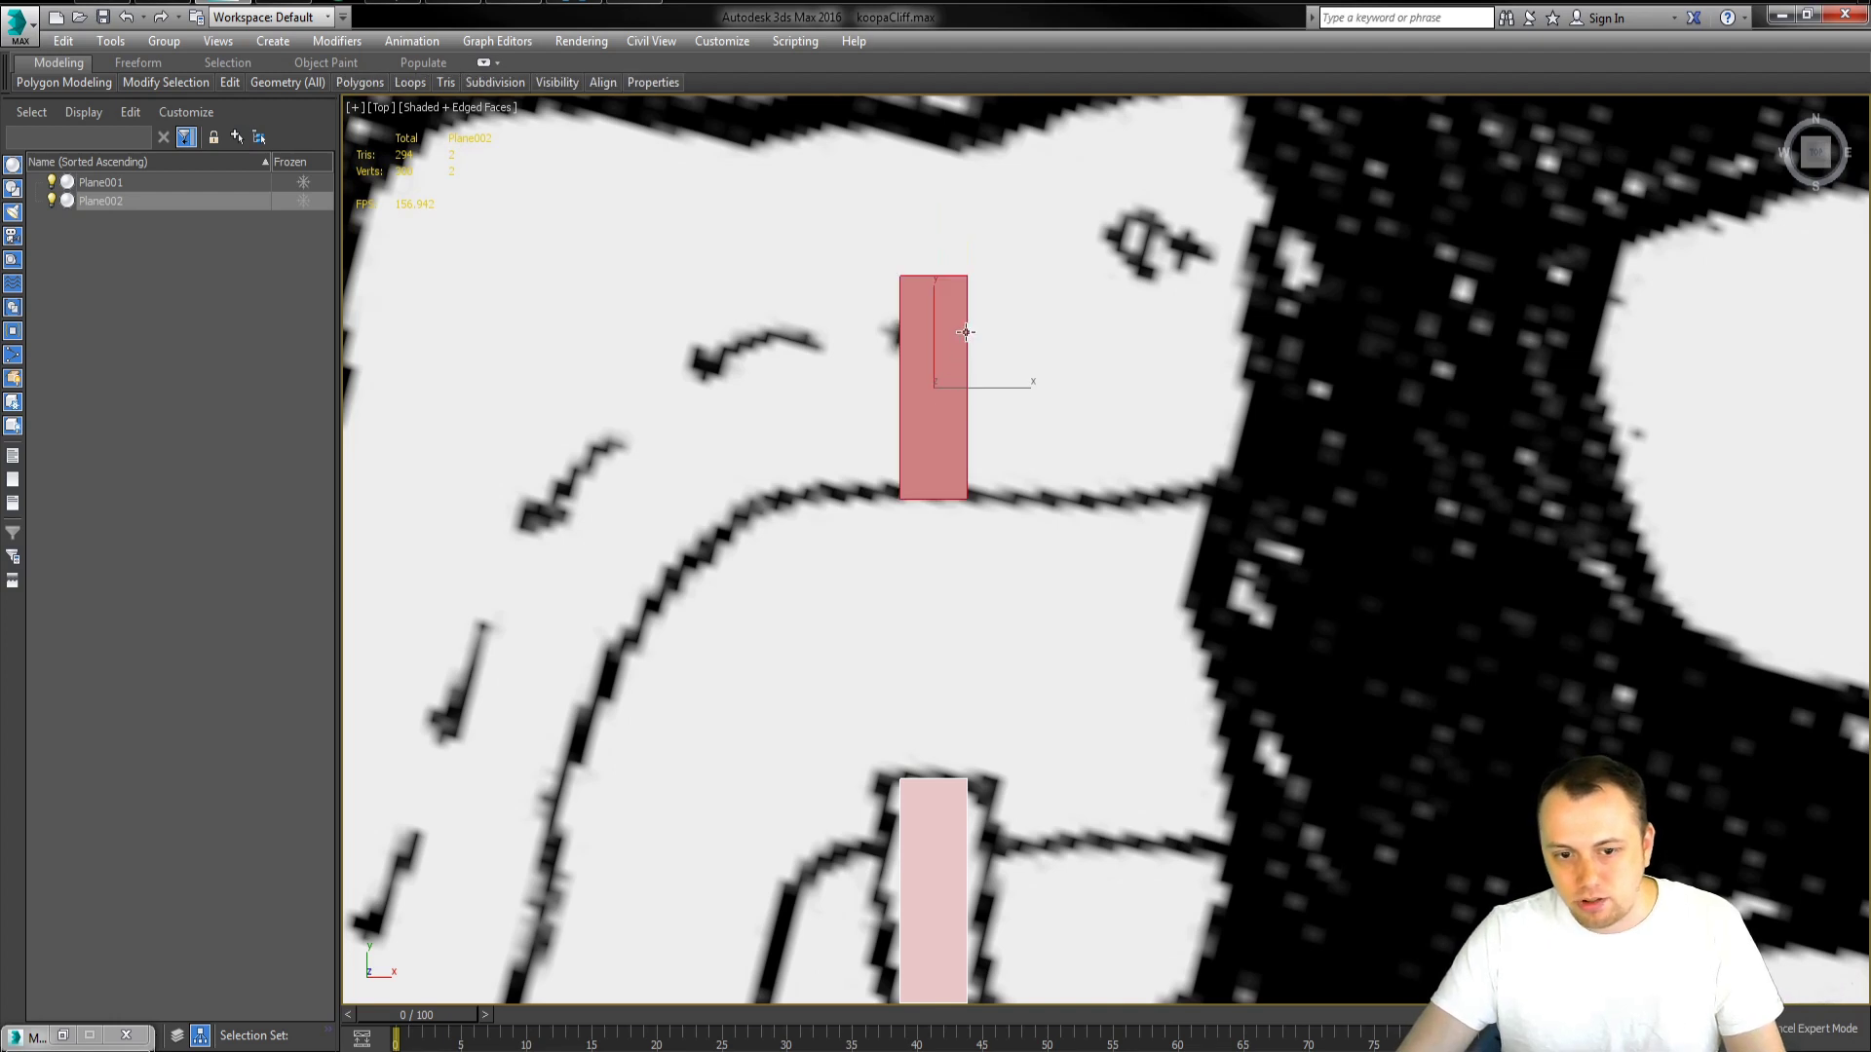
key(w)
drag(962, 358, 680, 353)
key(e)
key(w)
key(e)
key(w)
middle_drag(727, 382, 735, 343)
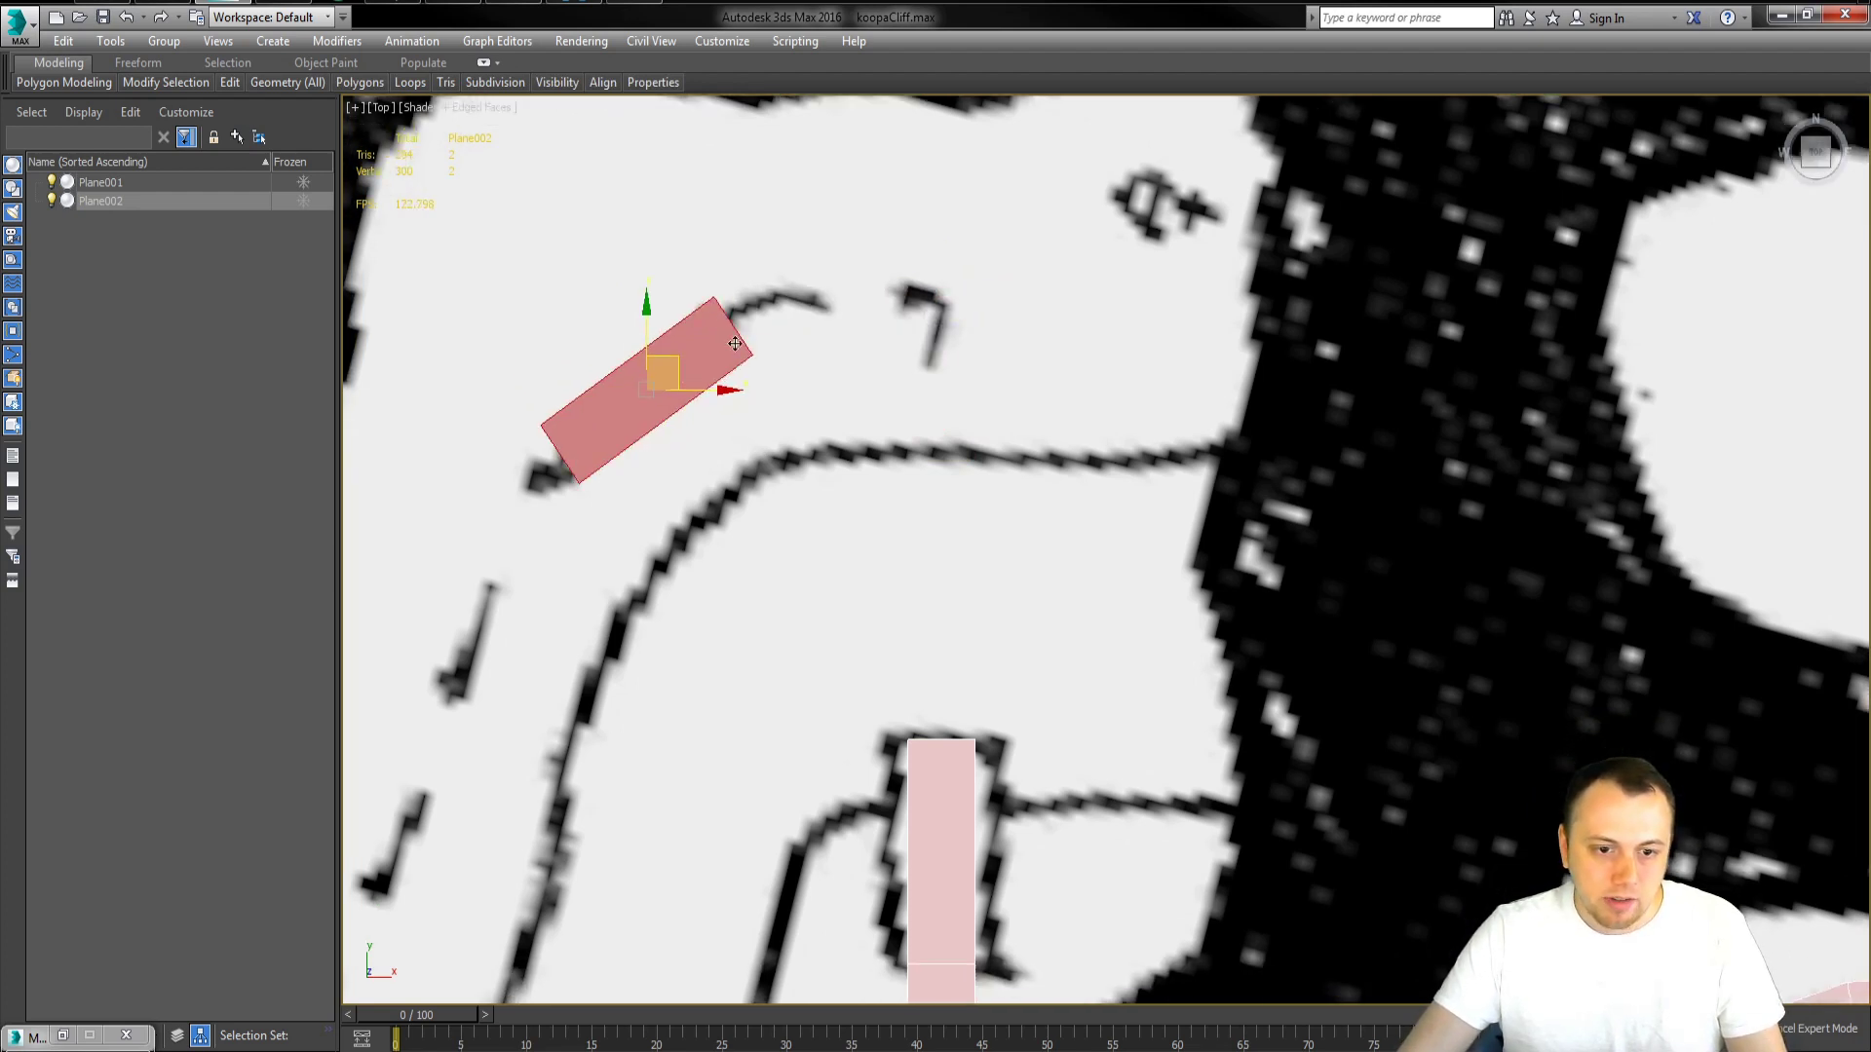
- Leave Expert Mode and extrude the moved segment's end edge down along the arrows toward the Koopa shell, rotating each new segment
key(ctrl+x)
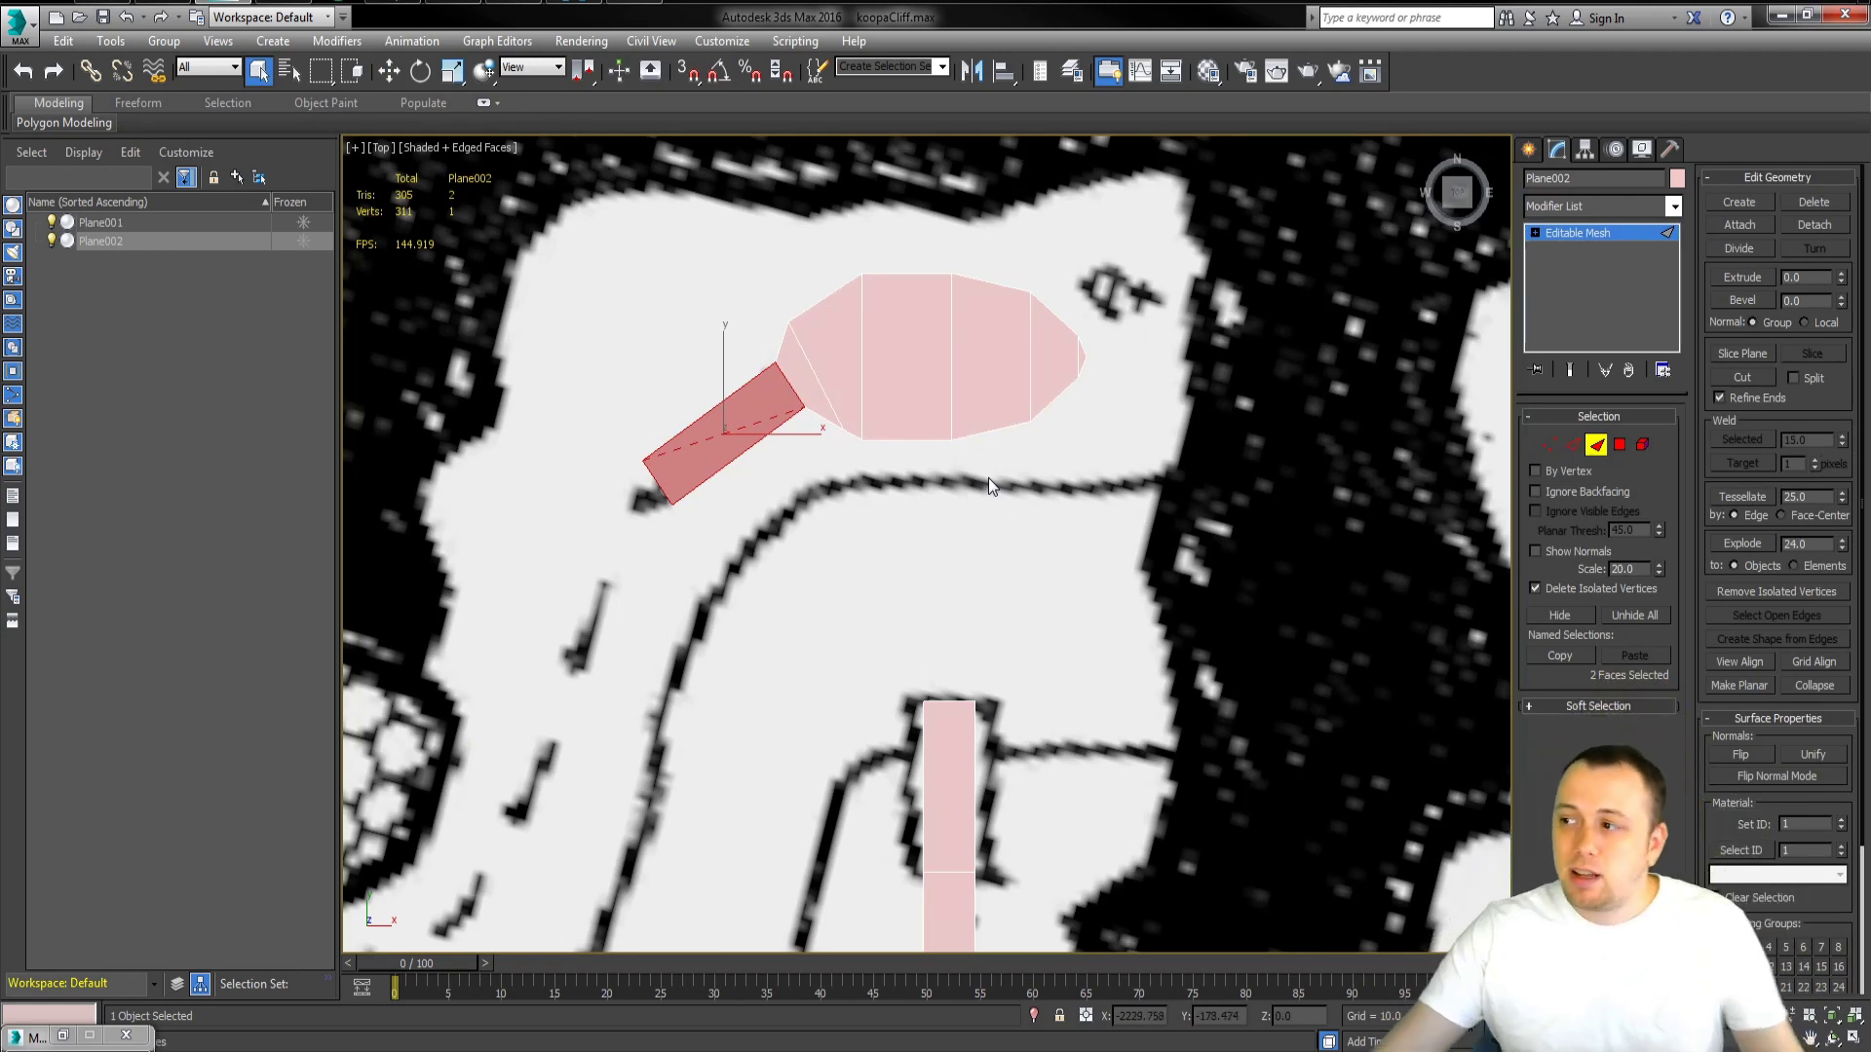
middle_drag(1016, 442, 1086, 460)
key(2)
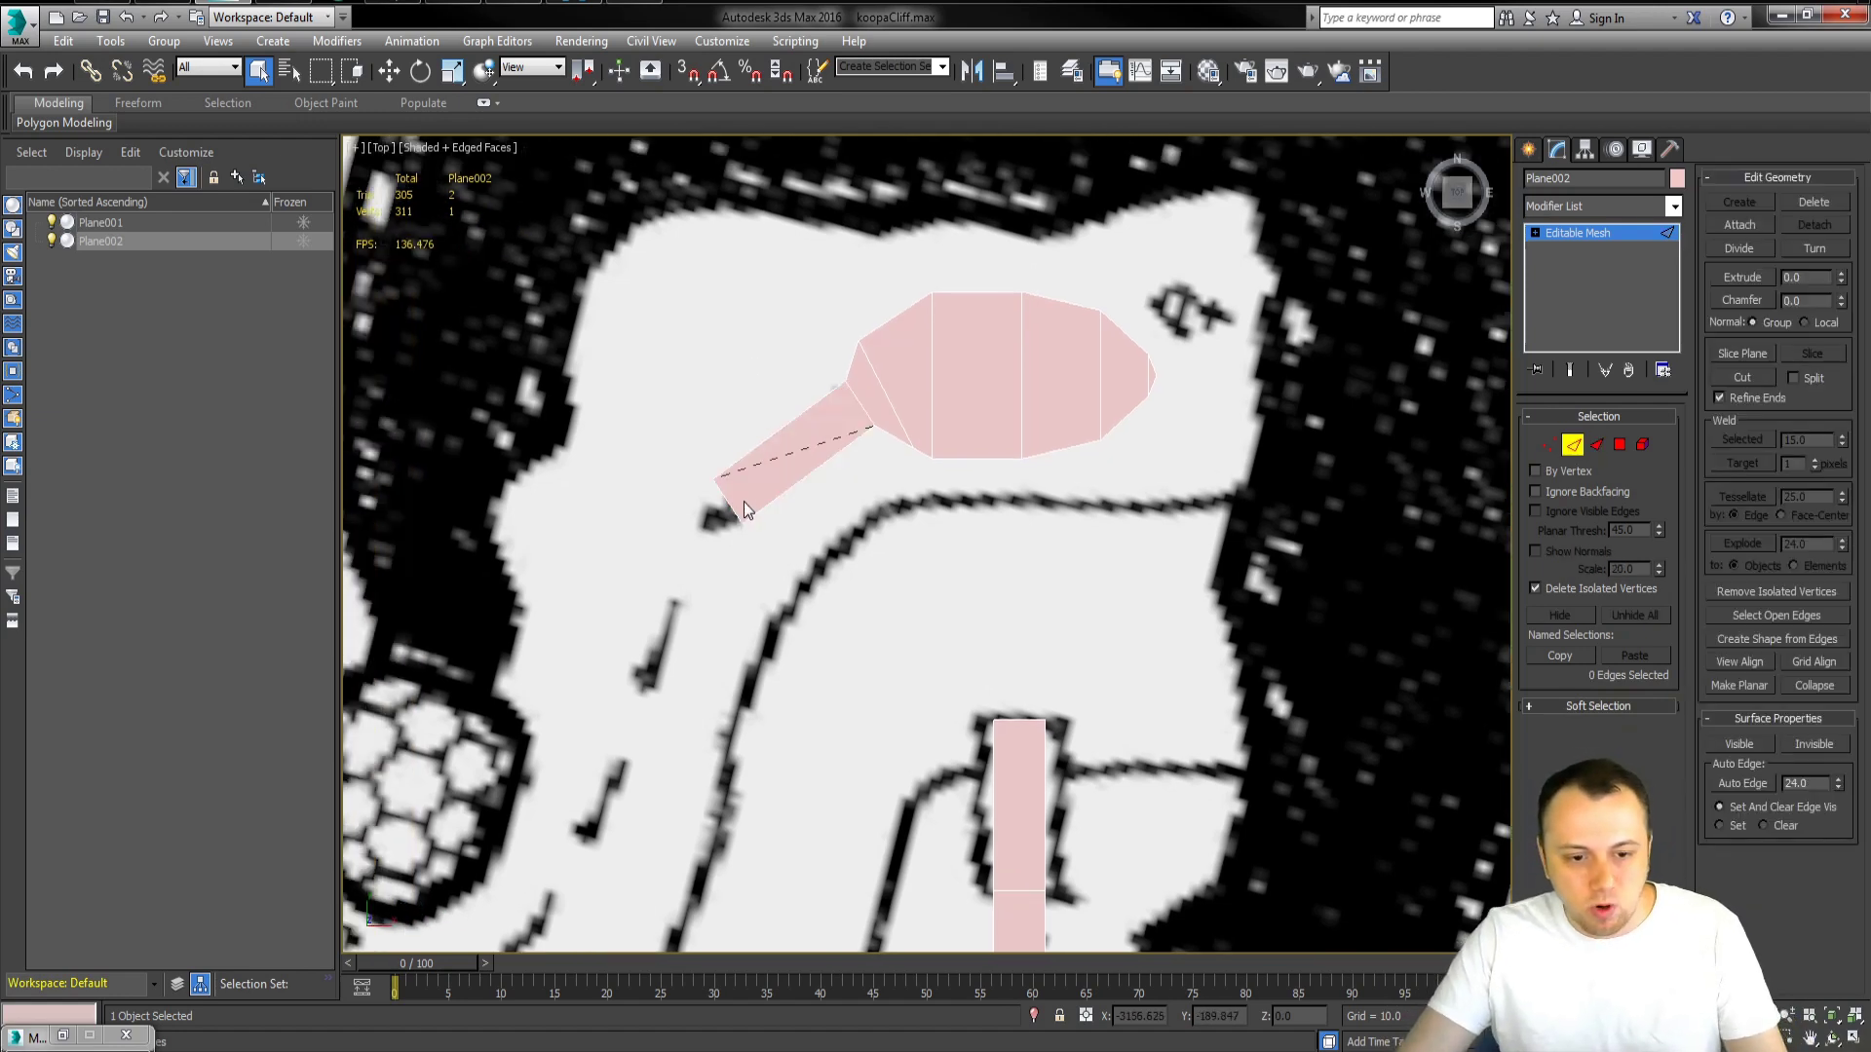
middle_drag(711, 509, 779, 398)
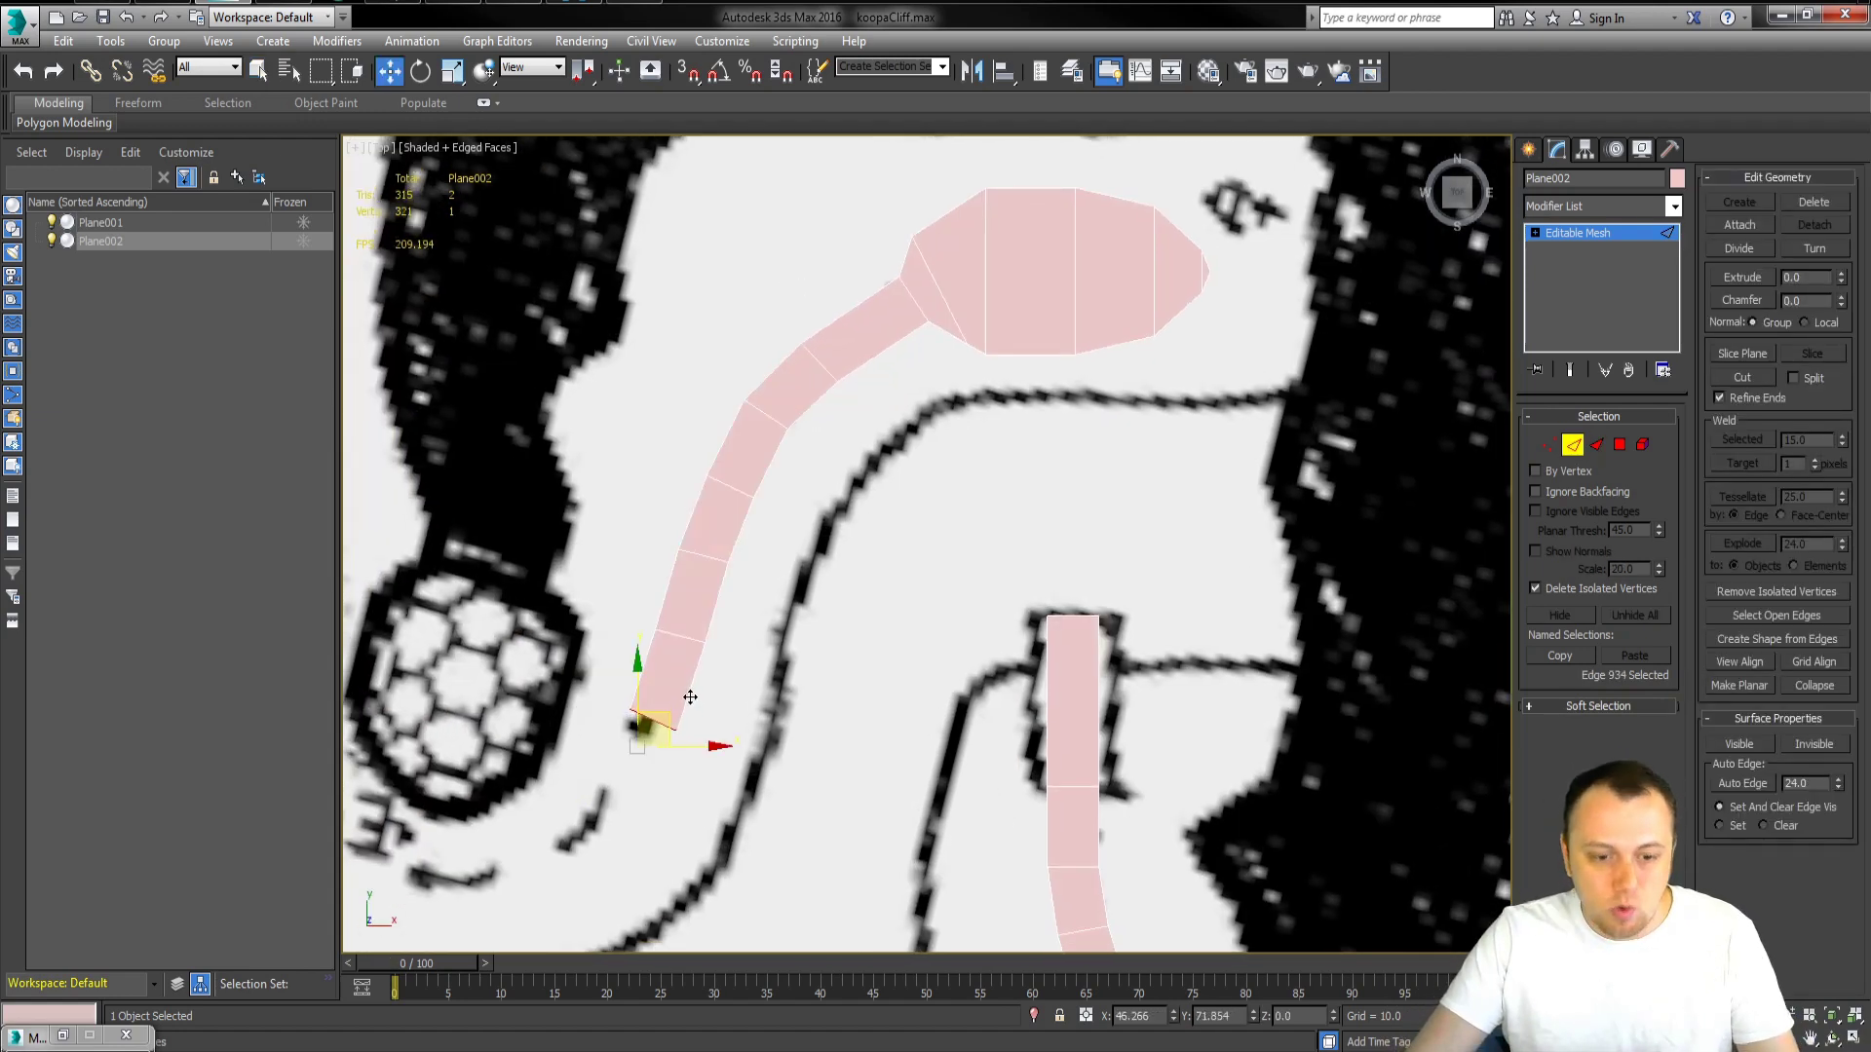
drag(690, 697, 671, 751)
key(e)
key(w)
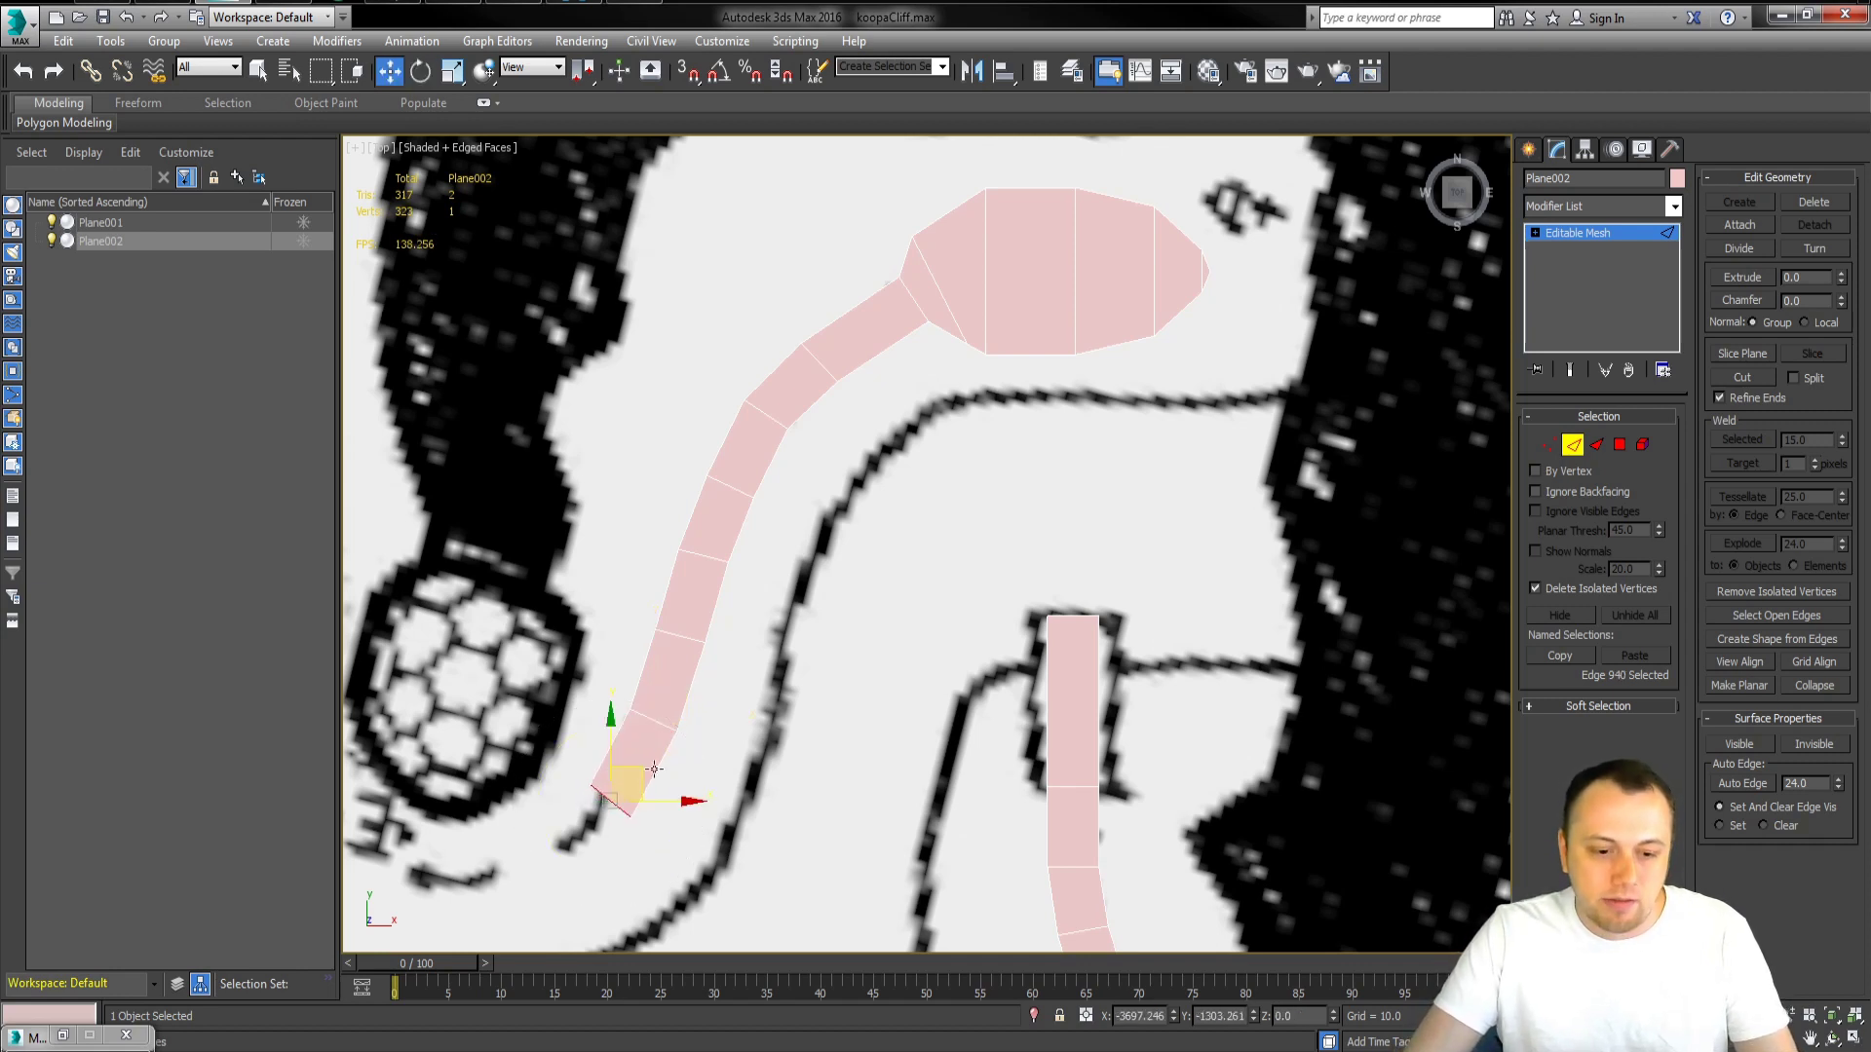
- Extrude the strip's end edge further around the Koopa shell toward the opposite road section, rotating each new segment to follow the bend
middle_drag(642, 752, 835, 480)
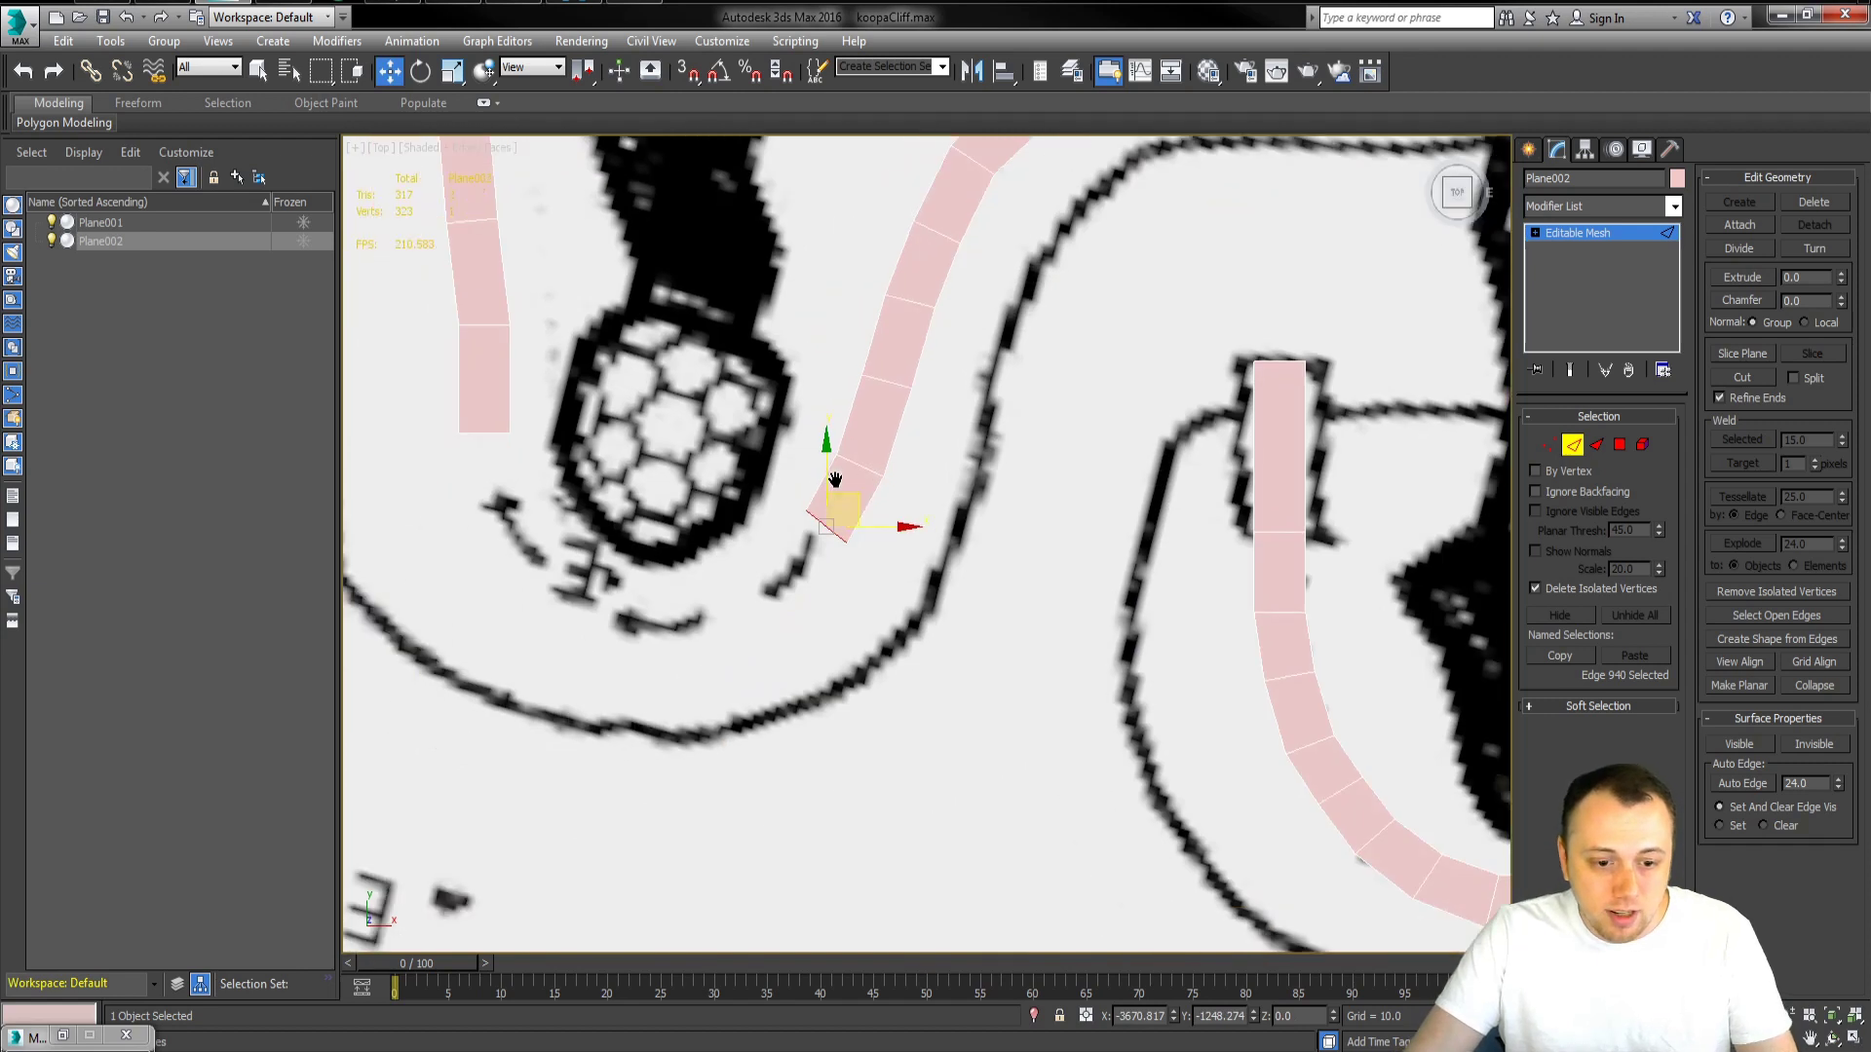
shift+drag(840, 491, 776, 571)
key(e)
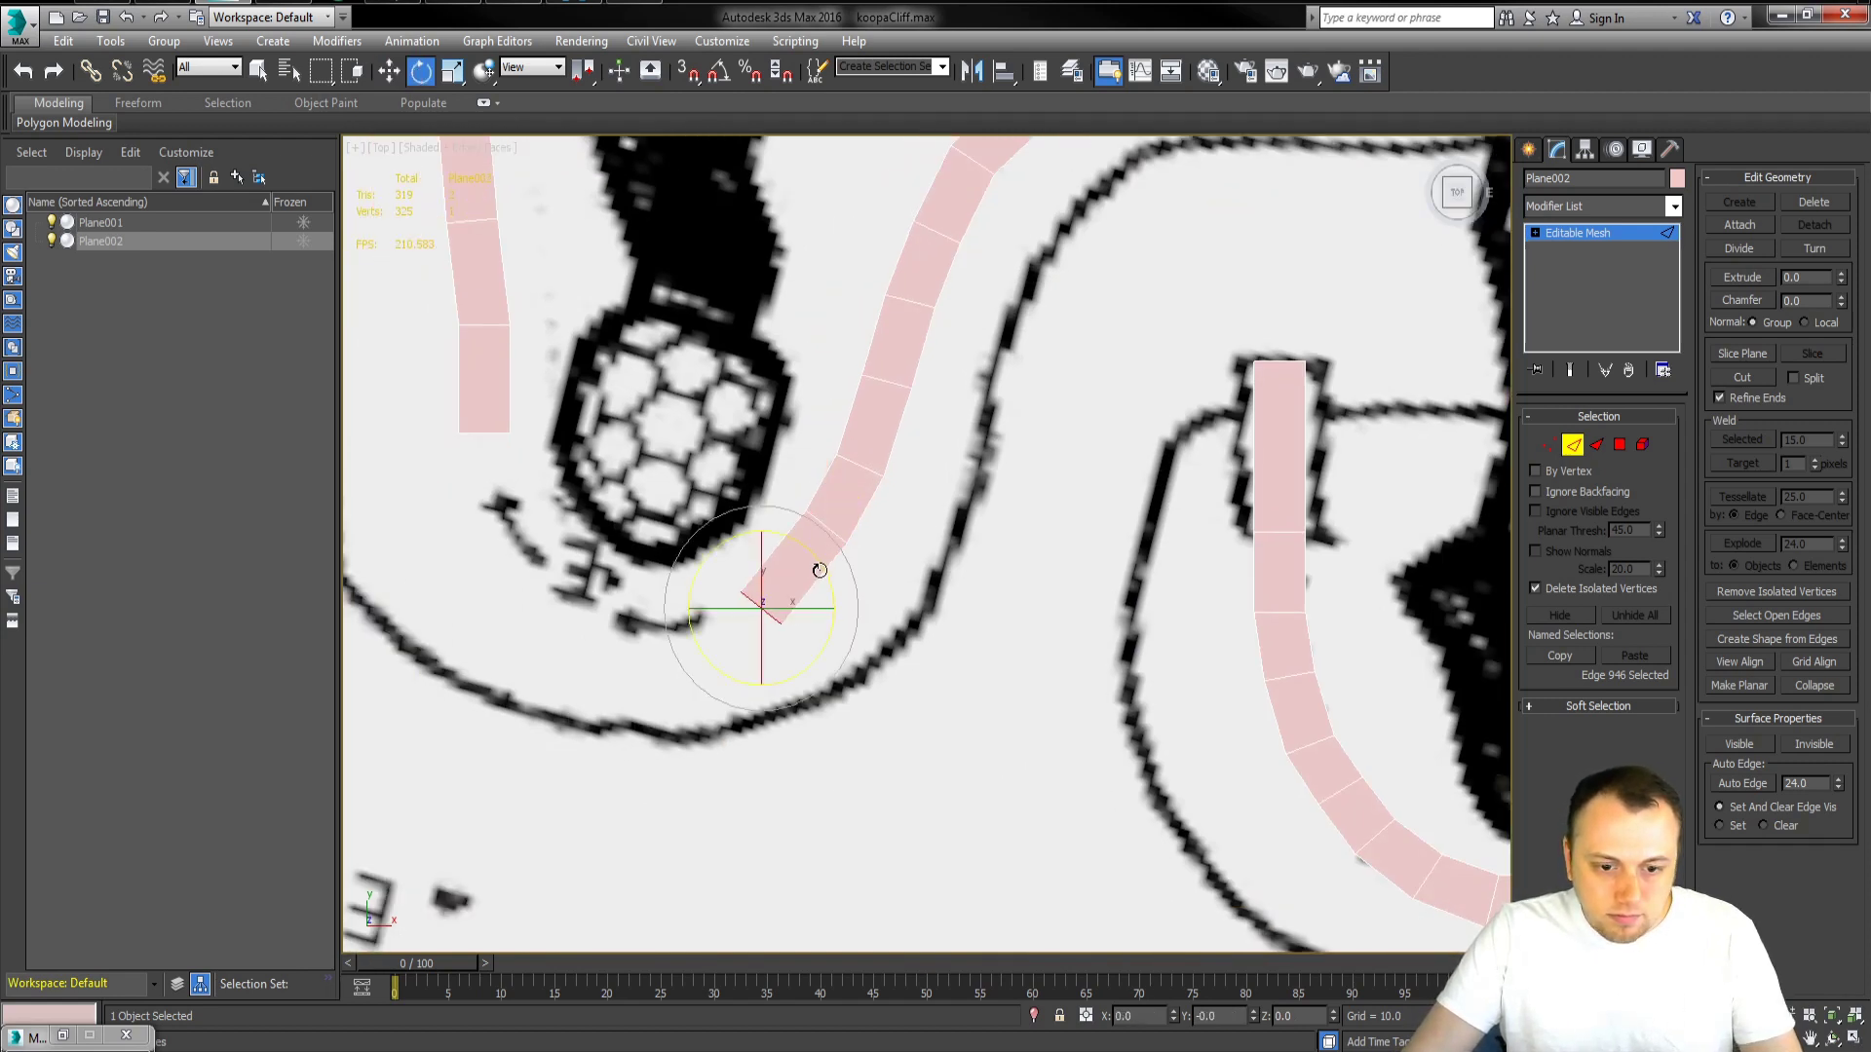
key(w)
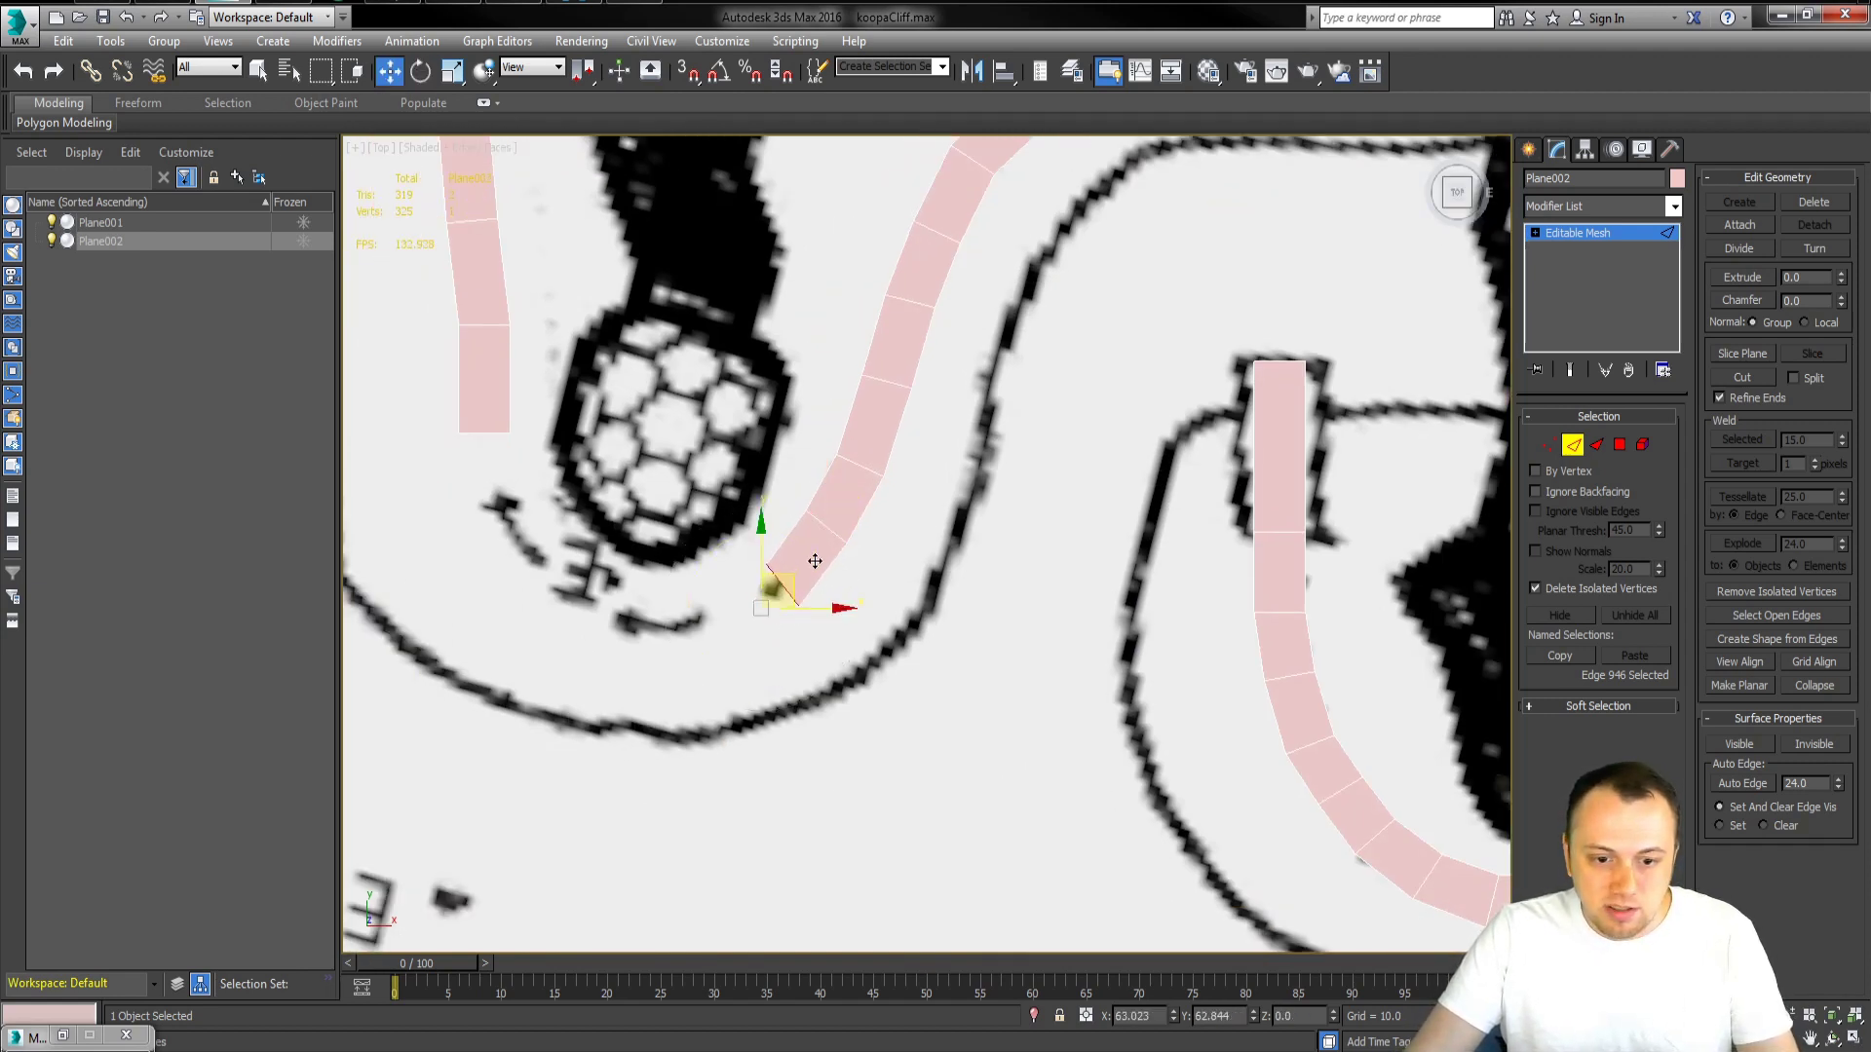
drag(794, 581, 751, 604)
key(e)
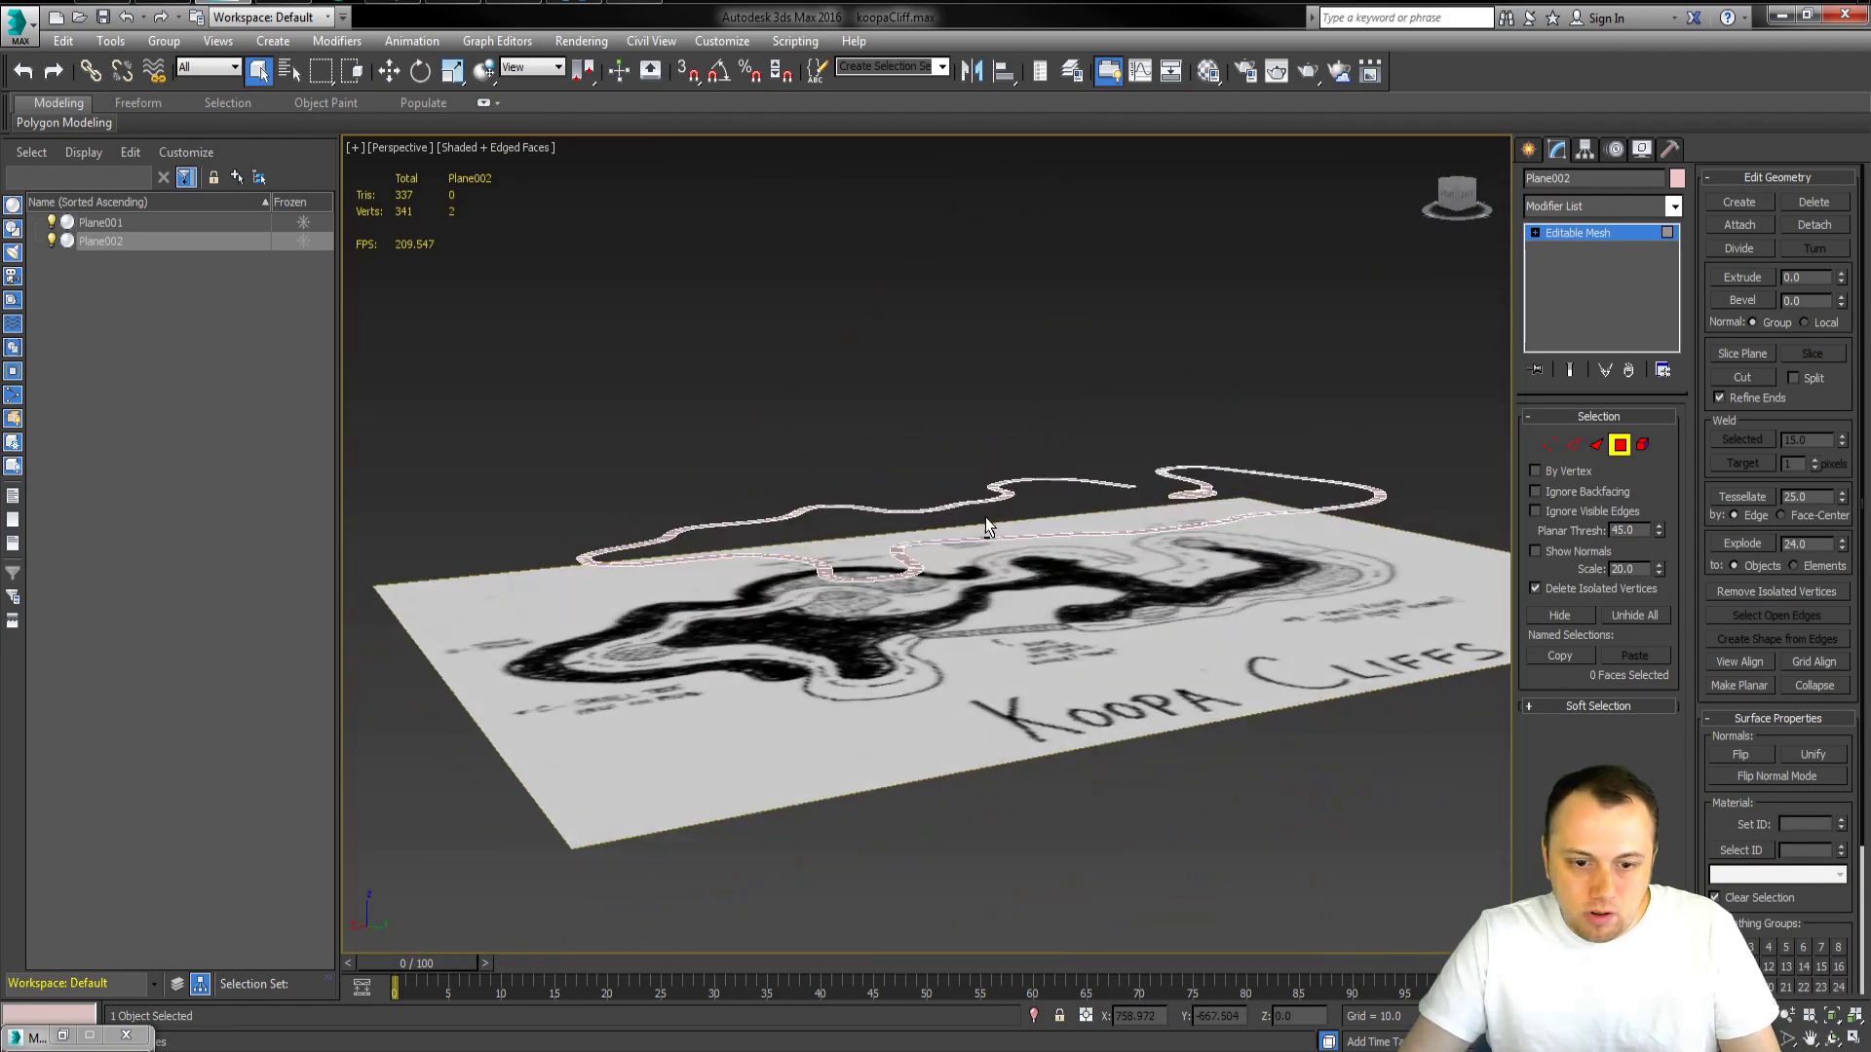
- Examine the whole road strip against the drawn map in perspective and from above, including the cliff-tip bend and the rope bridge
alt+middle_drag(987, 526, 552, 509)
key(t)
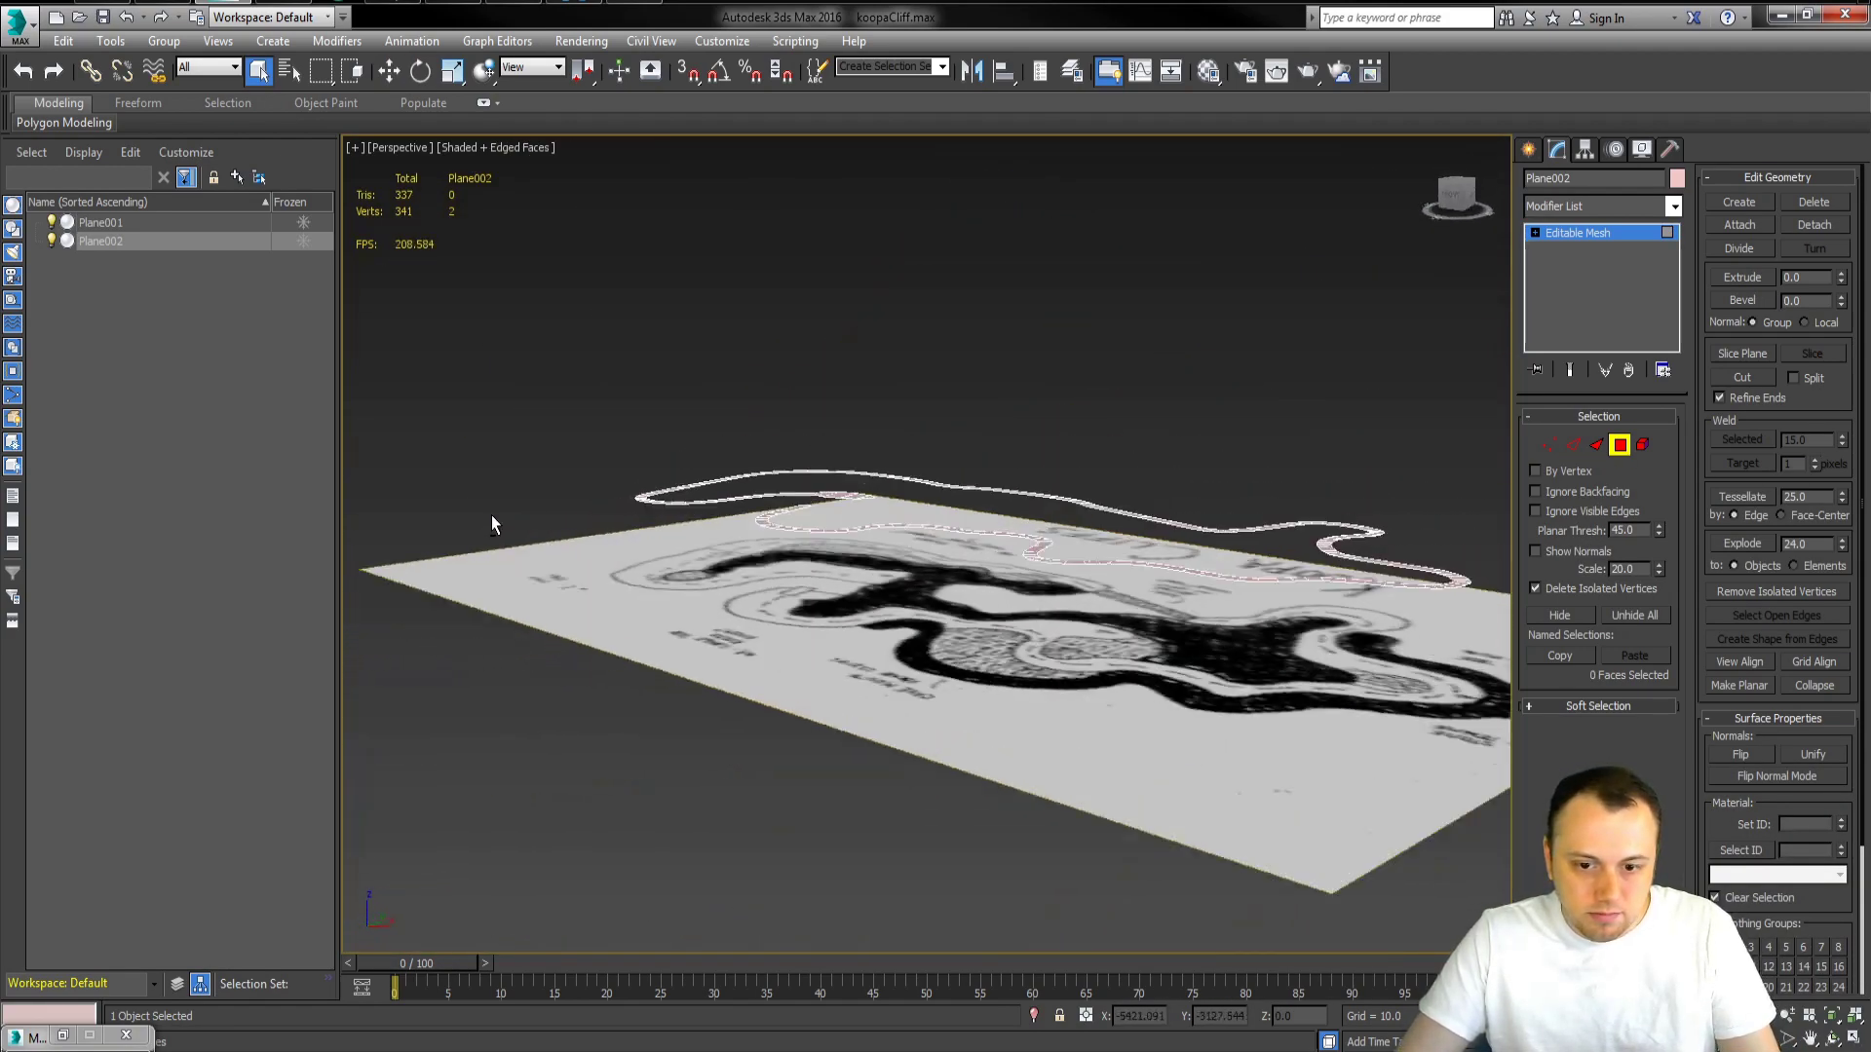
scroll(740, 676, down, 5)
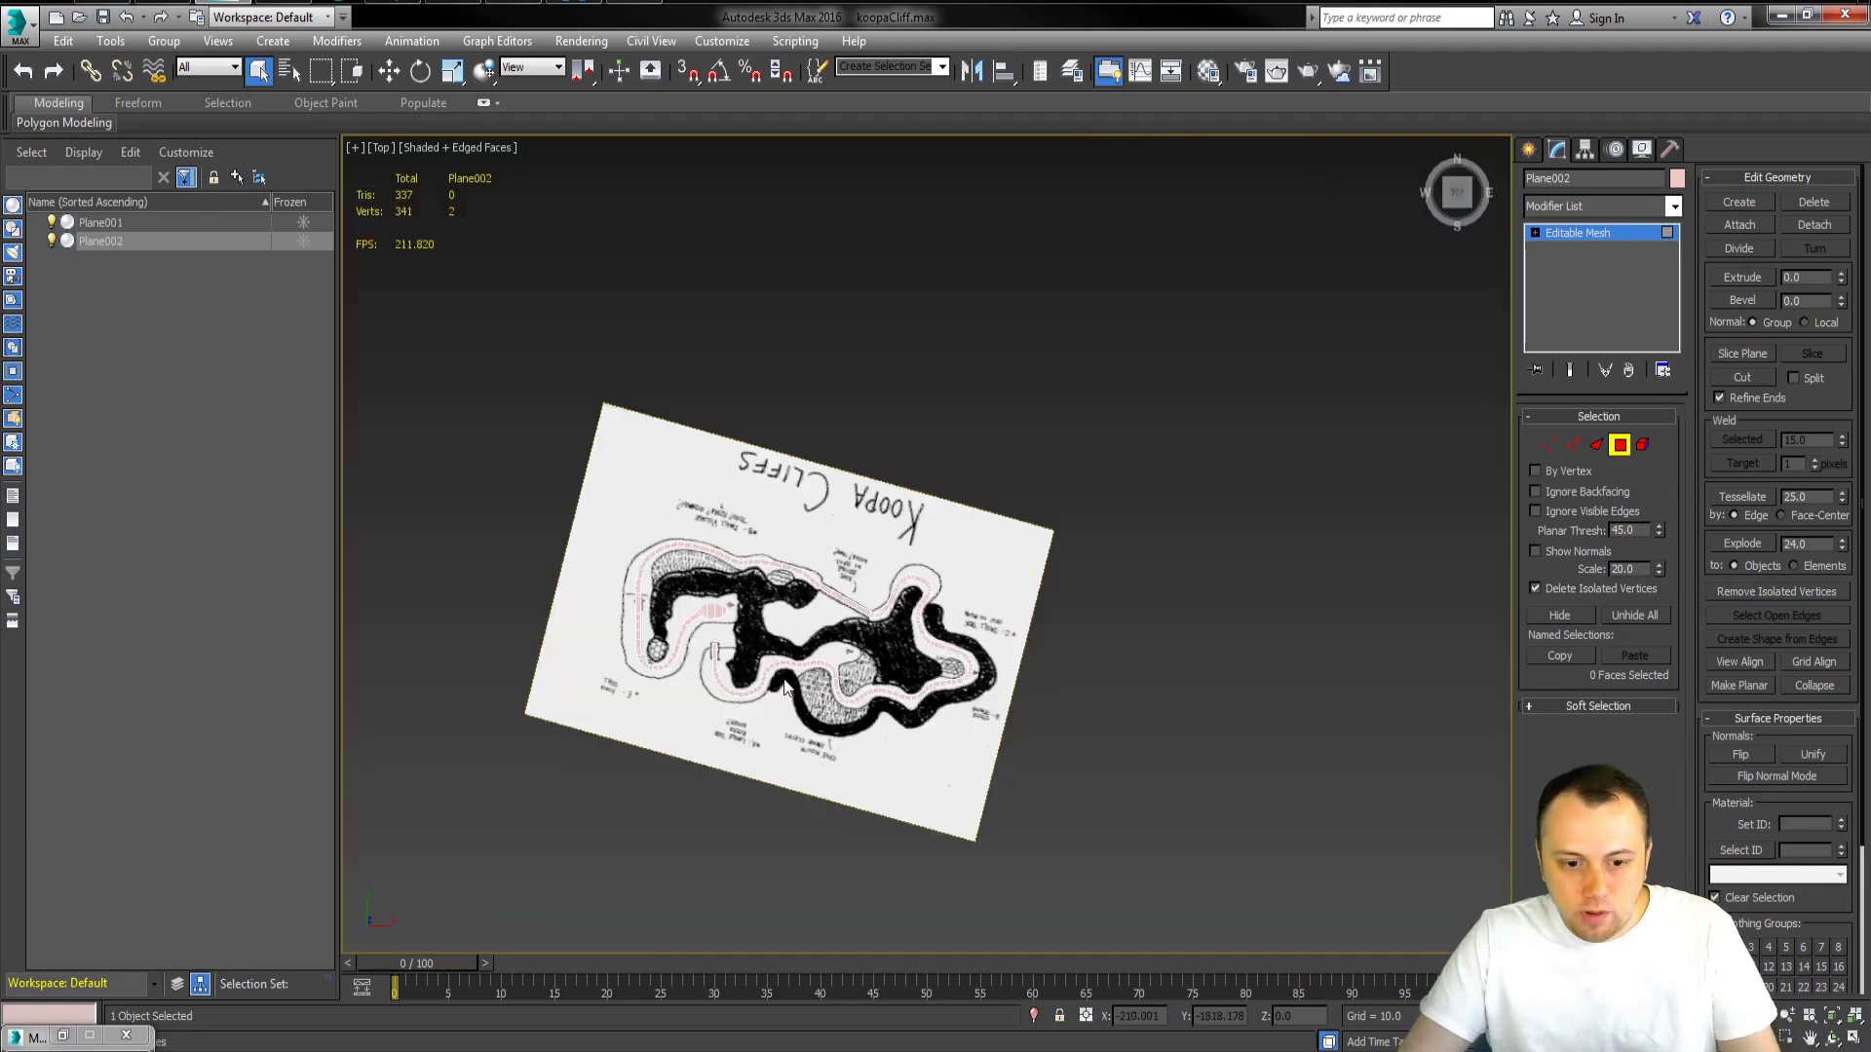
scroll(741, 677, up, 5)
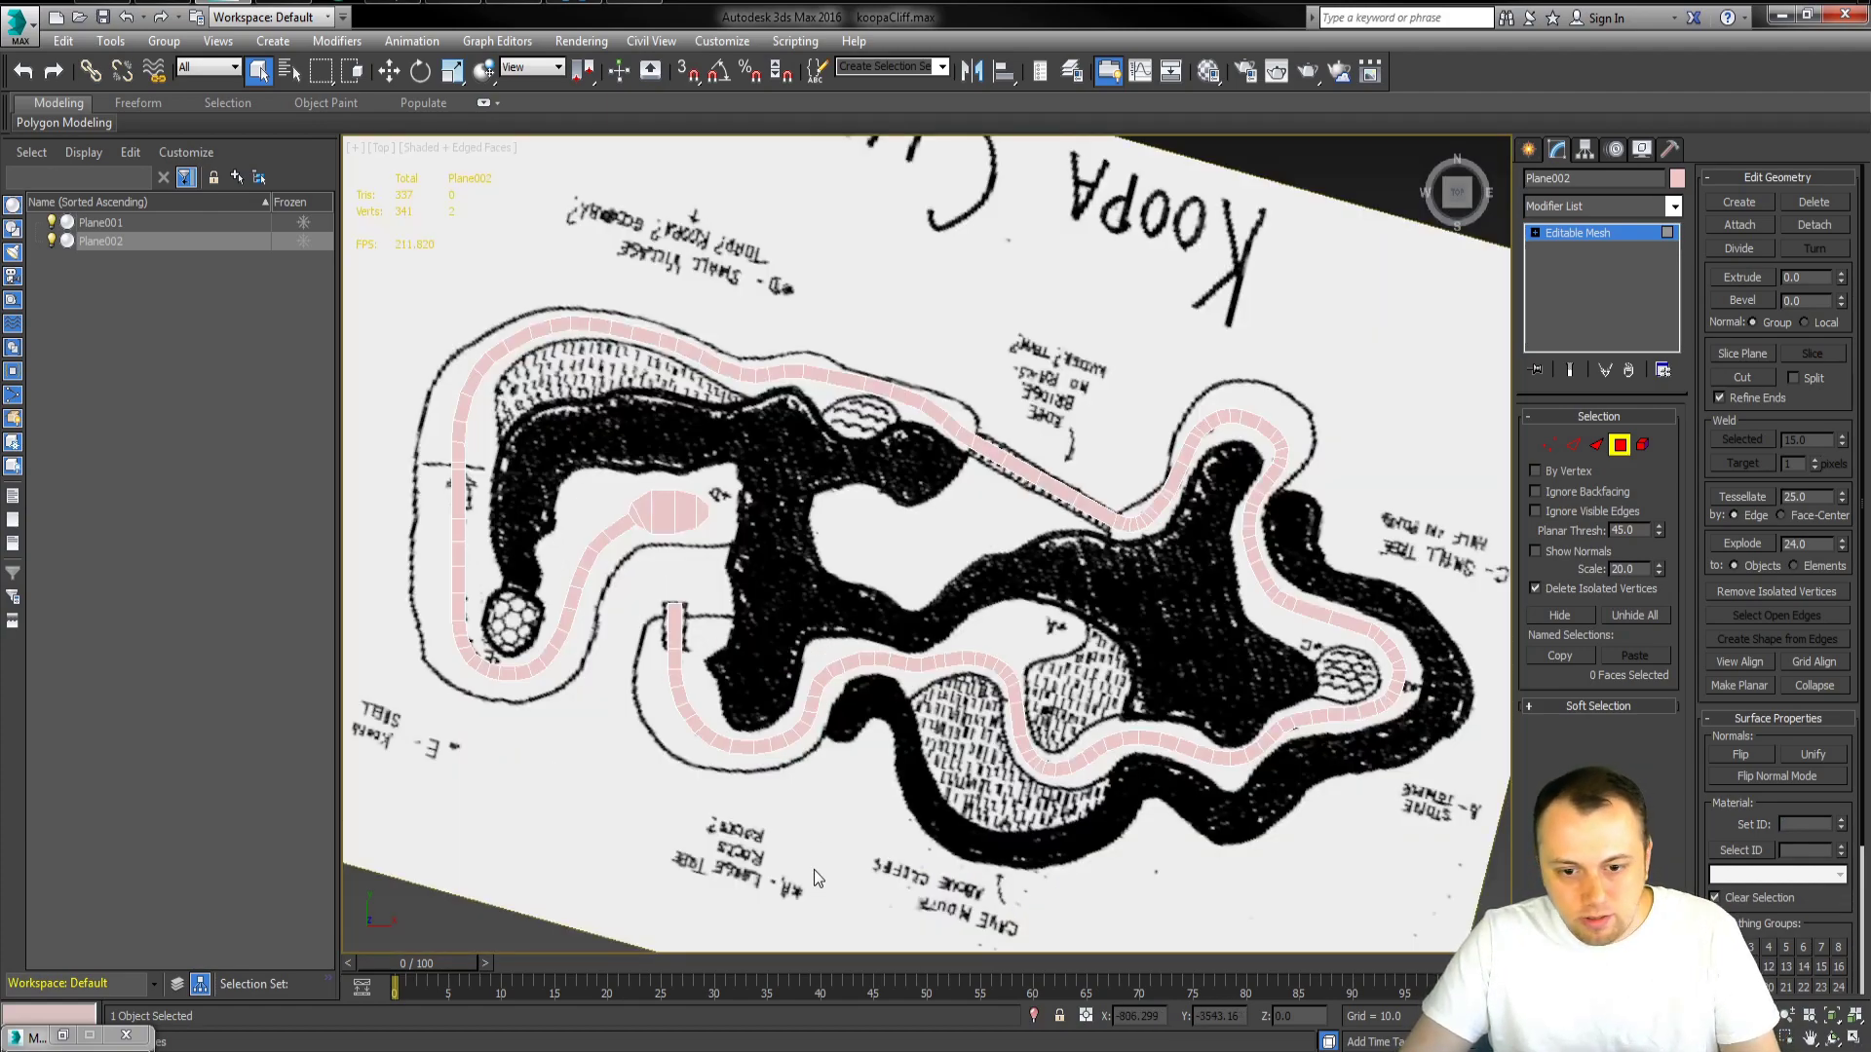
alt+middle_drag(815, 869, 850, 650)
scroll(887, 612, down, 4)
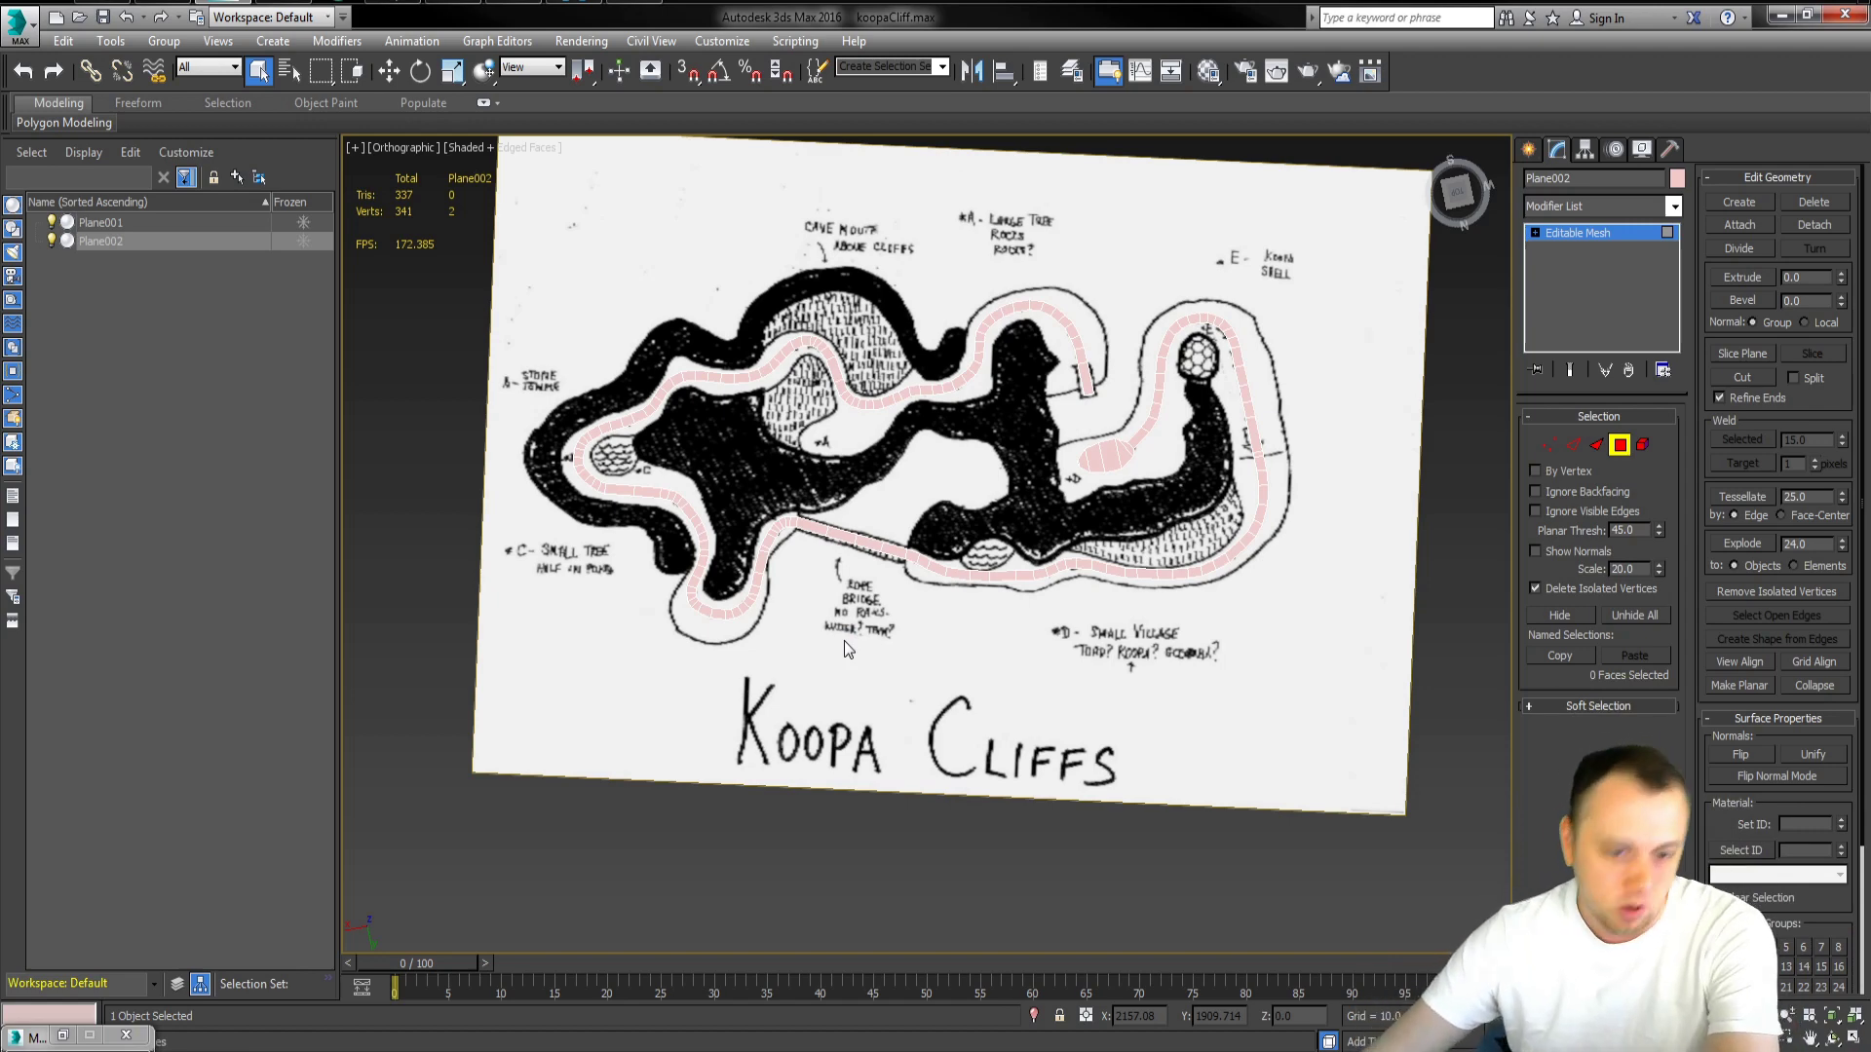
scroll(605, 533, up, 8)
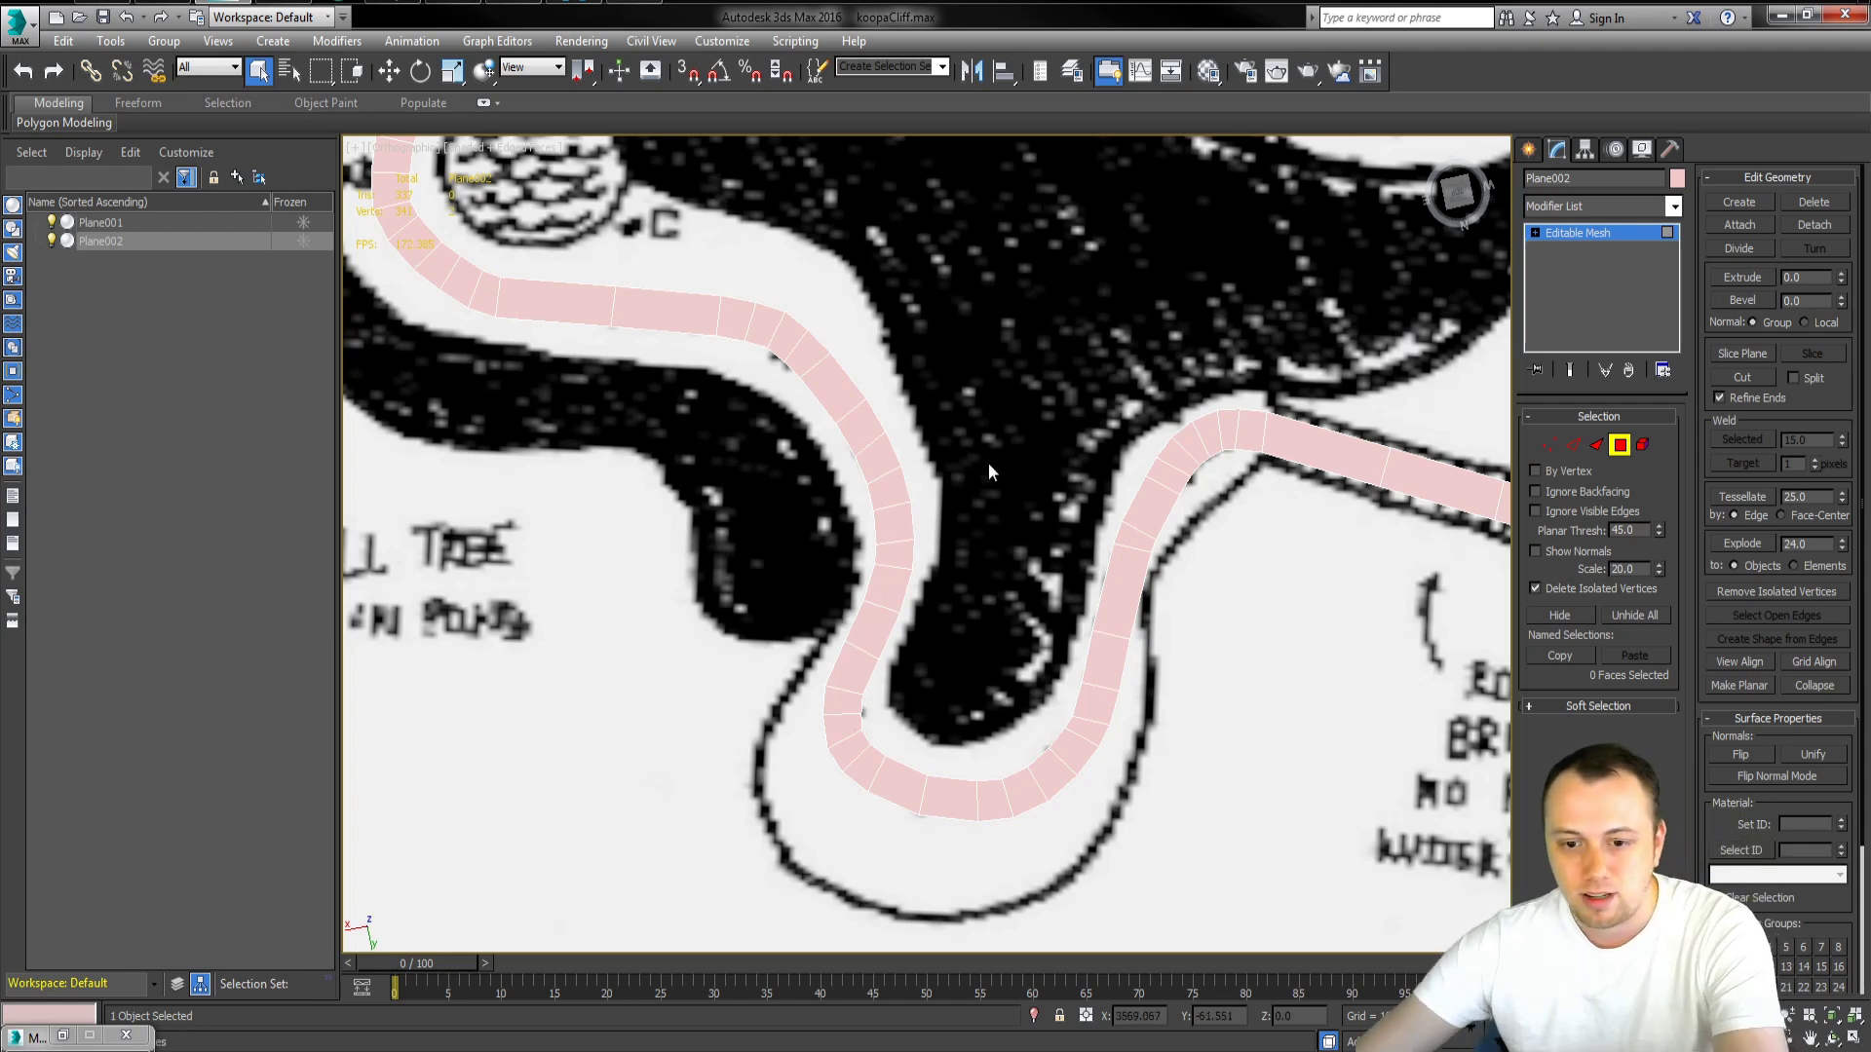
middle_drag(1169, 429, 738, 565)
scroll(1013, 574, down, 6)
middle_drag(1052, 580, 935, 616)
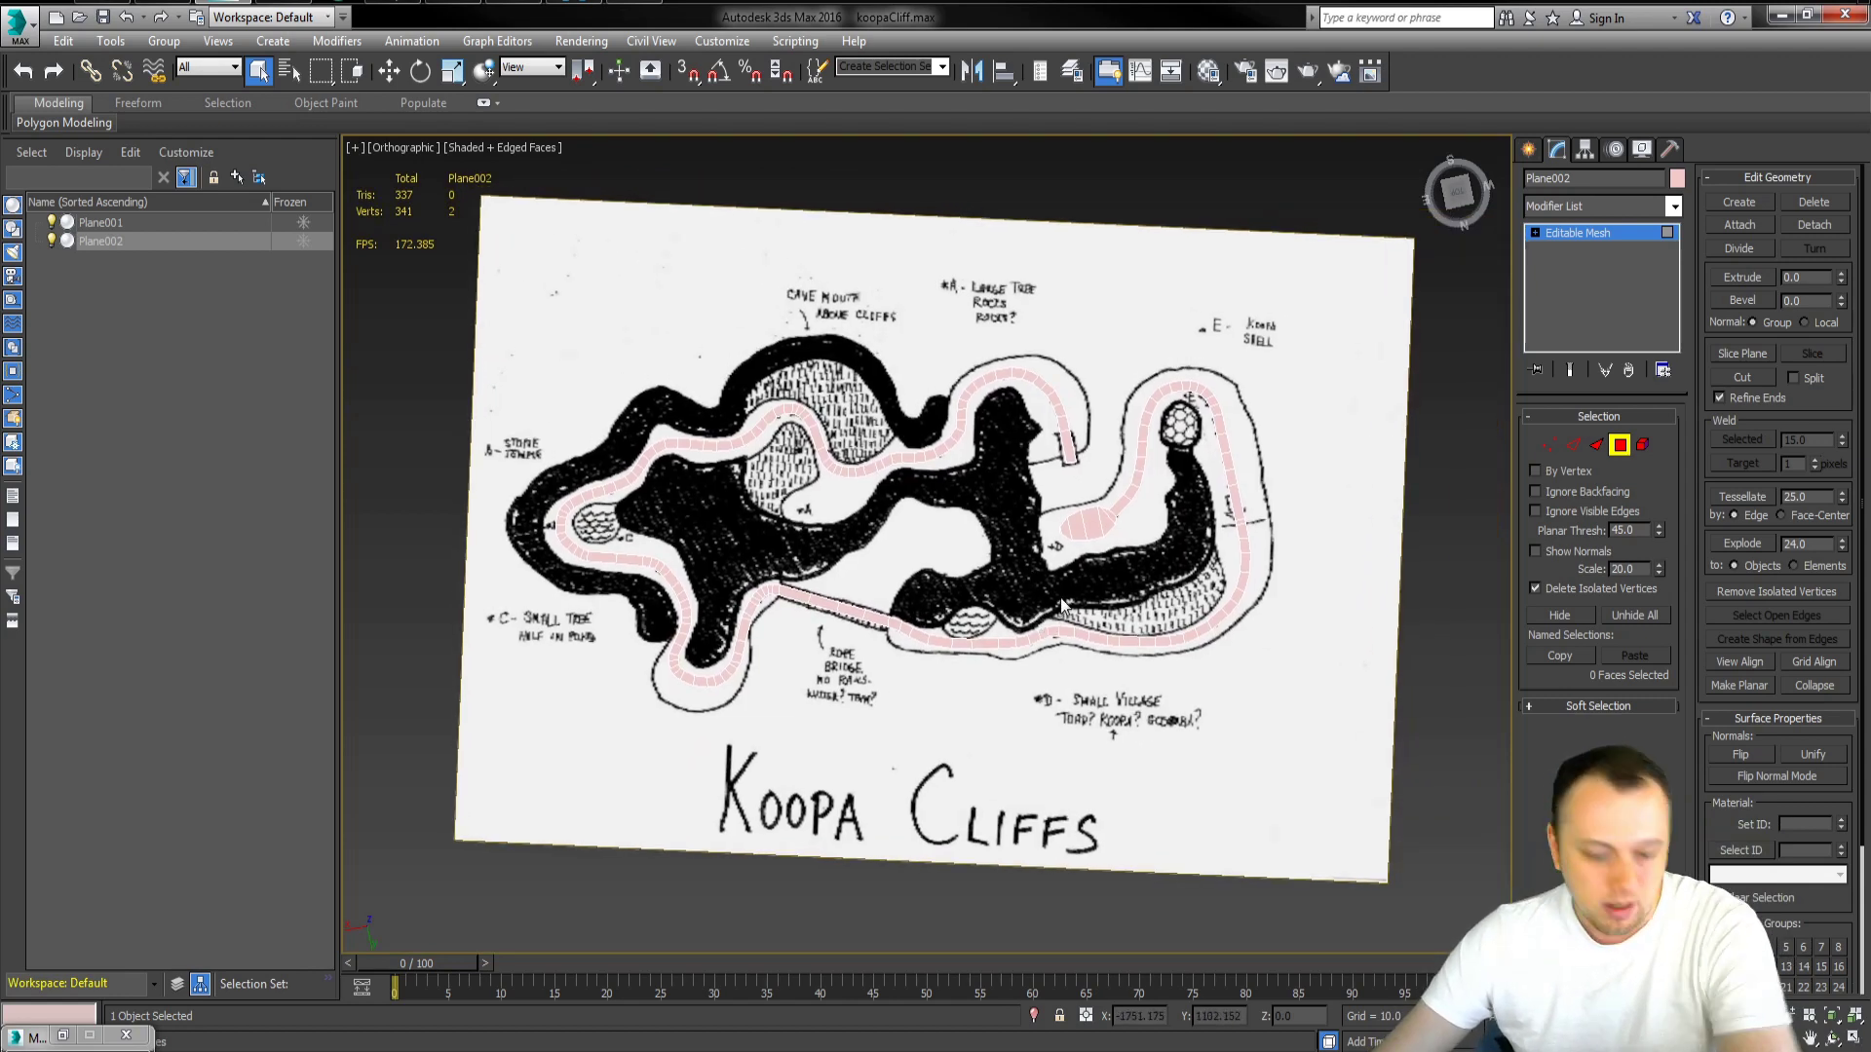
alt+middle_drag(1062, 604, 1011, 576)
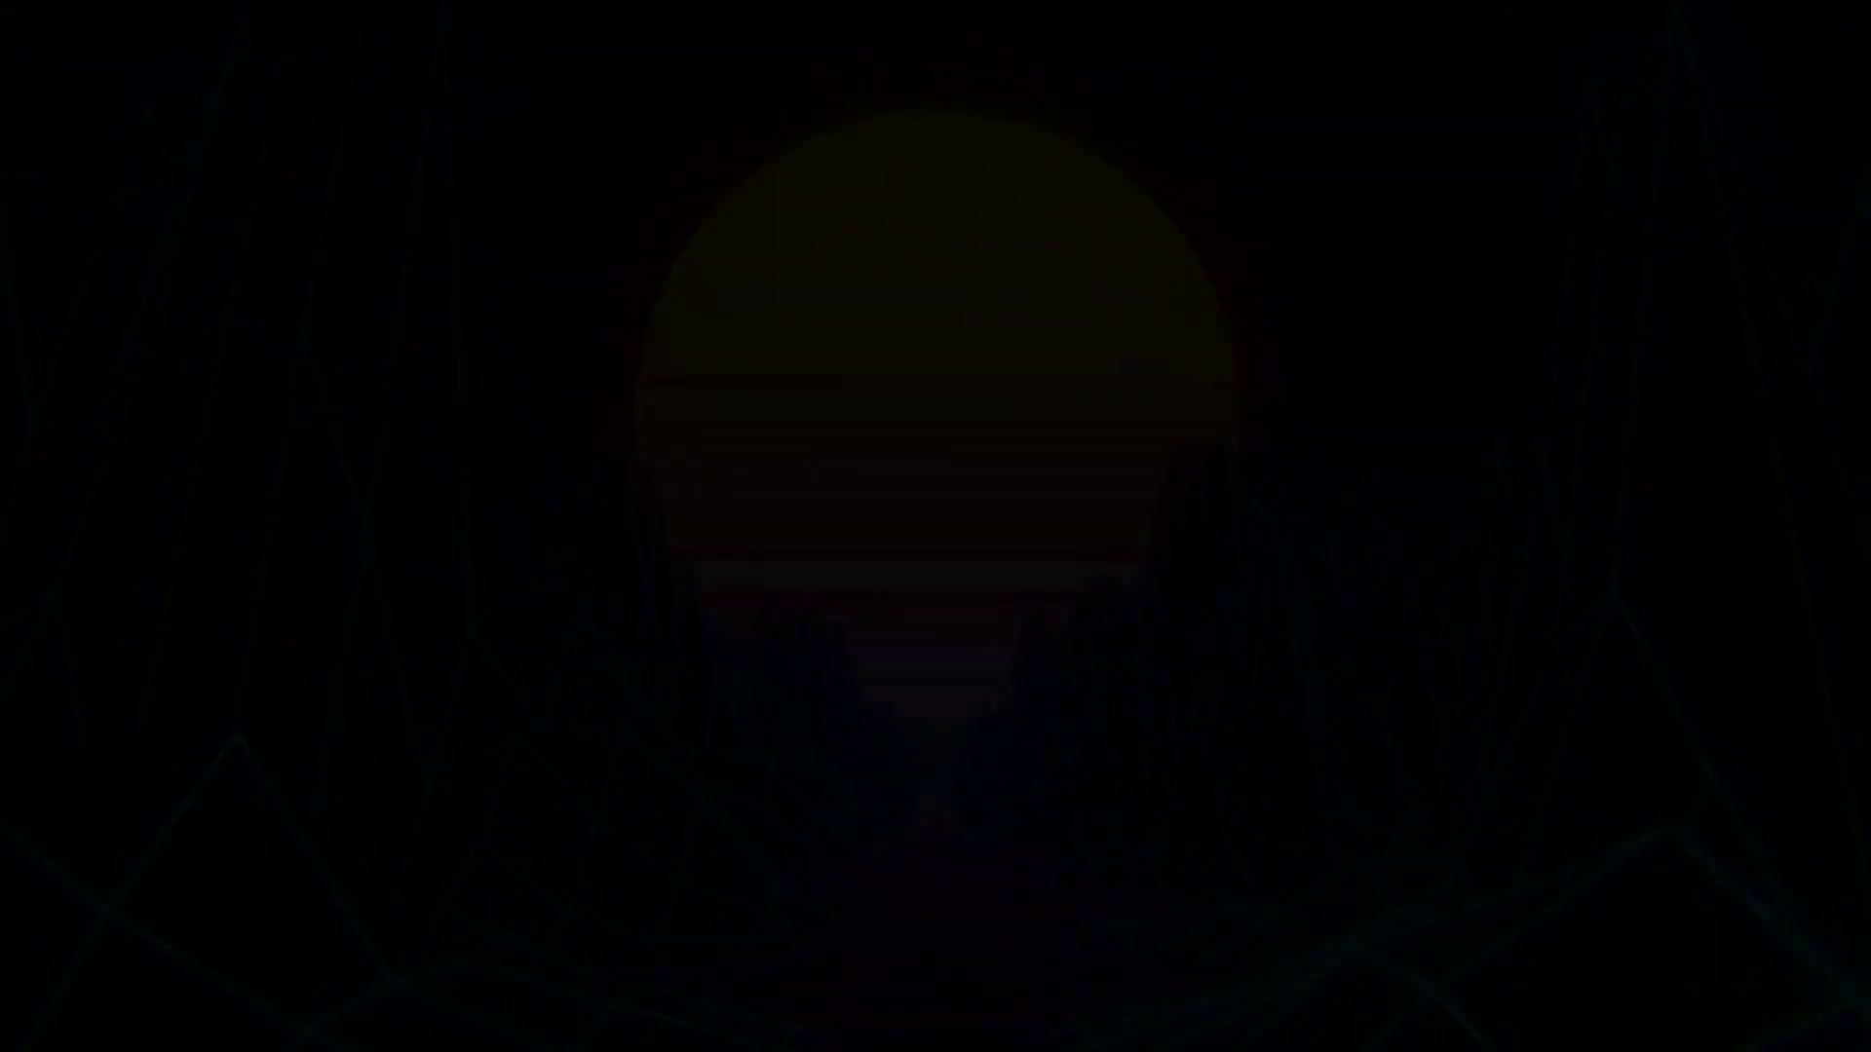